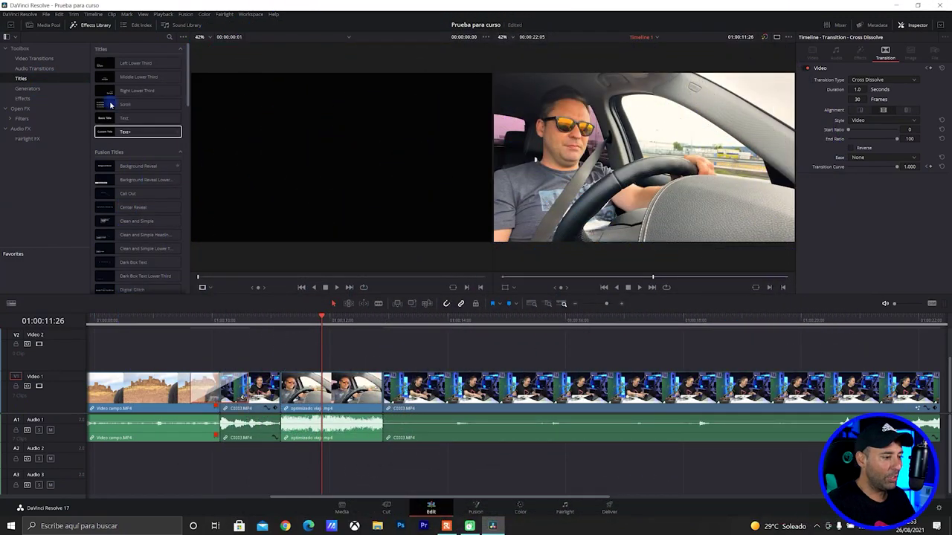
Step: Scrub and play the timeline, then park the playhead at 01:00:14:02
{"action": "left_click_drag", "start_coordinate": [510, 321], "coordinate": [447, 322]}
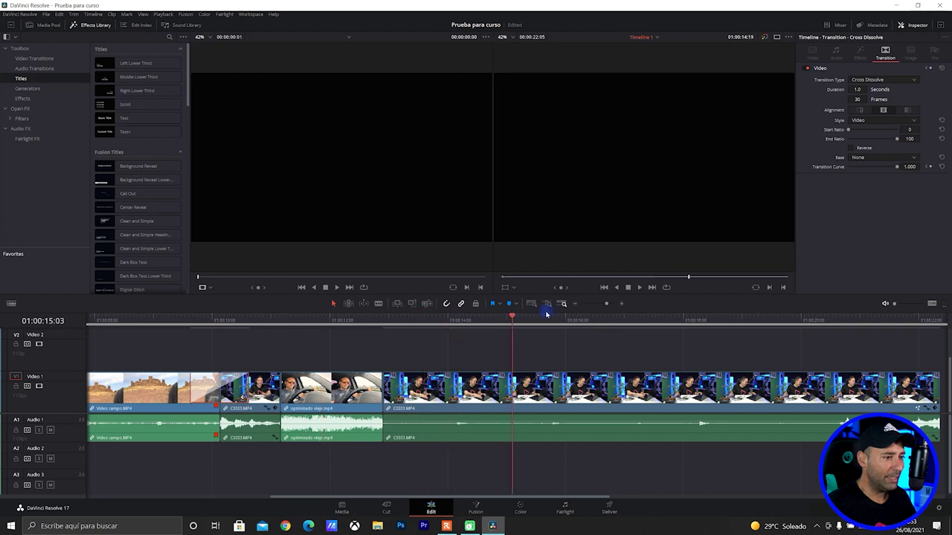
{"action": "key", "text": "space"}
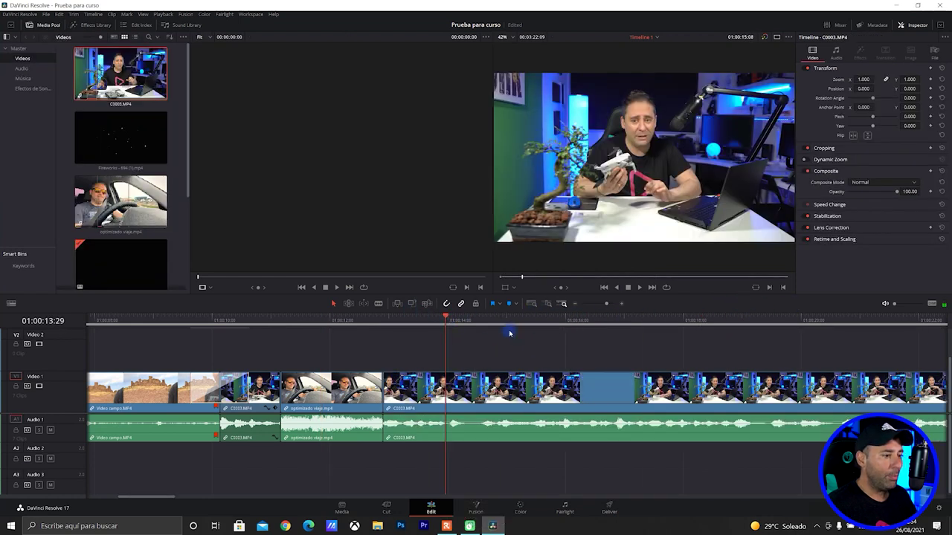
{"action": "left_click", "coordinate": [452, 316]}
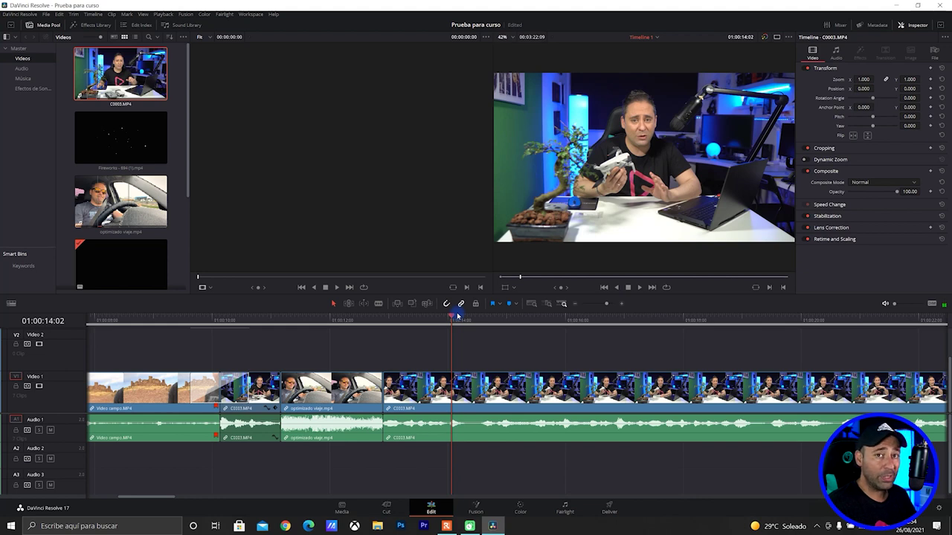
Step: In the Effects Library's Titles list, preview the Text preset's Basic Title
{"action": "left_click", "coordinate": [126, 74]}
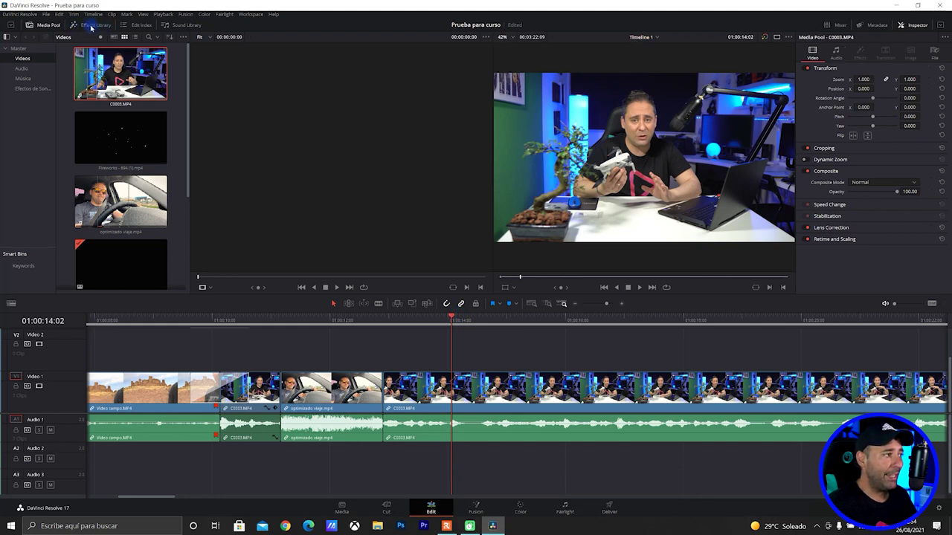
{"action": "left_click", "coordinate": [99, 26]}
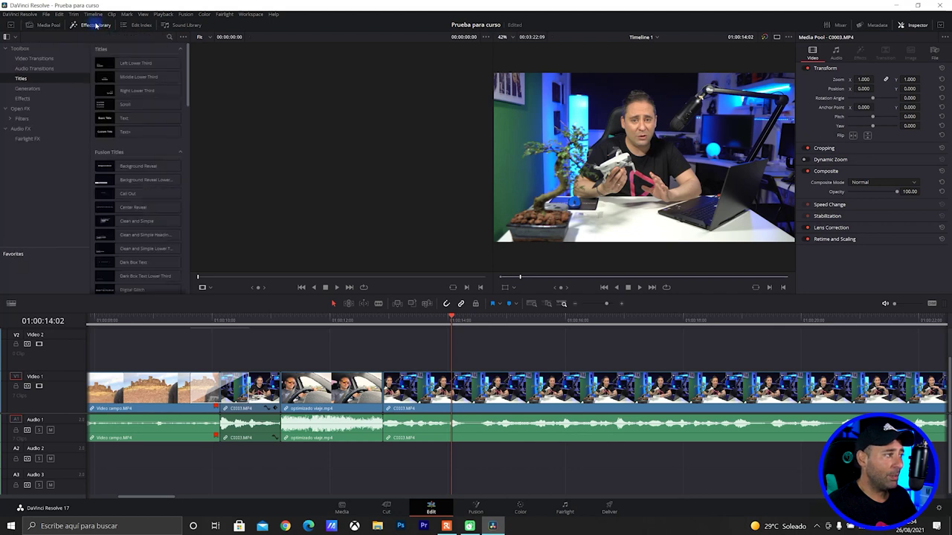
{"action": "left_click", "coordinate": [34, 58]}
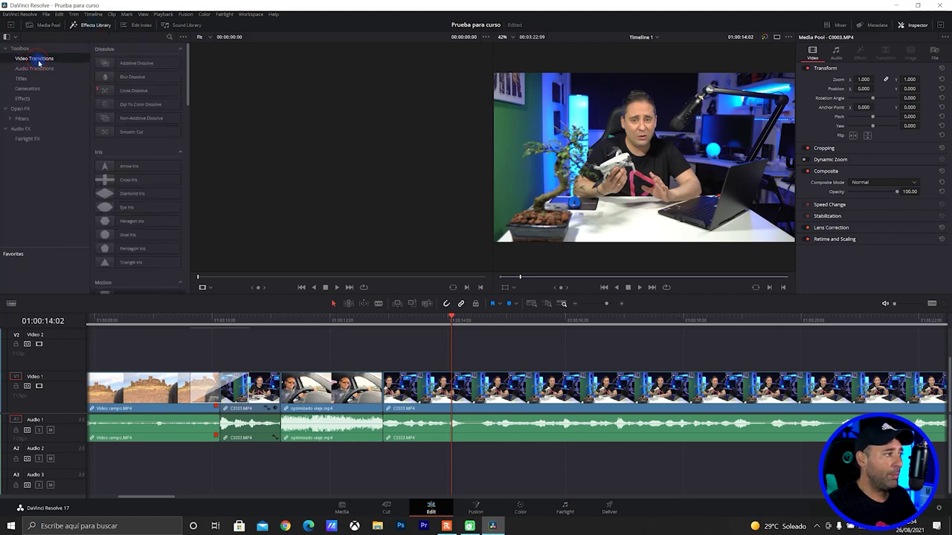
{"action": "left_click", "coordinate": [34, 79]}
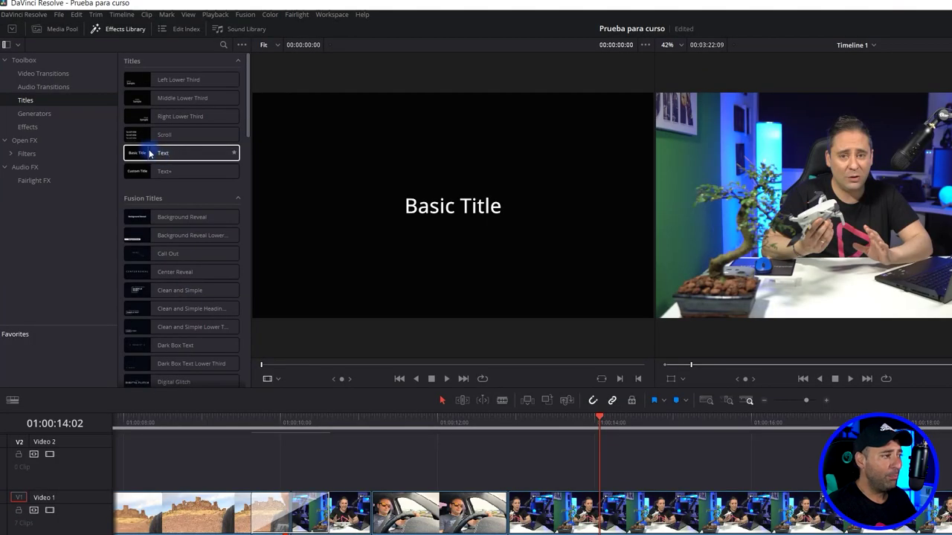
Step: Drop a Text title onto Video 2 at the playhead and show its Inspector Settings
{"action": "mouse_move", "coordinate": [155, 153]}
{"action": "left_mouse_down"}
{"action": "mouse_move", "coordinate": [581, 482]}
{"action": "mouse_move", "coordinate": [565, 475]}
{"action": "left_mouse_up"}
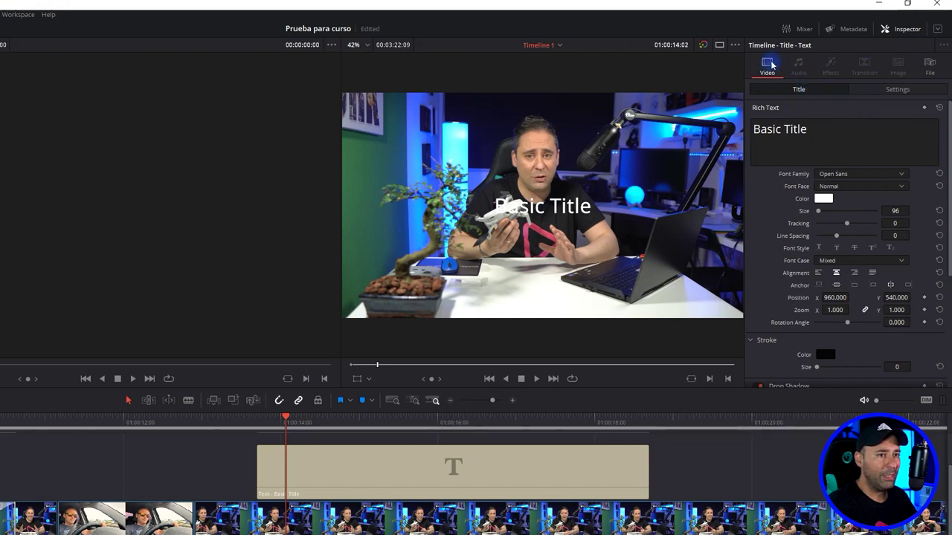
{"action": "left_click", "coordinate": [394, 454]}
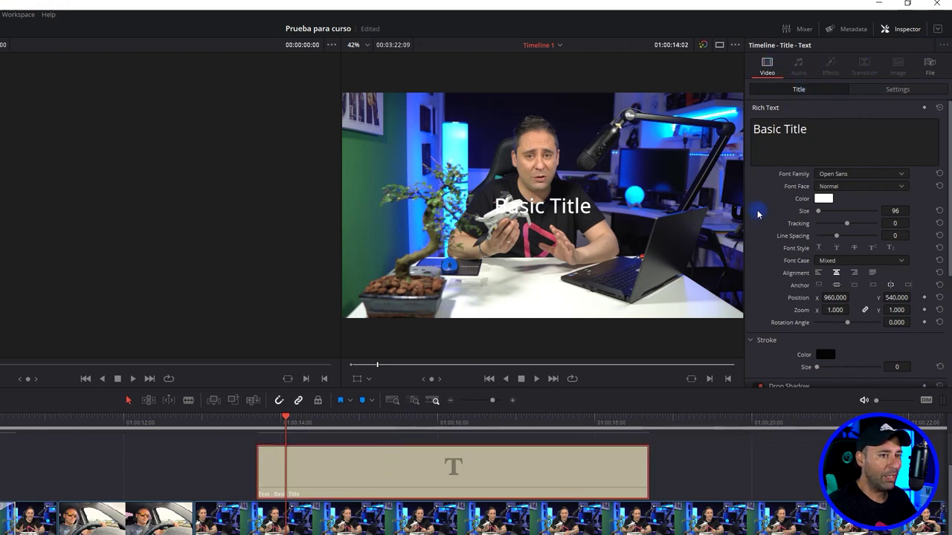
{"action": "left_click", "coordinate": [891, 90]}
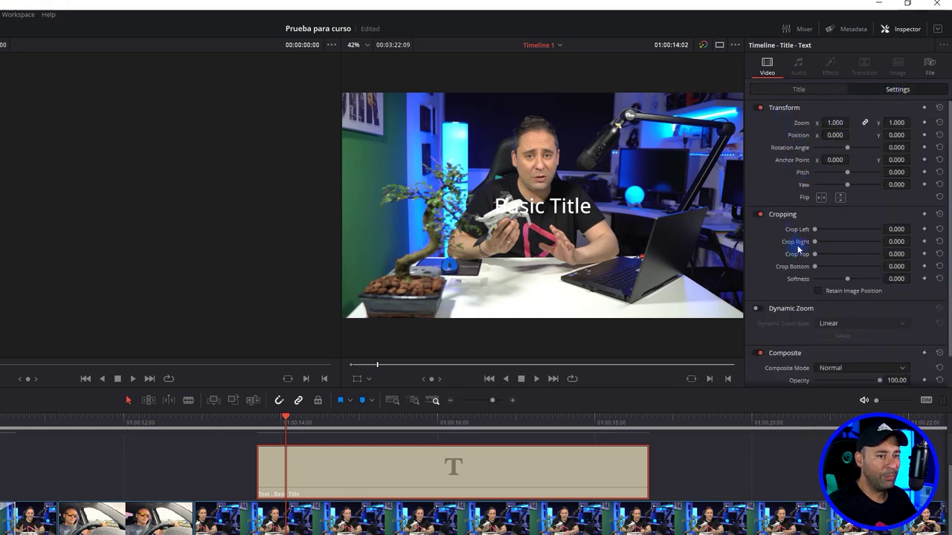
{"action": "scroll", "coordinate": [790, 265], "scroll_direction": "down", "scroll_amount": 1}
{"action": "scroll", "coordinate": [789, 262], "scroll_direction": "up", "scroll_amount": 1}
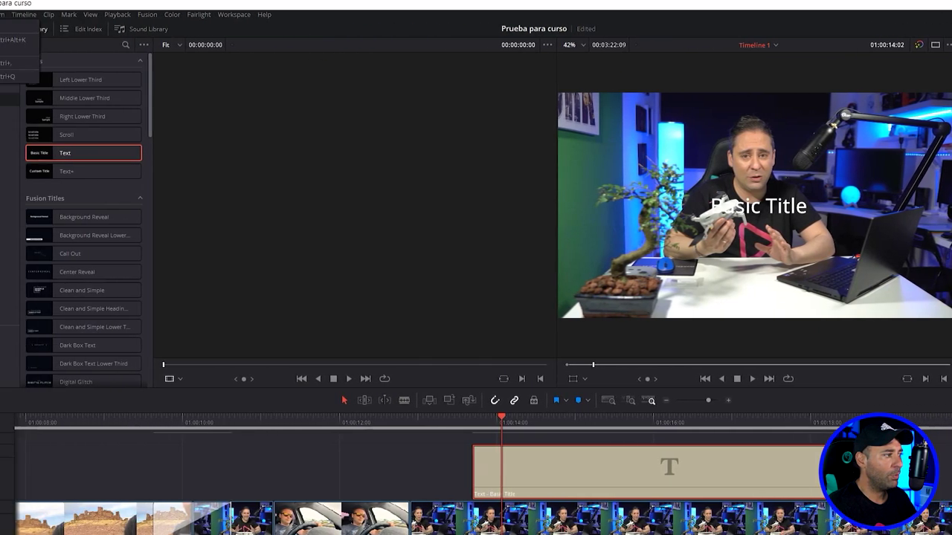
Step: Switch the interface language to Español in Preferences > User > UI Settings and save
{"action": "left_click", "coordinate": [22, 14]}
{"action": "left_click", "coordinate": [22, 63]}
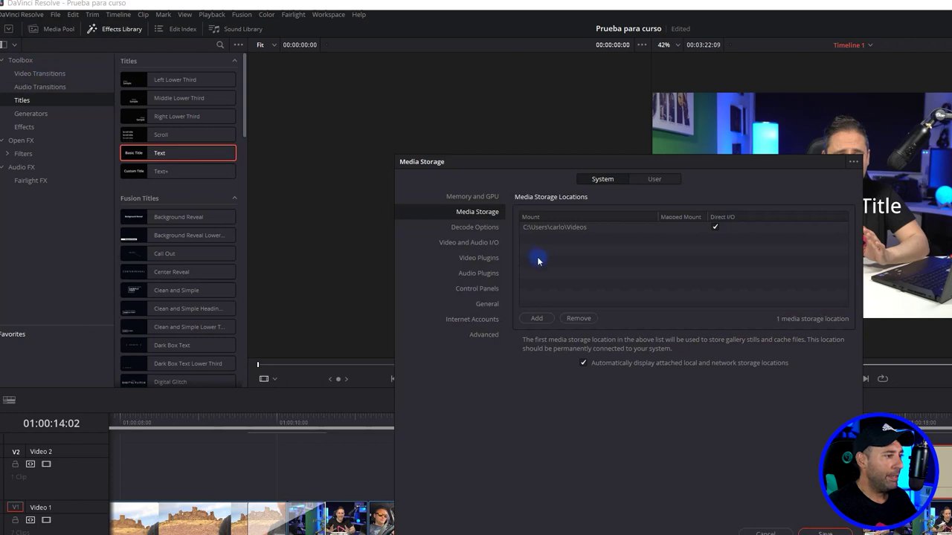
{"action": "left_click", "coordinate": [474, 319]}
{"action": "left_click", "coordinate": [654, 179]}
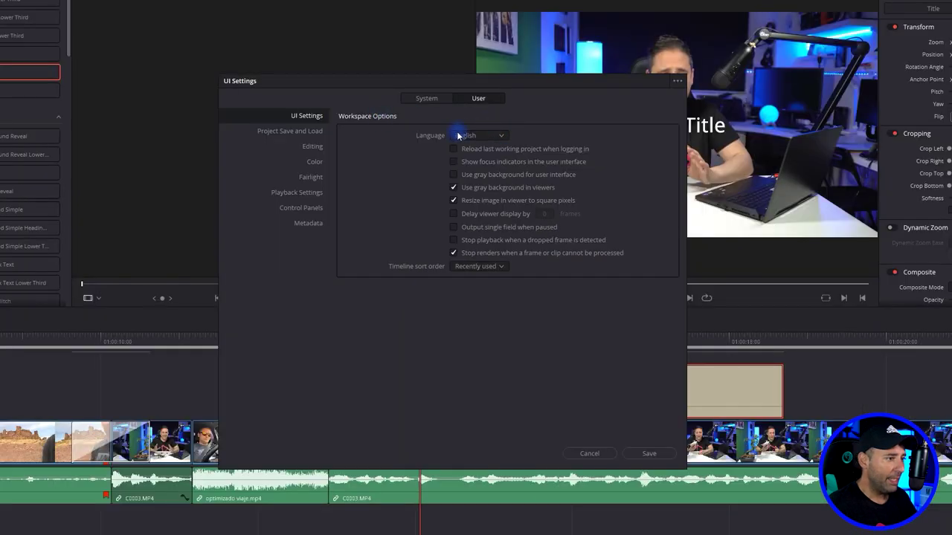
{"action": "left_click", "coordinate": [487, 137]}
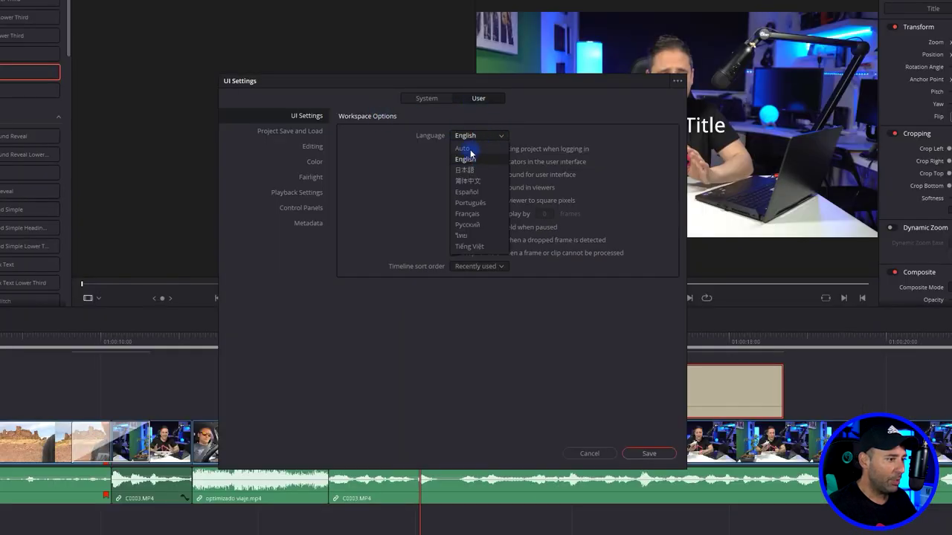
{"action": "left_click", "coordinate": [476, 192]}
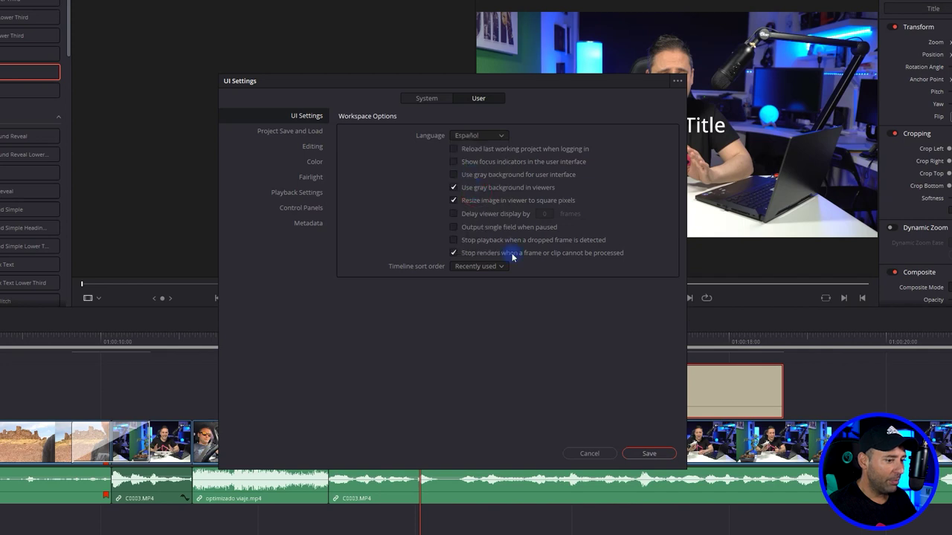
{"action": "left_click", "coordinate": [648, 455]}
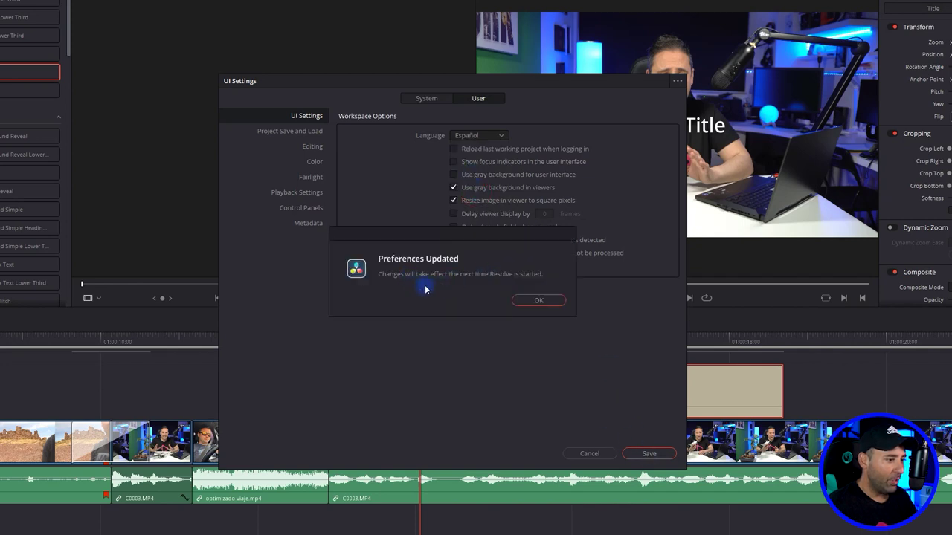
{"action": "left_click", "coordinate": [537, 301]}
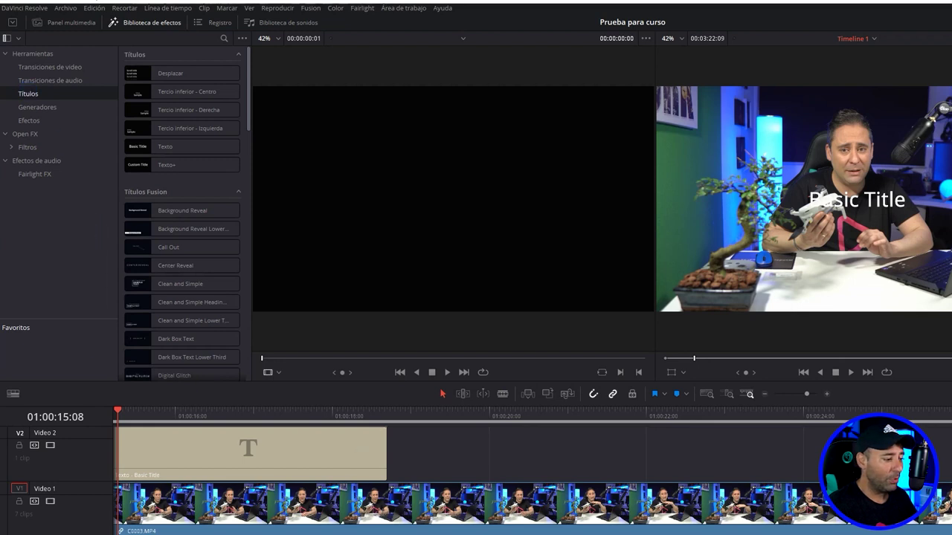
Step: Select the Basic Title clip and show its transform settings in the Inspector
{"action": "scroll", "coordinate": [476, 469], "scroll_direction": "left", "scroll_amount": 5}
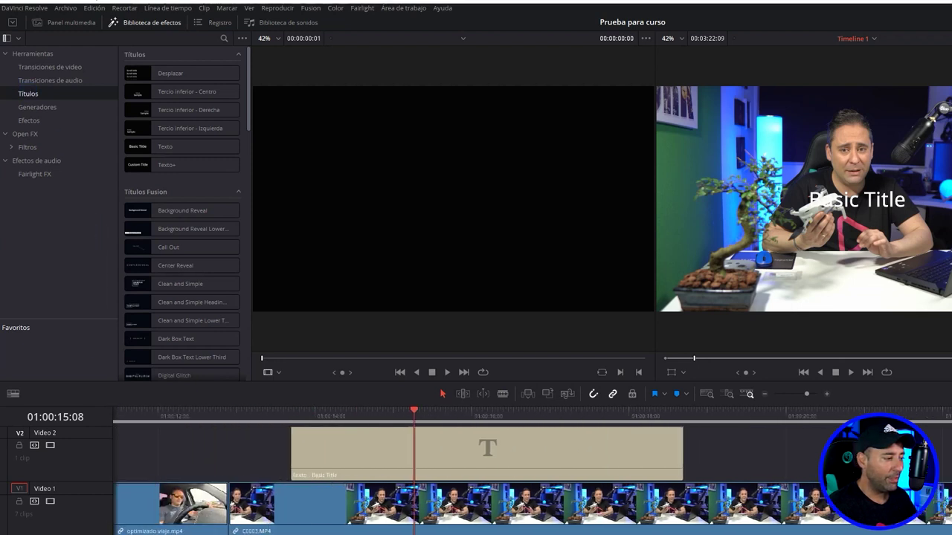
{"action": "left_click", "coordinate": [329, 452]}
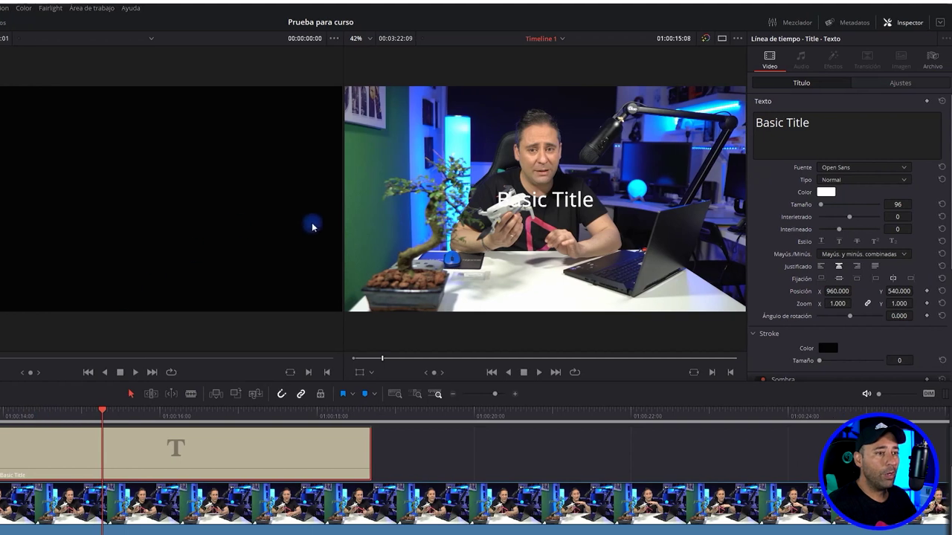
{"action": "left_click", "coordinate": [911, 83]}
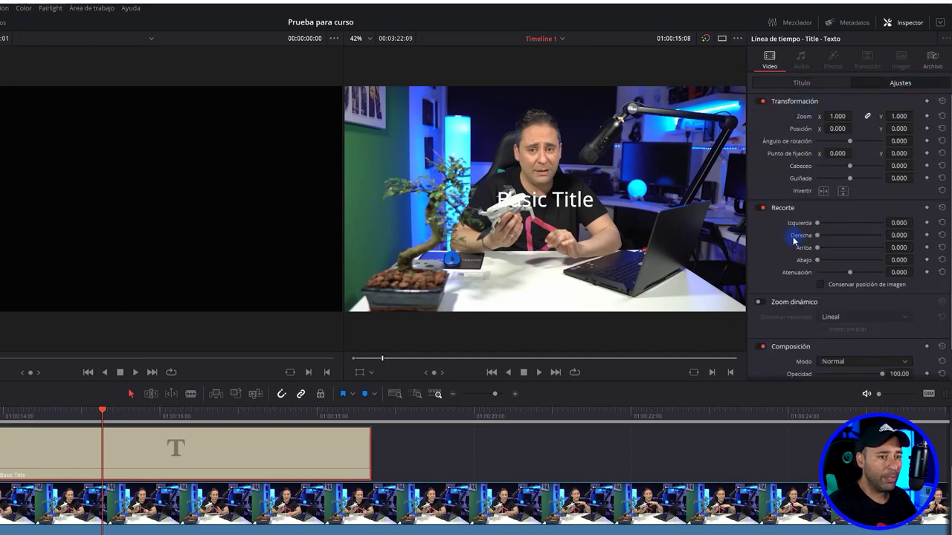
{"action": "scroll", "coordinate": [786, 312], "scroll_direction": "down", "scroll_amount": 2}
{"action": "scroll", "coordinate": [789, 329], "scroll_direction": "up", "scroll_amount": 2}
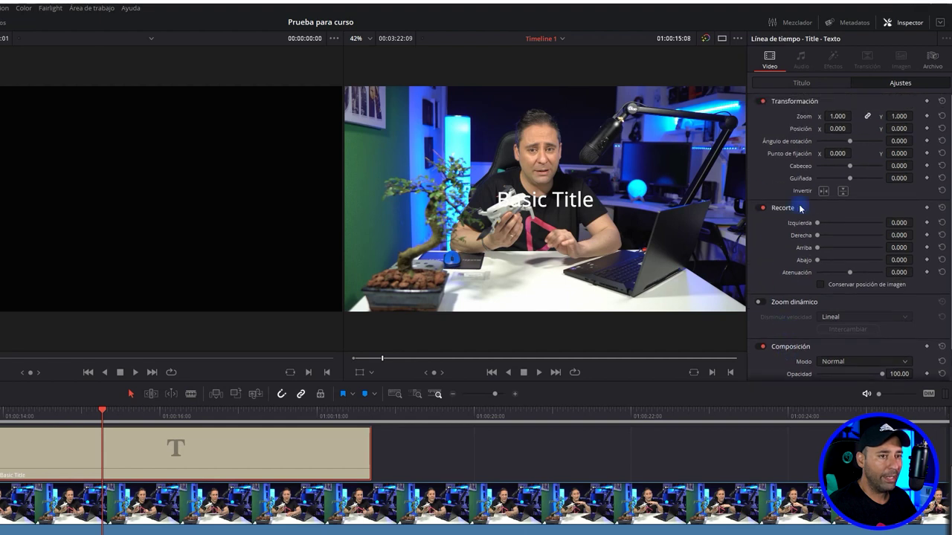
{"action": "left_click", "coordinate": [805, 82]}
{"action": "left_click", "coordinate": [900, 82]}
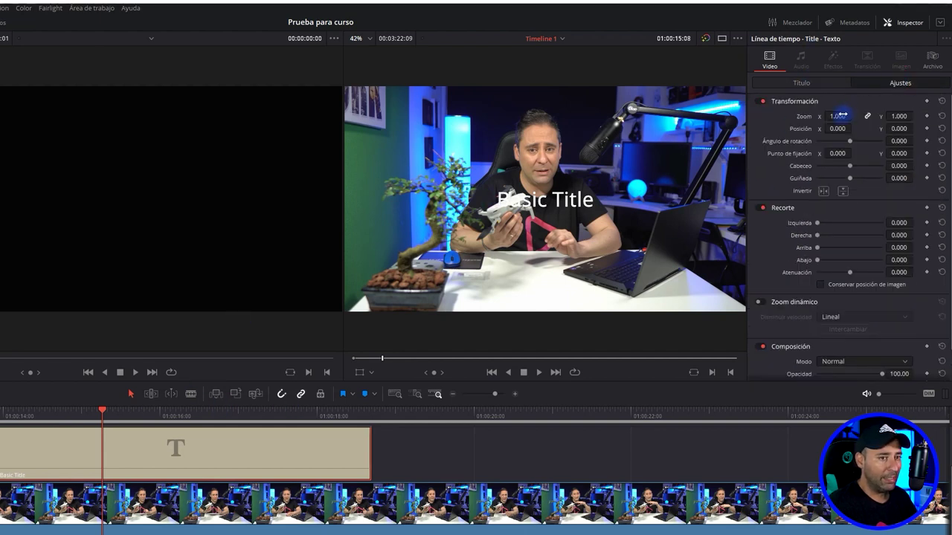
Step: Scale the title's Zoom up to about 2.5, then reset it to 1.000
{"action": "mouse_move", "coordinate": [838, 116]}
{"action": "left_mouse_down"}
{"action": "mouse_move", "coordinate": [919, 89]}
{"action": "mouse_move", "coordinate": [892, 93]}
{"action": "left_mouse_up"}
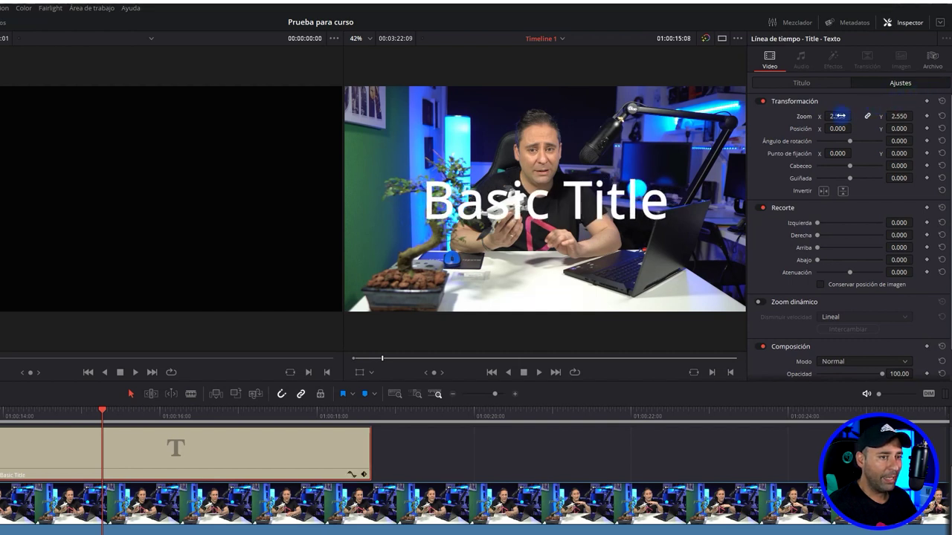
{"action": "double_click", "coordinate": [805, 117]}
{"action": "left_click", "coordinate": [818, 83]}
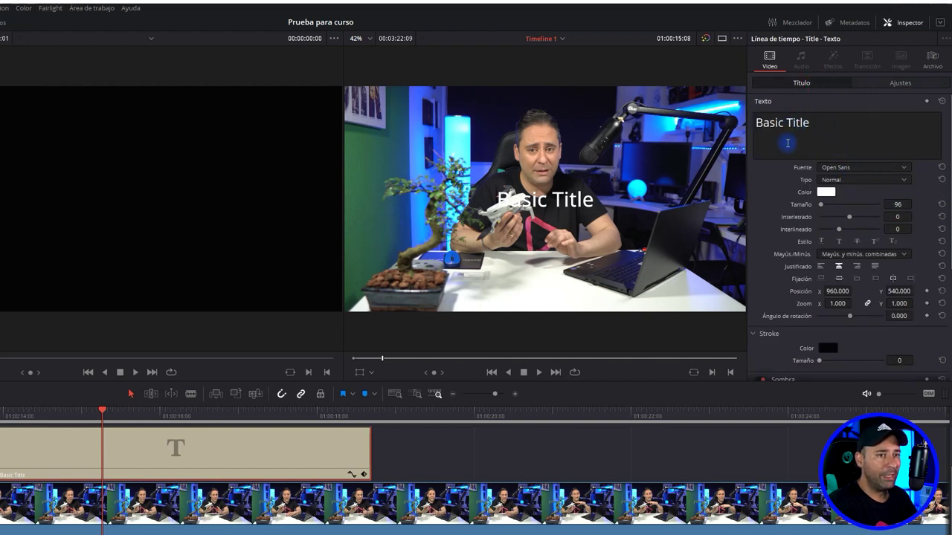
Step: Replace the Basic Title text with 'MUNDO AUDIOVISUAL'
{"action": "left_click", "coordinate": [822, 117]}
{"action": "left_click_drag", "start_coordinate": [847, 121], "coordinate": [752, 123]}
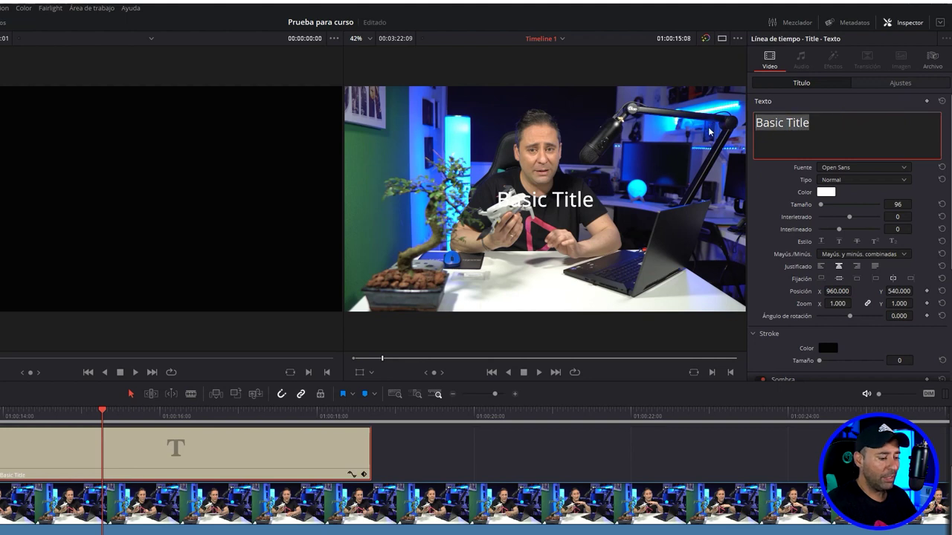
{"action": "type", "text": "MUND"}
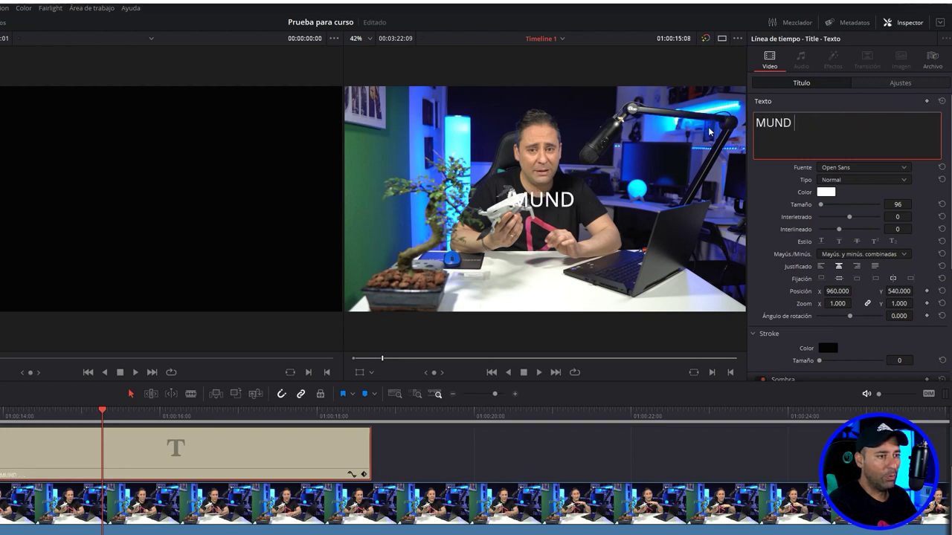
{"action": "type", "text": "O AUDIOVISUA"}
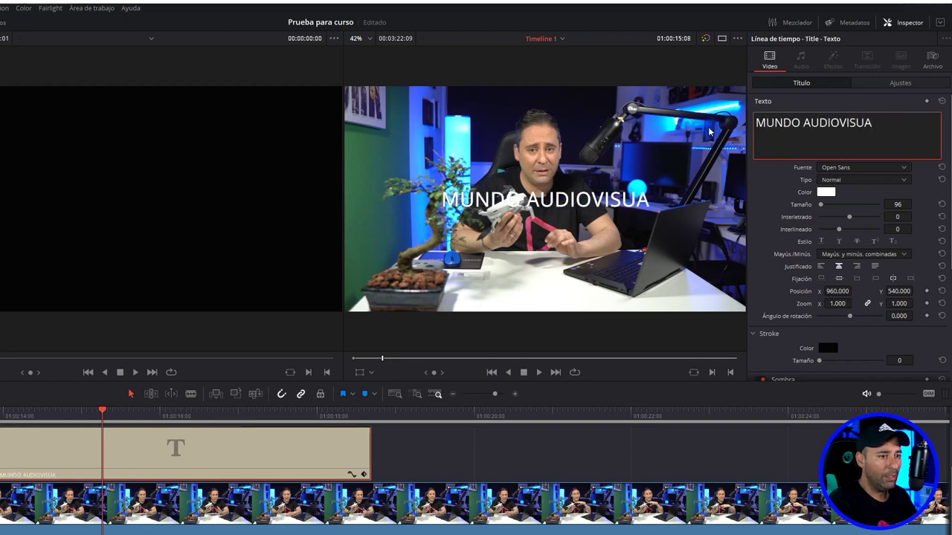
{"action": "type", "text": "L"}
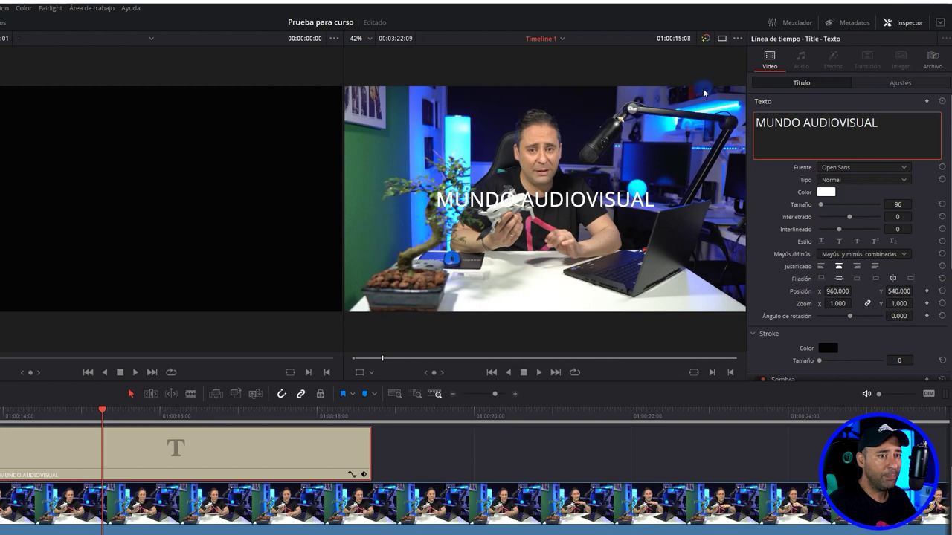
Step: Set the title font to Oswald SemiBold with Bold style
{"action": "left_click", "coordinate": [904, 170]}
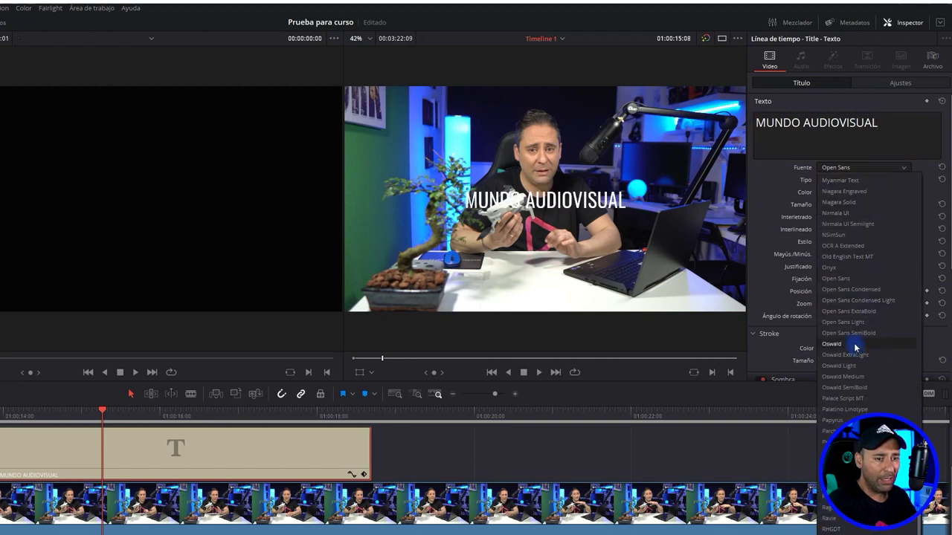
{"action": "left_click", "coordinate": [863, 387]}
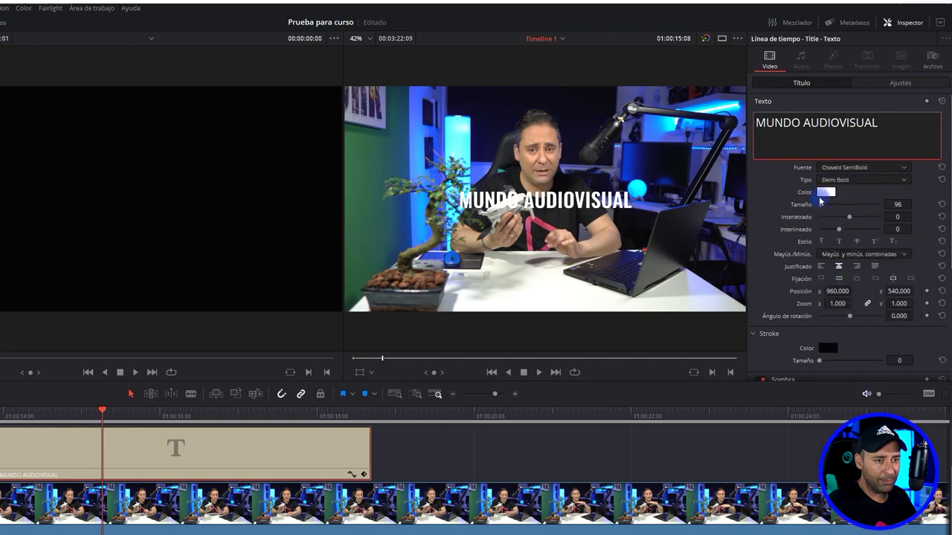
{"action": "left_click", "coordinate": [857, 205]}
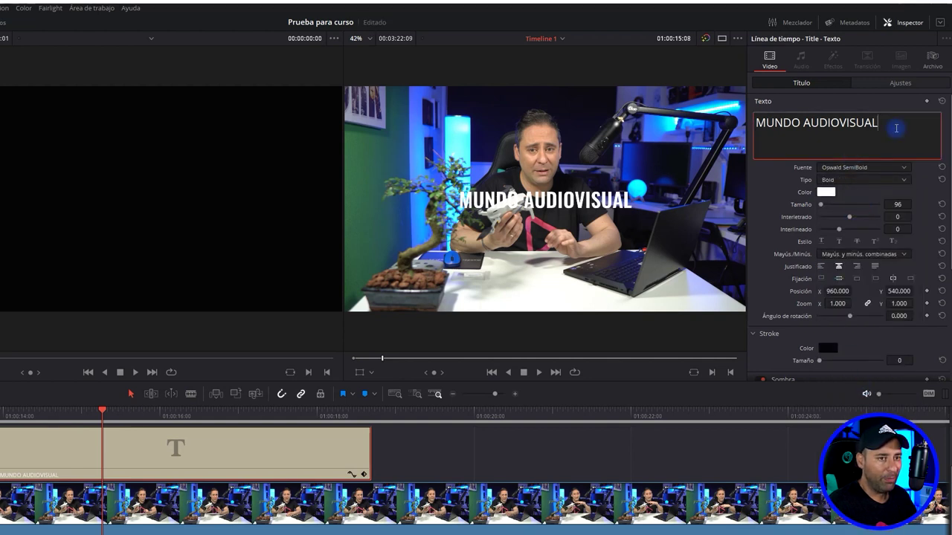
{"action": "key", "text": "ctrl+a"}
{"action": "left_click", "coordinate": [811, 196]}
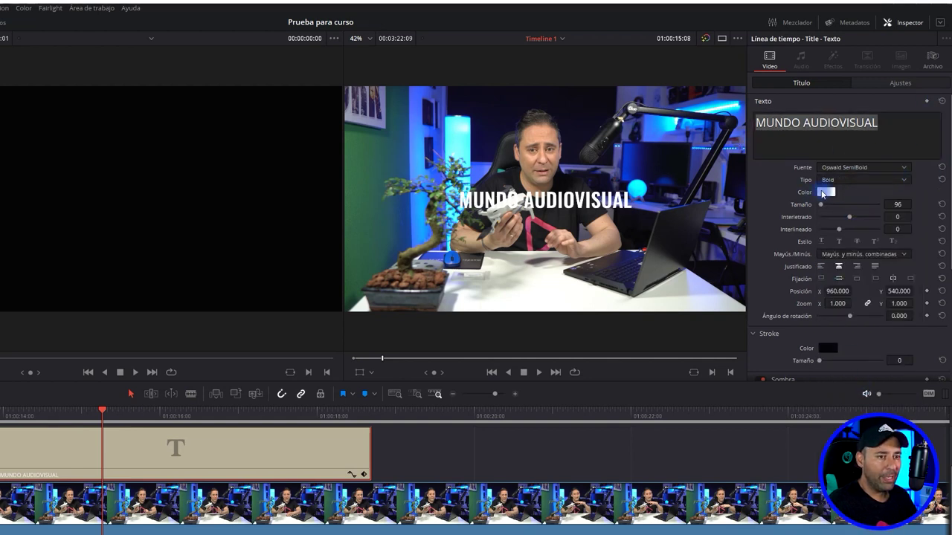
Step: Set the text size to 136 and widen letter spacing to 44
{"action": "left_click", "coordinate": [822, 192]}
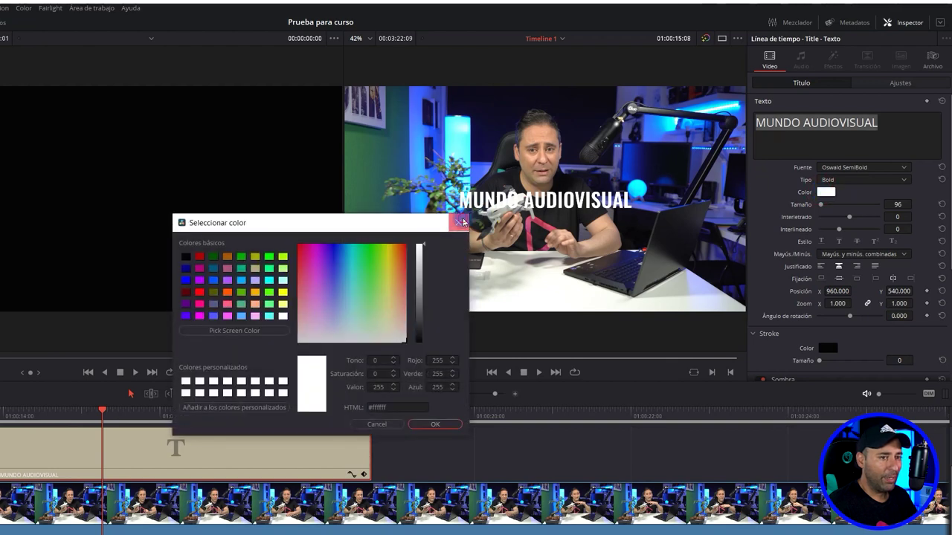
{"action": "left_click", "coordinate": [462, 222]}
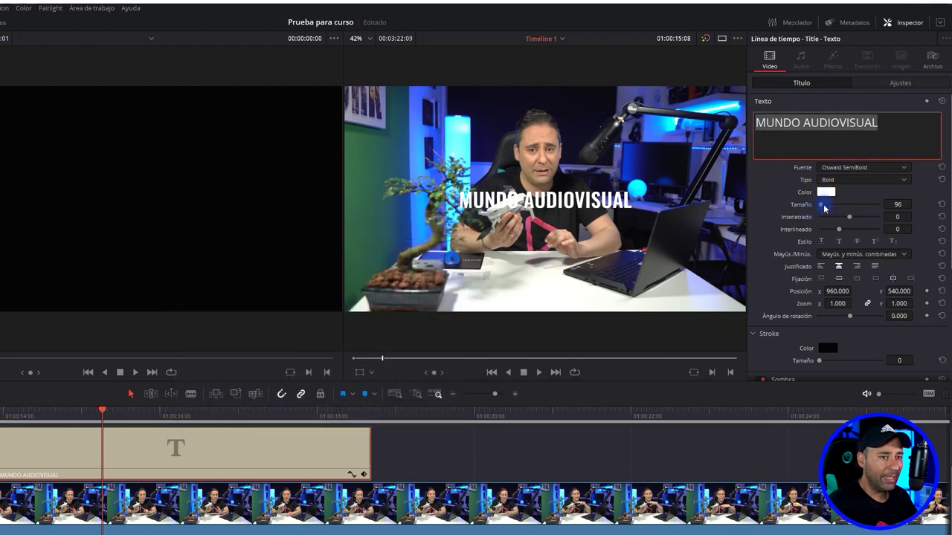
{"action": "left_click_drag", "start_coordinate": [824, 207], "coordinate": [823, 206]}
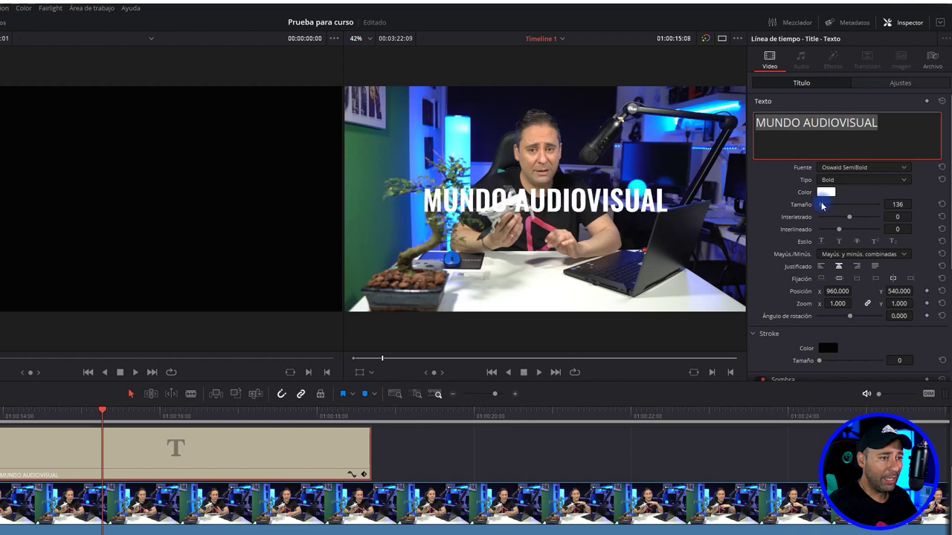
{"action": "left_click_drag", "start_coordinate": [822, 206], "coordinate": [822, 206]}
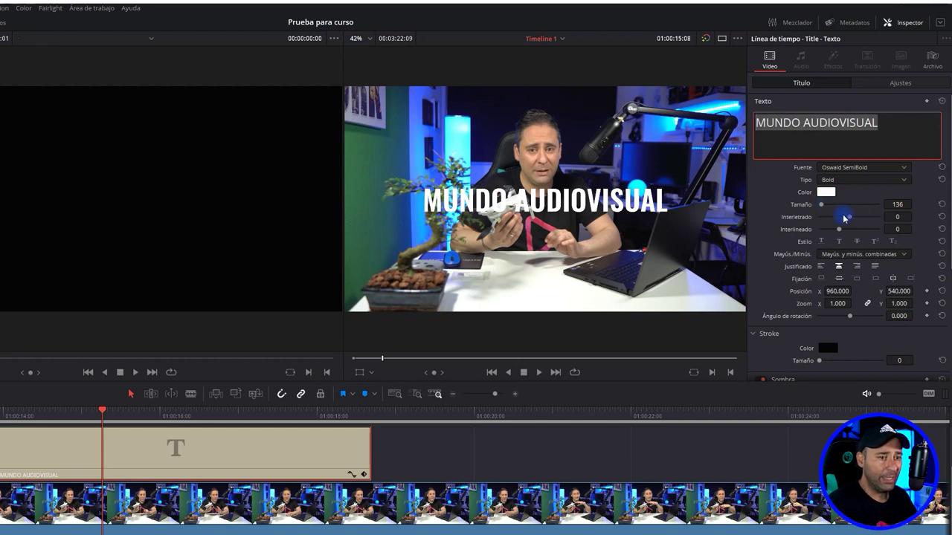
{"action": "left_click_drag", "start_coordinate": [845, 218], "coordinate": [864, 221]}
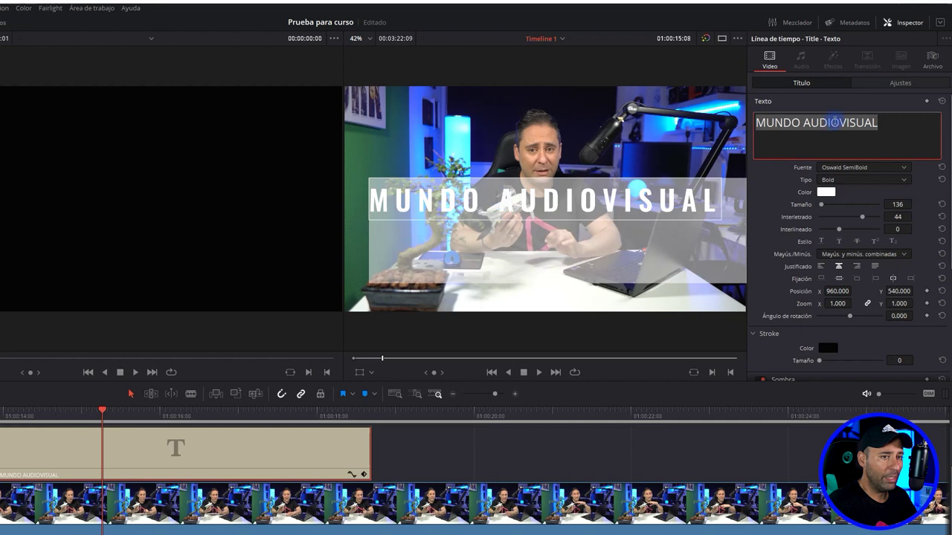
Step: Break the title after MUNDO onto two lines and raise line spacing to 18
{"action": "left_click", "coordinate": [805, 122]}
{"action": "key", "text": "Return"}
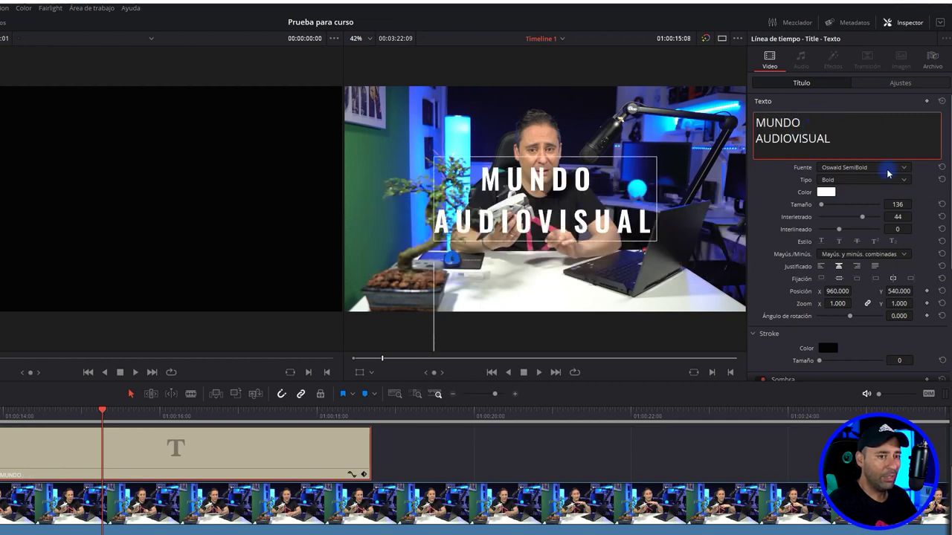
{"action": "left_click_drag", "start_coordinate": [839, 229], "coordinate": [843, 229]}
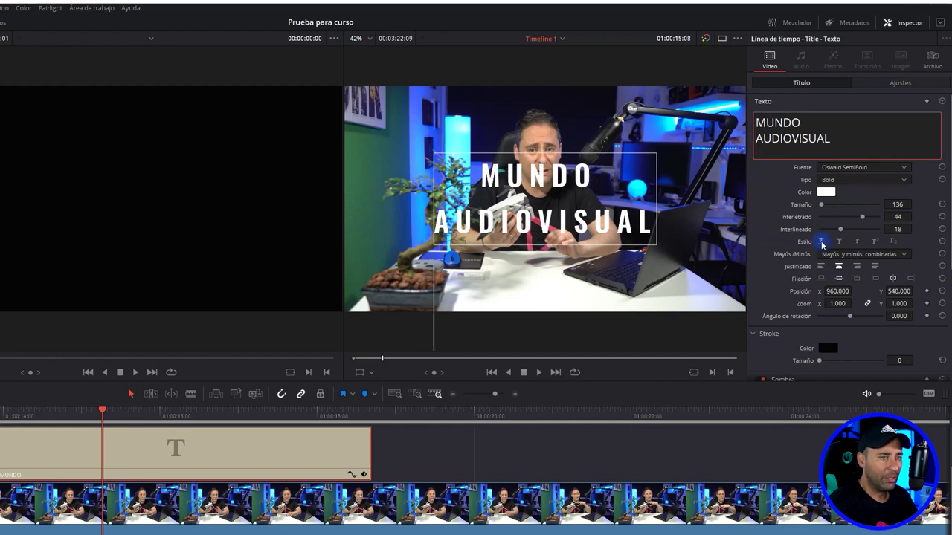
{"action": "left_click", "coordinate": [822, 241]}
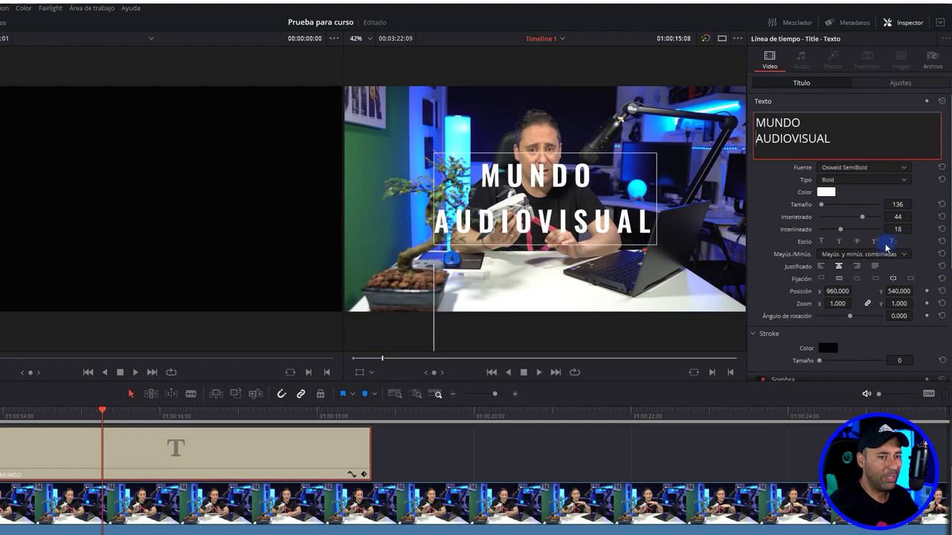
Step: Try all-lowercase case, then restore mixed upper and lower case
{"action": "left_click", "coordinate": [870, 255]}
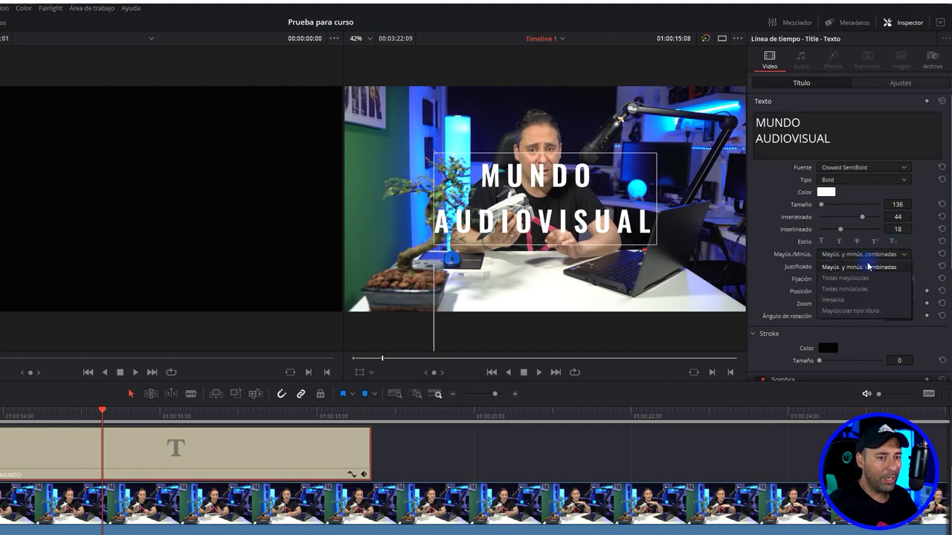
{"action": "left_click", "coordinate": [862, 290]}
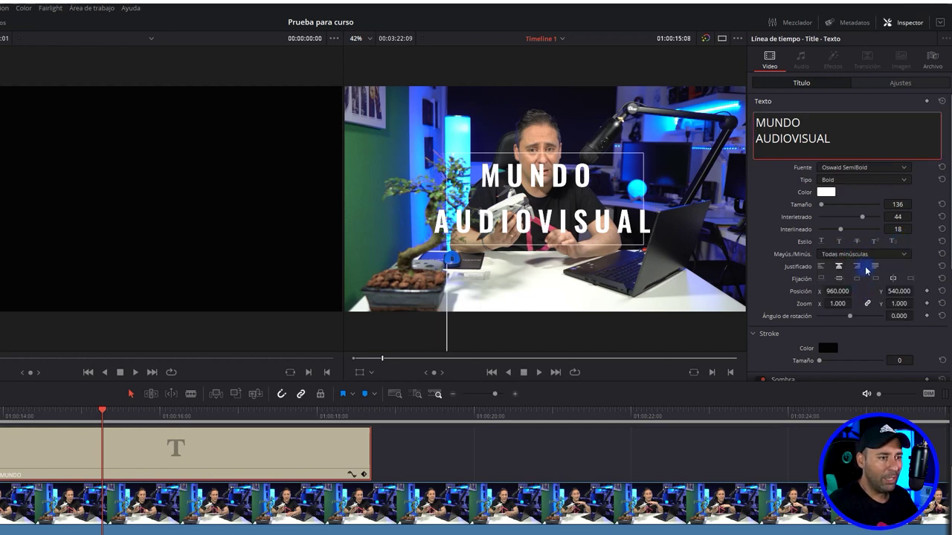
{"action": "left_click", "coordinate": [862, 255]}
{"action": "left_click", "coordinate": [859, 266]}
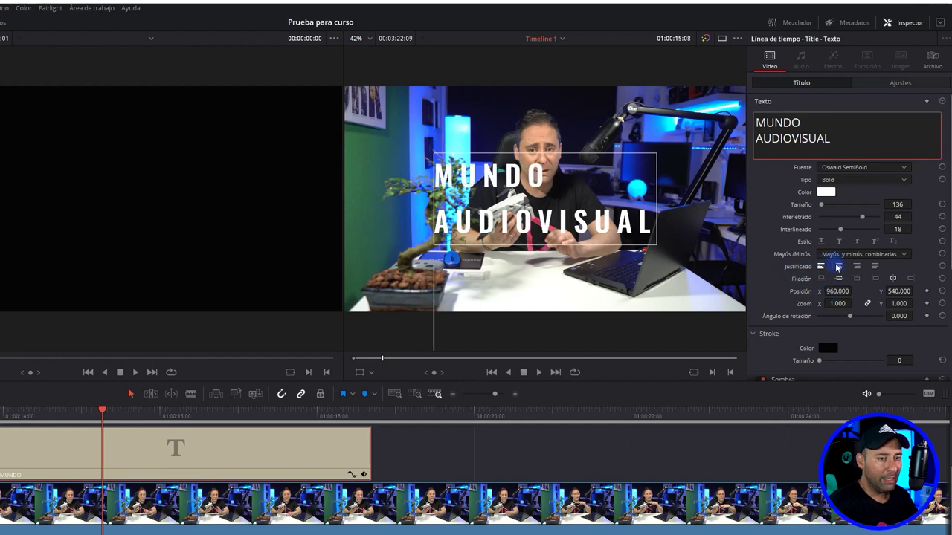
Step: Test right, full and left justification, settling on centre alignment
{"action": "left_click", "coordinate": [839, 266]}
{"action": "left_click", "coordinate": [856, 266]}
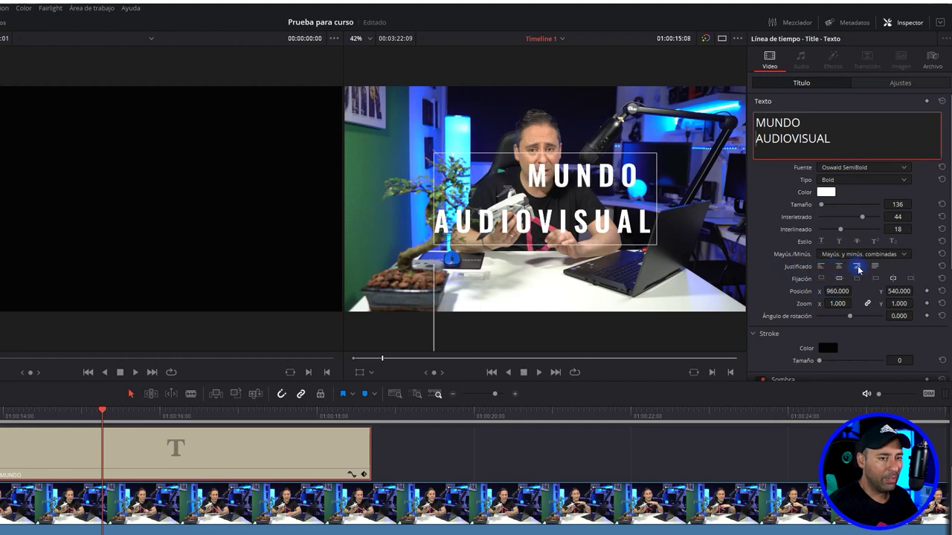
{"action": "left_click", "coordinate": [876, 268]}
{"action": "left_click", "coordinate": [821, 266]}
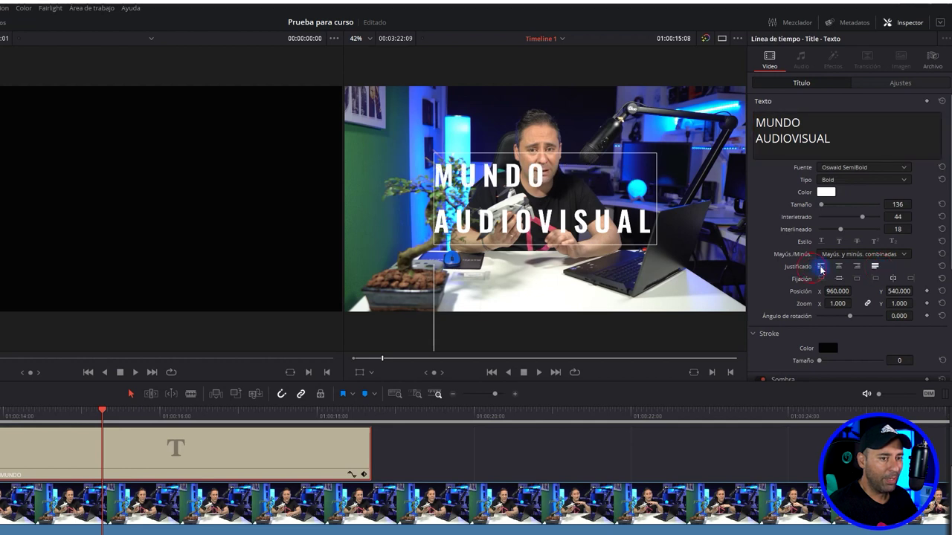
{"action": "left_click", "coordinate": [839, 266]}
Step: Move the title to position 985 × 242 and reset its rotation and zoom
{"action": "mouse_move", "coordinate": [837, 291]}
{"action": "left_mouse_down"}
{"action": "mouse_move", "coordinate": [893, 292]}
{"action": "mouse_move", "coordinate": [848, 291]}
{"action": "mouse_move", "coordinate": [859, 315]}
{"action": "mouse_move", "coordinate": [844, 304]}
{"action": "left_mouse_up"}
{"action": "double_click", "coordinate": [859, 314]}
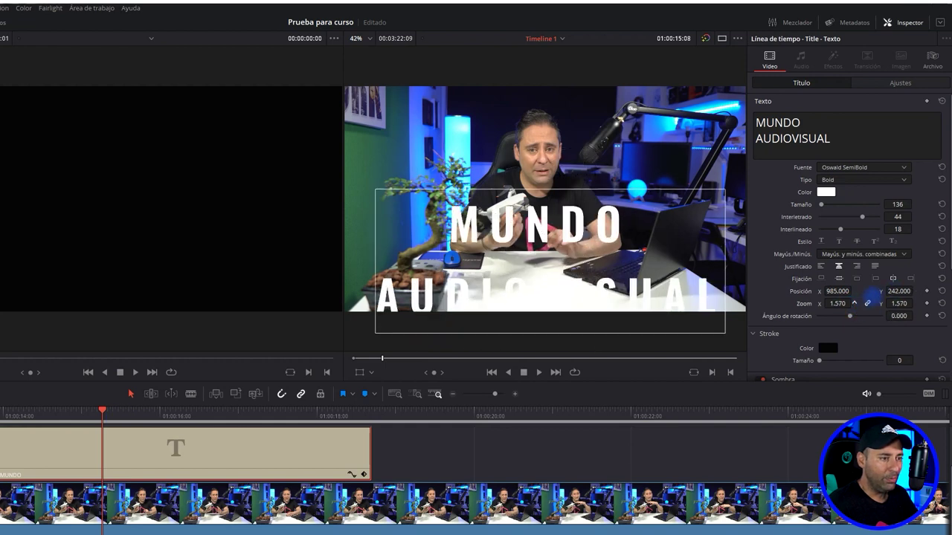
{"action": "double_click", "coordinate": [844, 303]}
{"action": "scroll", "coordinate": [788, 335], "scroll_direction": "down", "scroll_amount": 1}
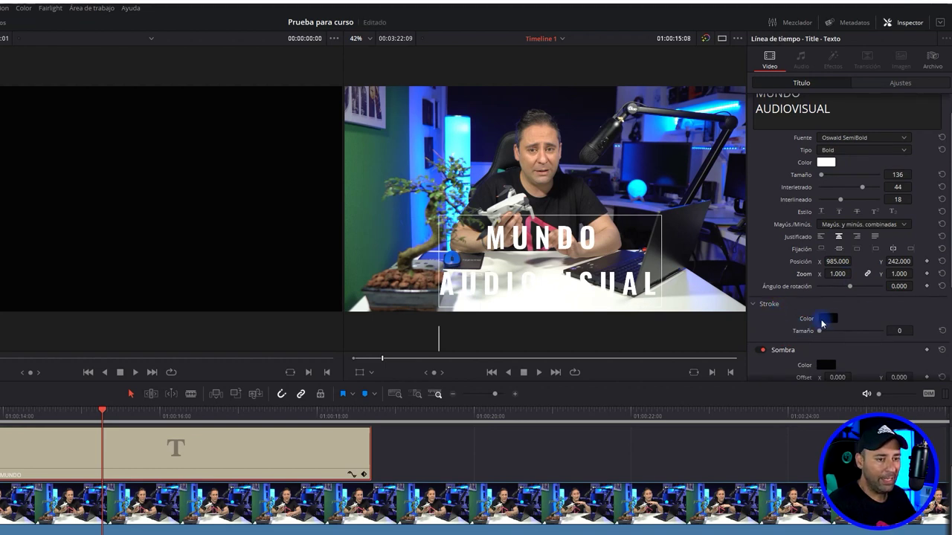
Step: Test an outline then remove it, and set shadow Offset X 12 with opacity 60
{"action": "left_click_drag", "start_coordinate": [821, 332], "coordinate": [828, 331]}
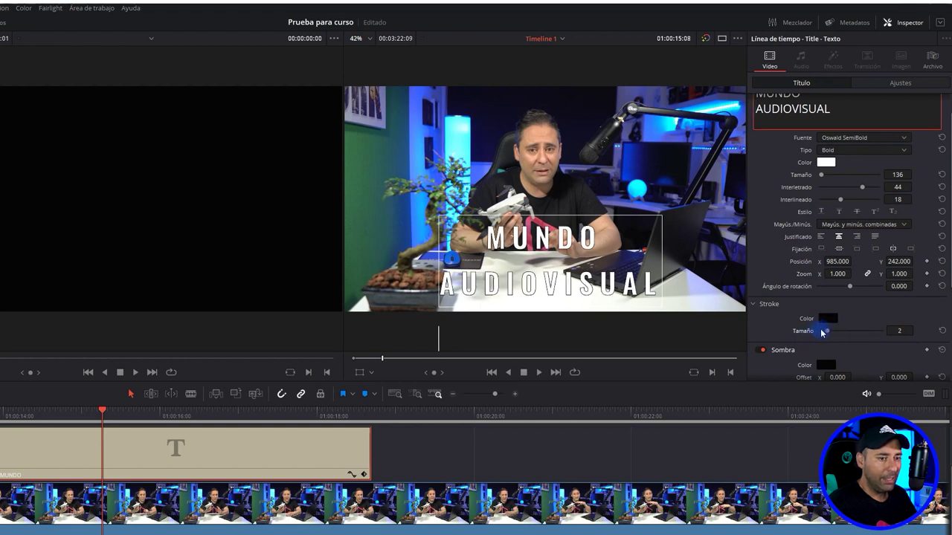
{"action": "left_click_drag", "start_coordinate": [825, 331], "coordinate": [804, 329]}
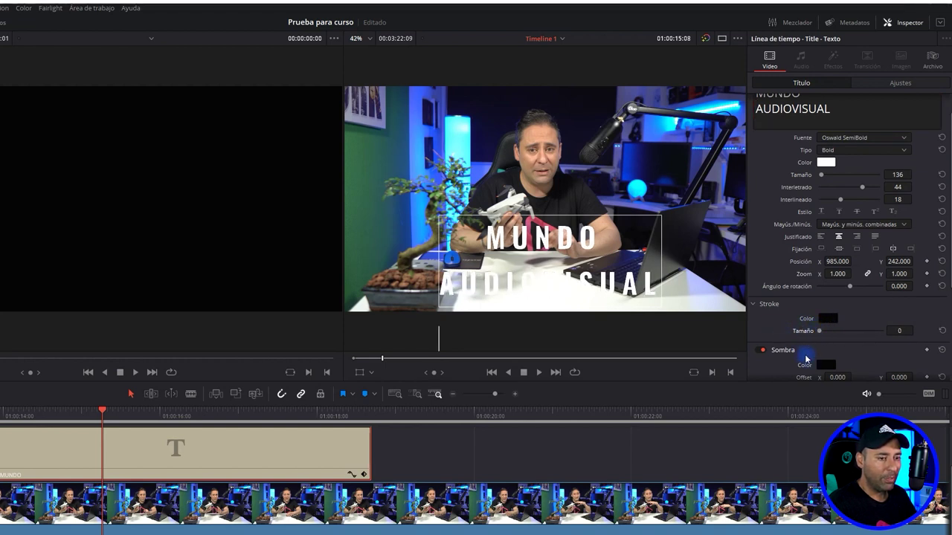
{"action": "scroll", "coordinate": [806, 359], "scroll_direction": "down", "scroll_amount": 1}
{"action": "scroll", "coordinate": [806, 359], "scroll_direction": "down", "scroll_amount": 1}
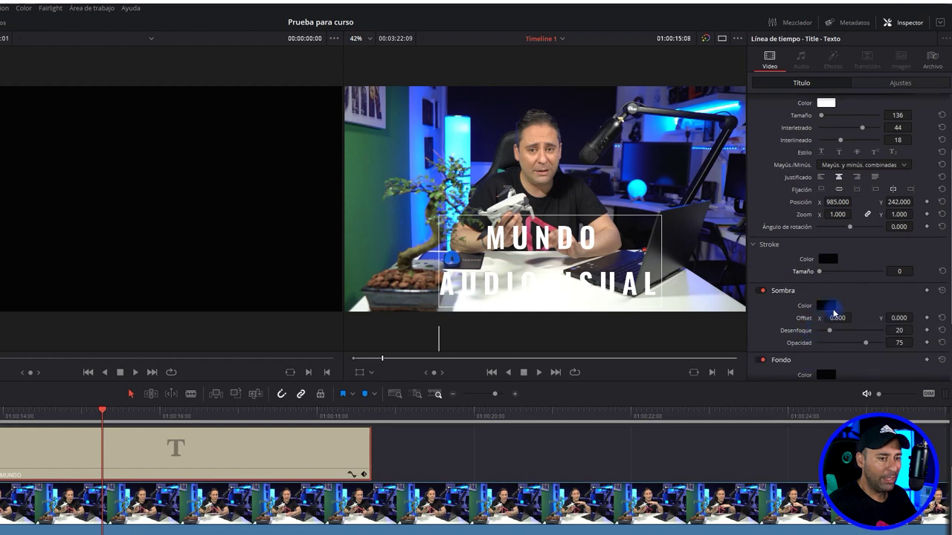
{"action": "left_click_drag", "start_coordinate": [834, 318], "coordinate": [854, 317]}
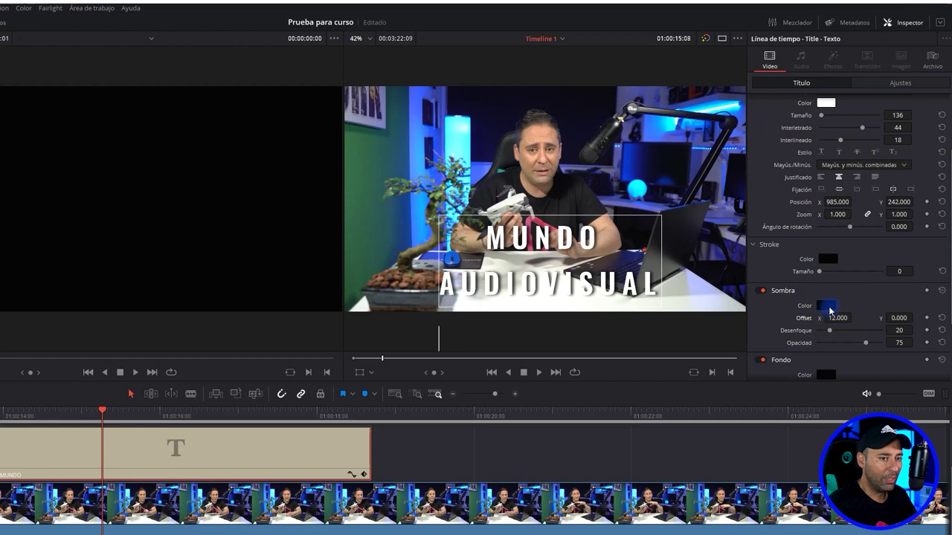
{"action": "left_click_drag", "start_coordinate": [864, 343], "coordinate": [857, 343]}
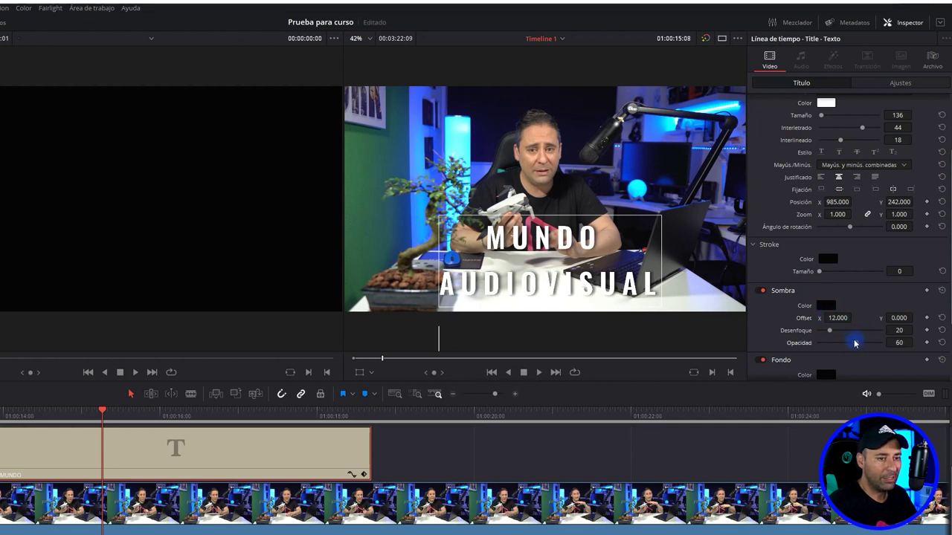
Step: Add a background box: border 14, width 0.687, height 0.412, opacity 100
{"action": "scroll", "coordinate": [754, 319], "scroll_direction": "down", "scroll_amount": 2}
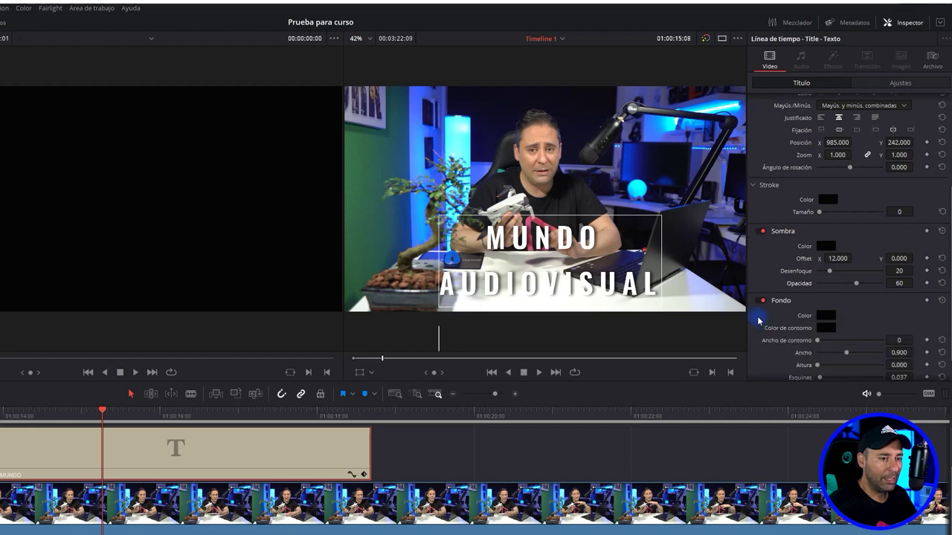
{"action": "scroll", "coordinate": [818, 305], "scroll_direction": "down", "scroll_amount": 2}
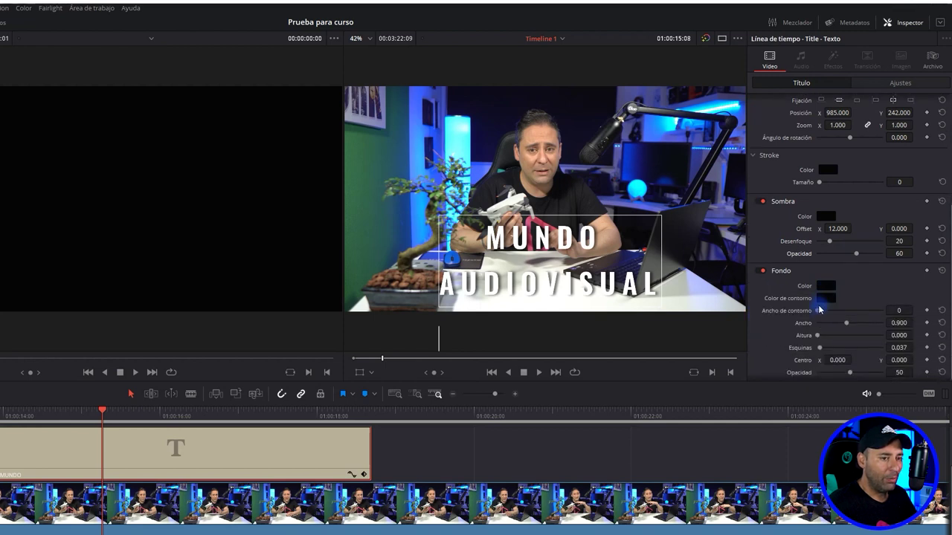
{"action": "mouse_move", "coordinate": [815, 311]}
{"action": "left_mouse_down"}
{"action": "mouse_move", "coordinate": [842, 311]}
{"action": "mouse_move", "coordinate": [825, 336]}
{"action": "mouse_move", "coordinate": [847, 310]}
{"action": "mouse_move", "coordinate": [778, 348]}
{"action": "left_mouse_up"}
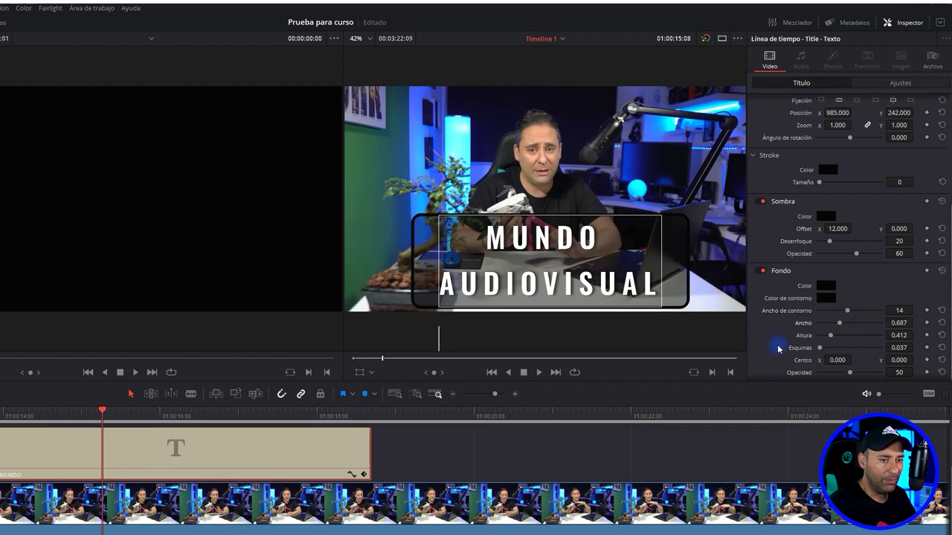
{"action": "left_click_drag", "start_coordinate": [859, 372], "coordinate": [911, 365]}
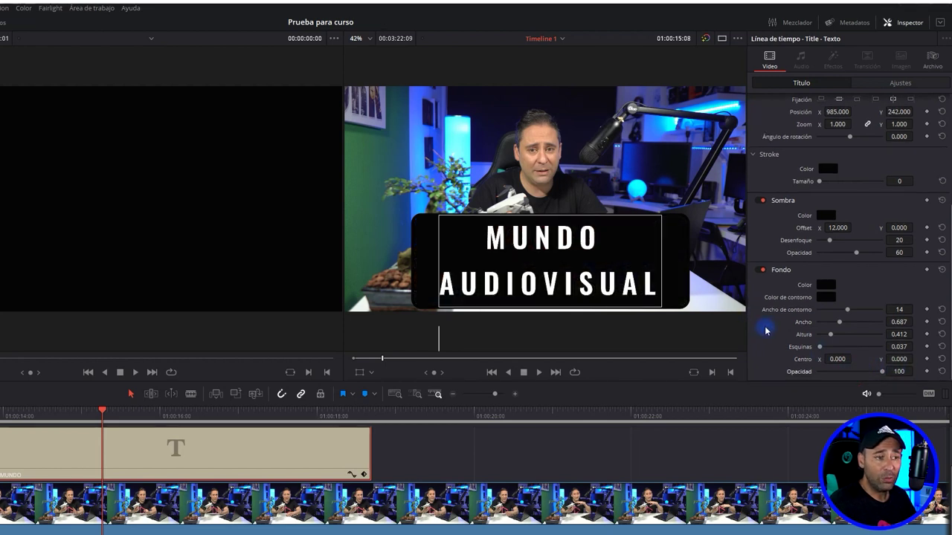
Step: Play back the title, switch off the Fondo background box, and move the playhead back
{"action": "left_click", "coordinate": [25, 412]}
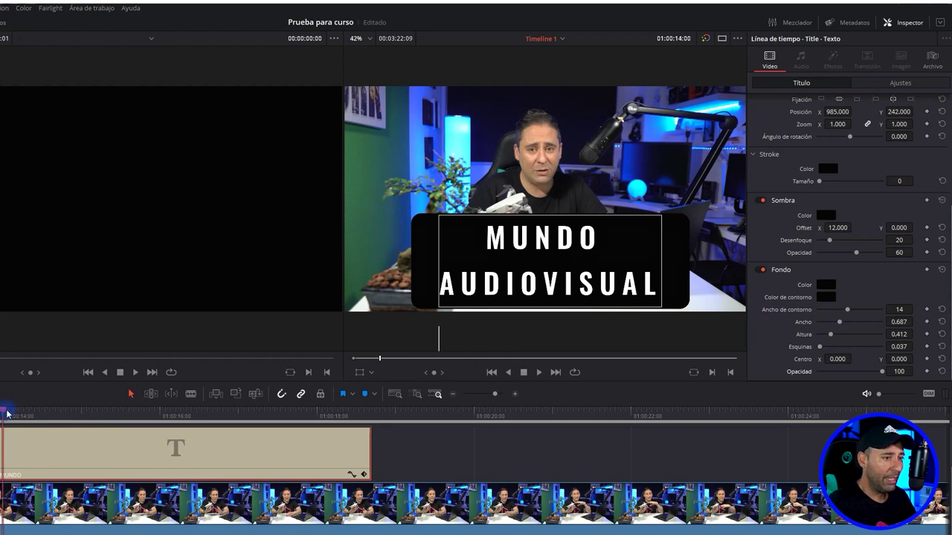
{"action": "key", "text": "space"}
{"action": "key", "text": "space"}
{"action": "left_click", "coordinate": [763, 270]}
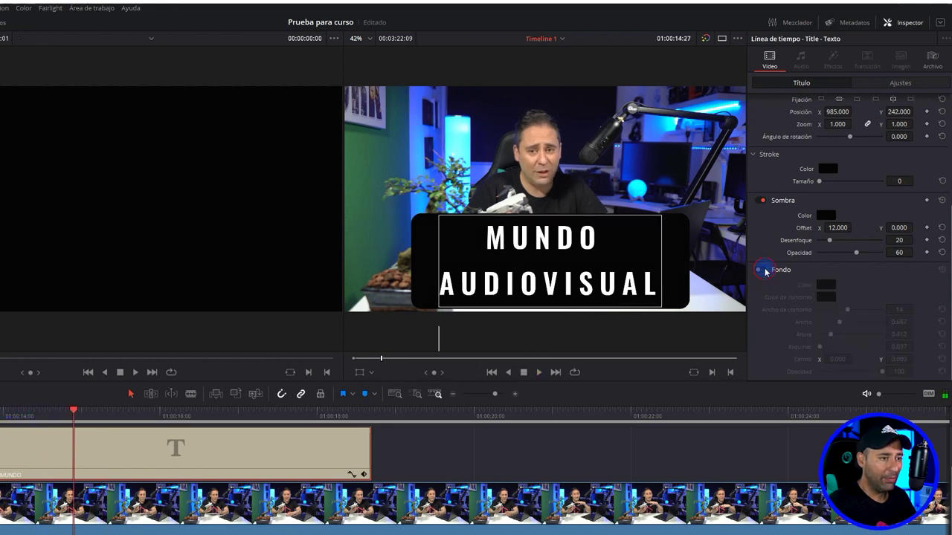
{"action": "left_click", "coordinate": [55, 409]}
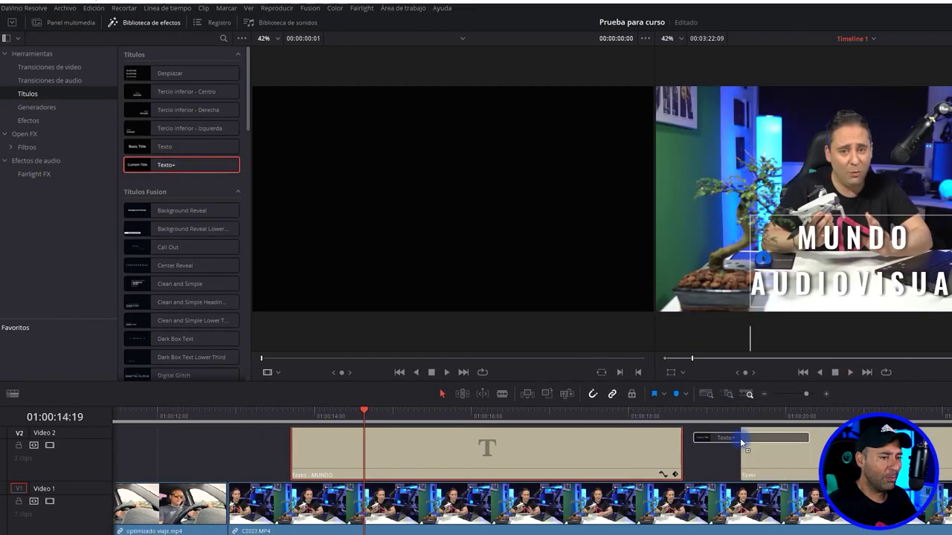
Step: Add a Text+ title on V2 reading MUNDO AUDIOVISUAL, broken after MUNDO onto two lines
{"action": "left_click_drag", "start_coordinate": [166, 166], "coordinate": [799, 435]}
{"action": "left_click", "coordinate": [646, 442]}
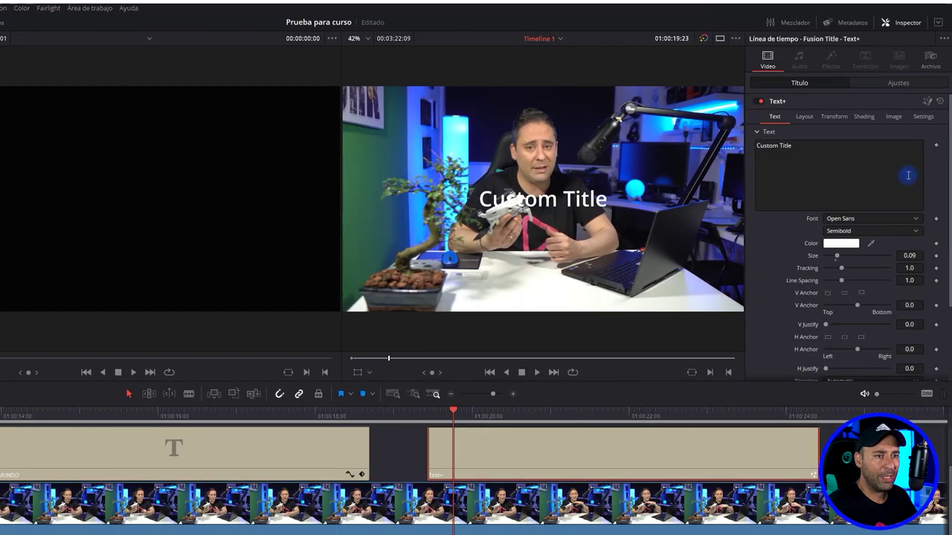
{"action": "left_click", "coordinate": [819, 149]}
{"action": "type", "text": "m"}
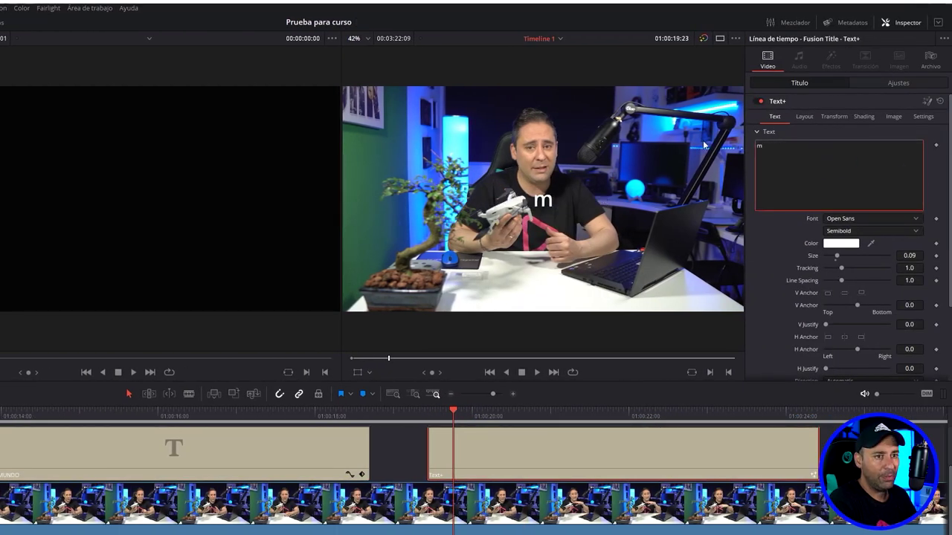
{"action": "type", "text": "MUNDO AUDIOVISUAL"}
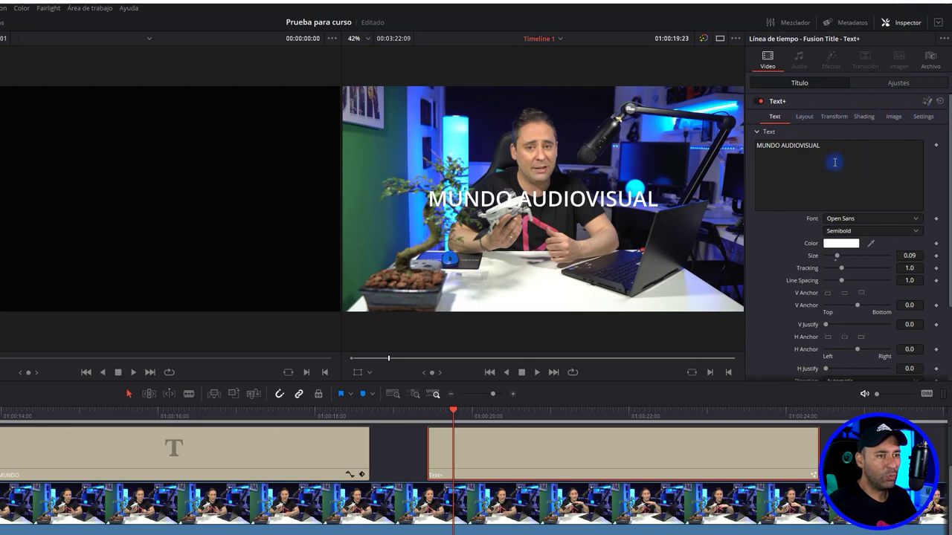
{"action": "left_click", "coordinate": [507, 200]}
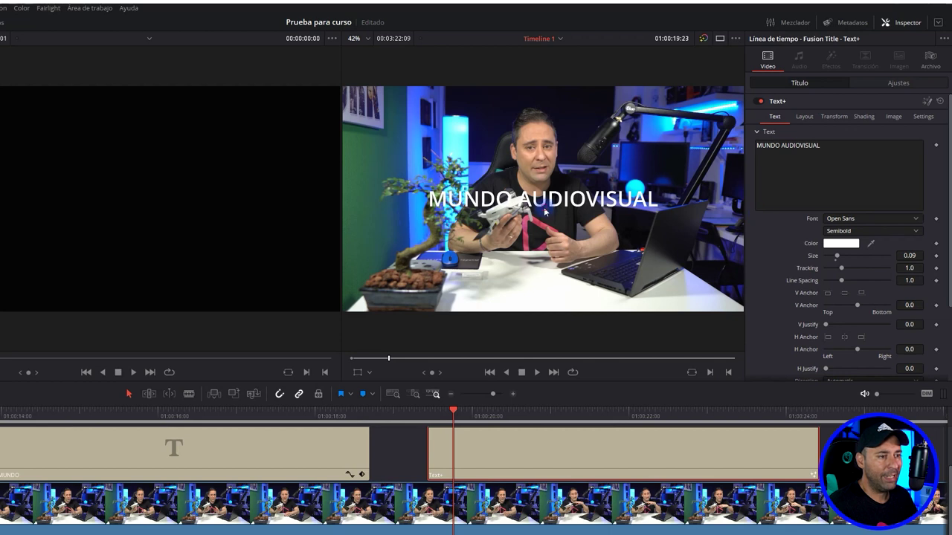
{"action": "left_click", "coordinate": [780, 146]}
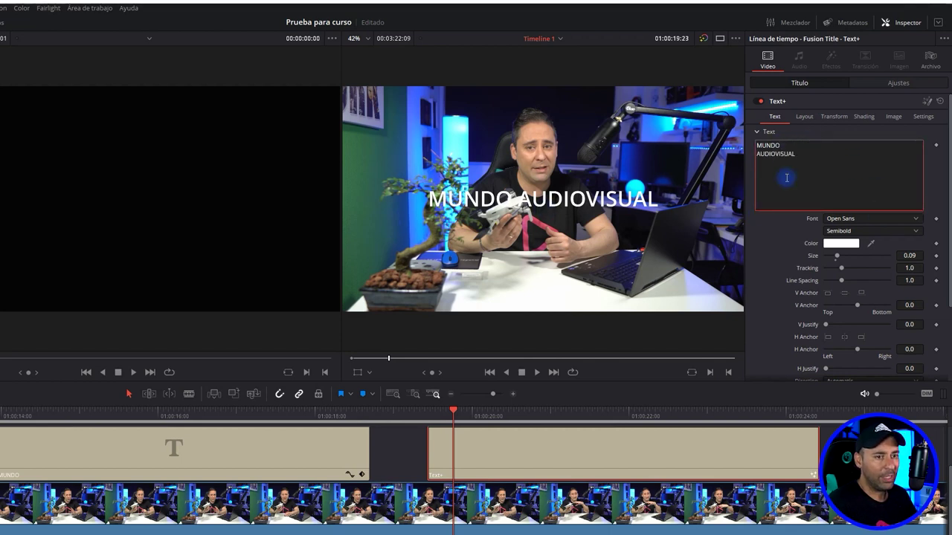
{"action": "left_click_drag", "start_coordinate": [788, 171], "coordinate": [749, 141]}
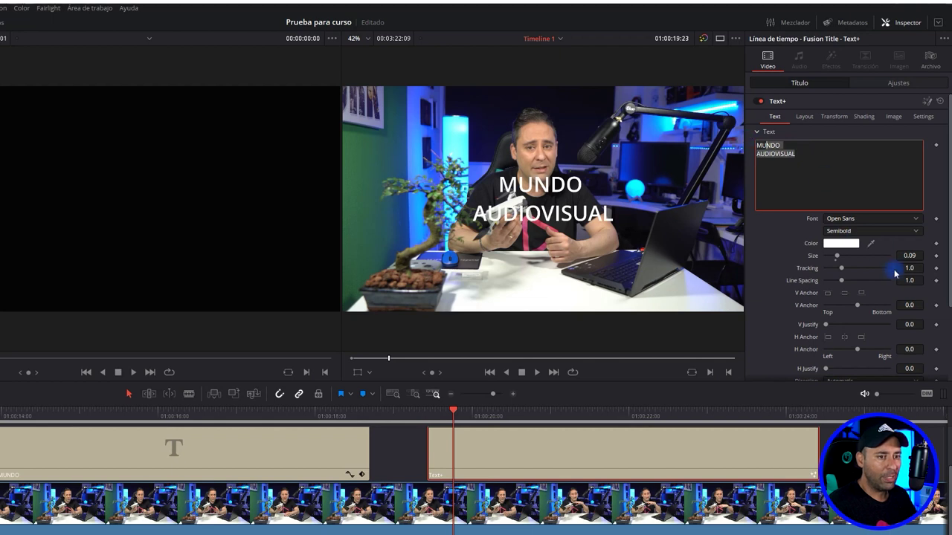
Step: Raise the title's Size to 0.1535 and Tracking to 1.165, and preview Write On
{"action": "left_click_drag", "start_coordinate": [841, 259], "coordinate": [843, 269]}
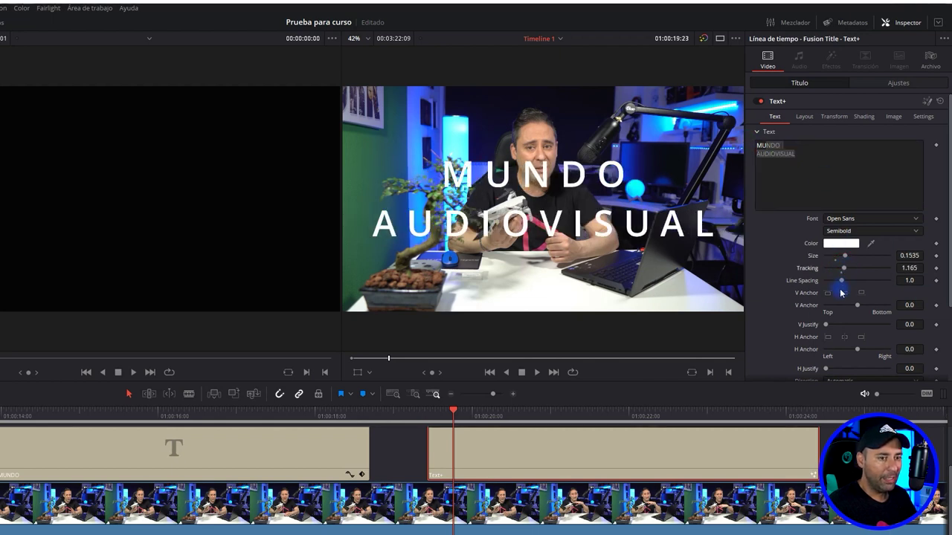
{"action": "scroll", "coordinate": [802, 331], "scroll_direction": "down", "scroll_amount": 2}
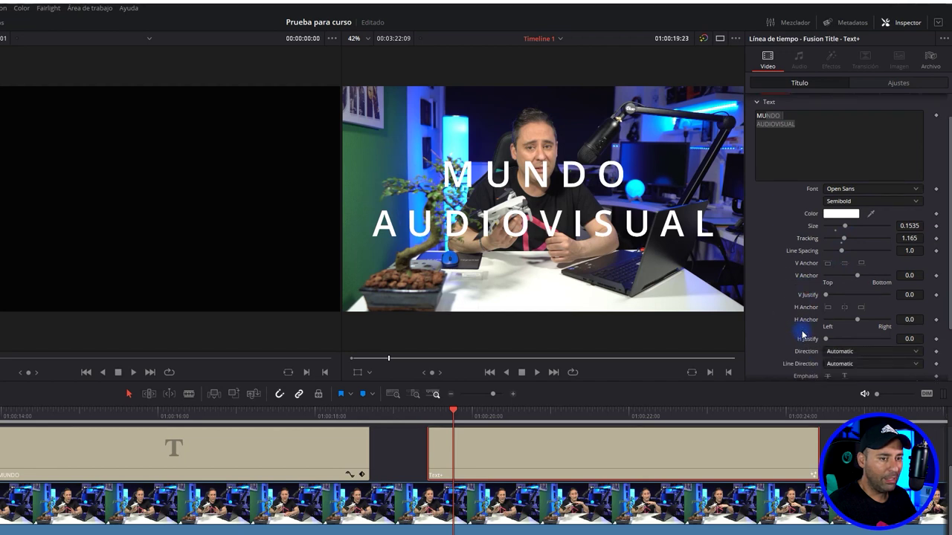
{"action": "scroll", "coordinate": [821, 306], "scroll_direction": "down", "scroll_amount": 2}
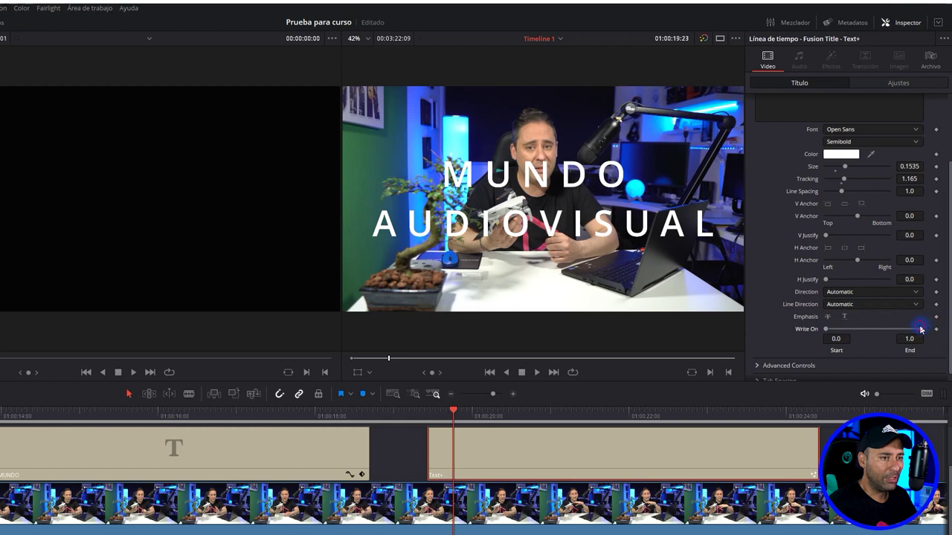
{"action": "mouse_move", "coordinate": [920, 329]}
{"action": "left_mouse_down"}
{"action": "mouse_move", "coordinate": [825, 330]}
{"action": "mouse_move", "coordinate": [921, 331]}
{"action": "left_mouse_up"}
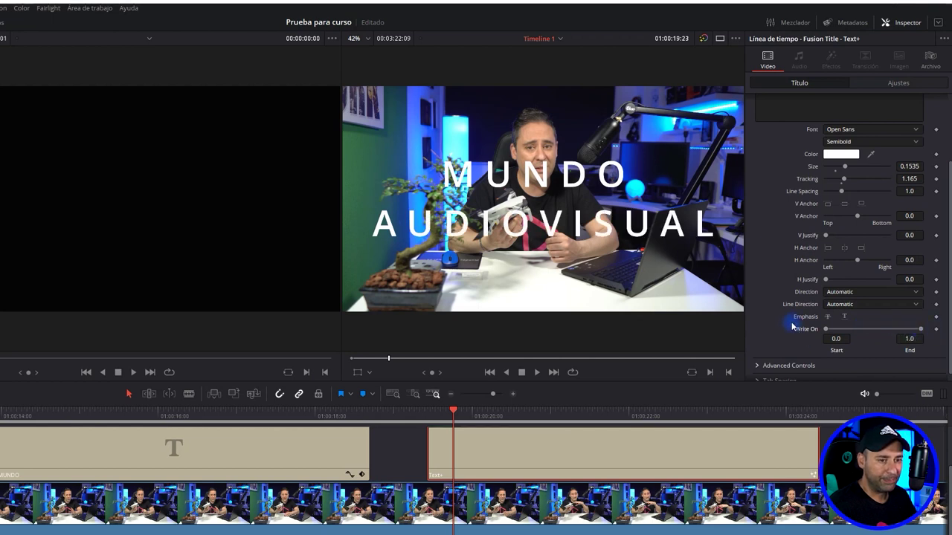
Step: Try Force Monospaced and font-defined kerning in the advanced text controls, then reset monospacing to 0
{"action": "scroll", "coordinate": [776, 345], "scroll_direction": "down", "scroll_amount": 3}
{"action": "left_click", "coordinate": [777, 293]}
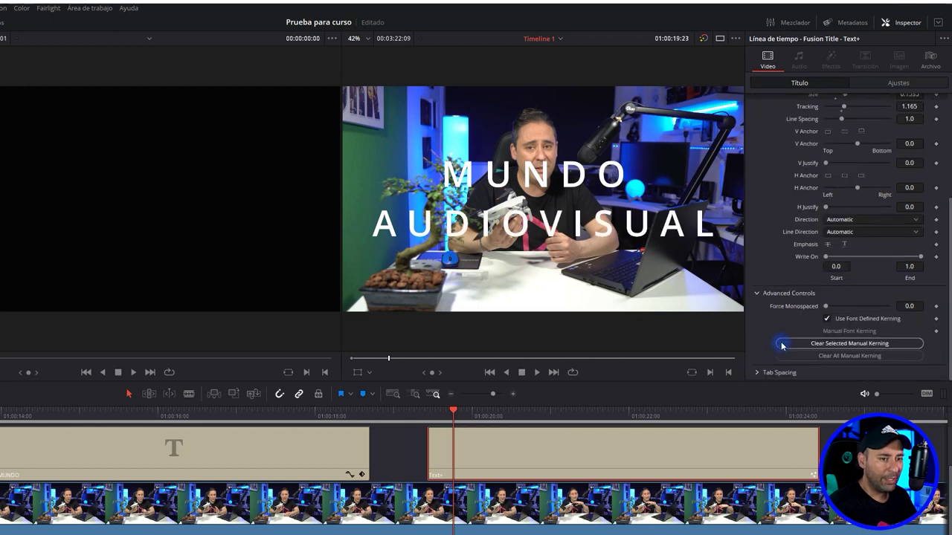
{"action": "mouse_move", "coordinate": [823, 306]}
{"action": "left_mouse_down"}
{"action": "mouse_move", "coordinate": [885, 302]}
{"action": "mouse_move", "coordinate": [820, 312]}
{"action": "mouse_move", "coordinate": [862, 310]}
{"action": "left_mouse_up"}
{"action": "left_click", "coordinate": [832, 320]}
{"action": "left_click", "coordinate": [827, 319]}
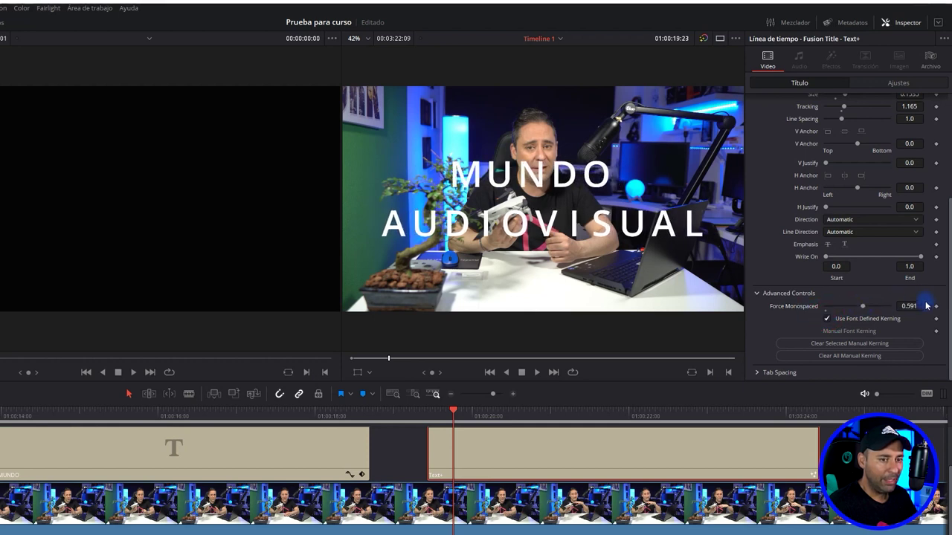
{"action": "double_click", "coordinate": [846, 306]}
Step: Check the tab spacing options, keeping tab 1, and bring up the Layout settings
{"action": "left_click", "coordinate": [759, 373]}
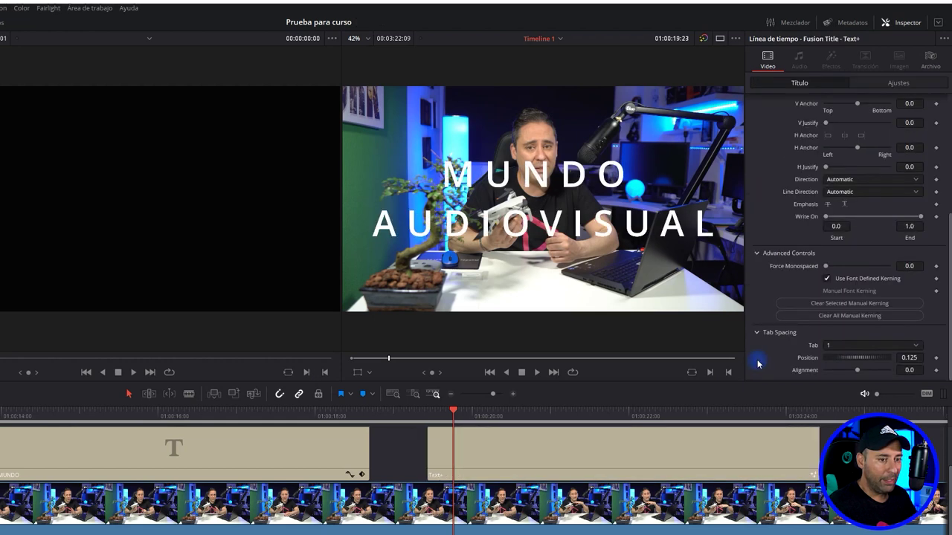
{"action": "left_click", "coordinate": [873, 346]}
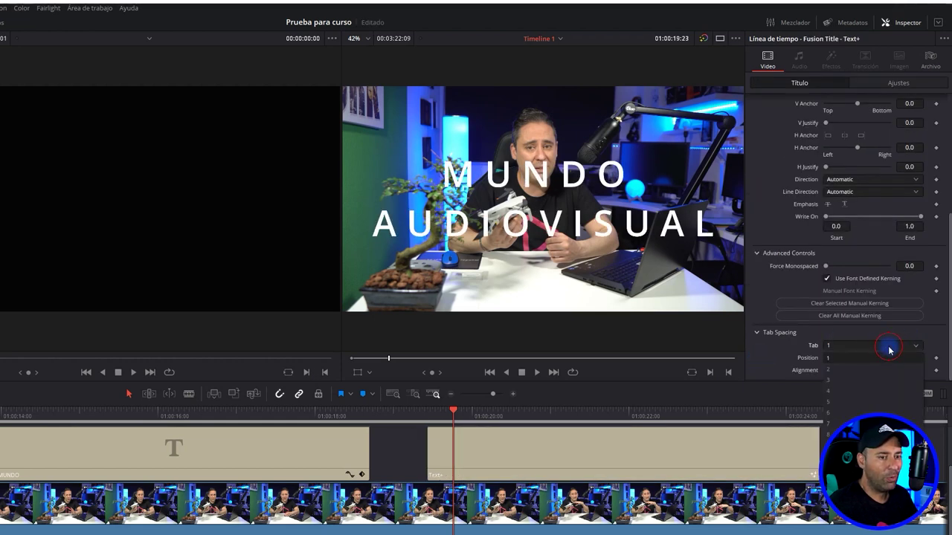
{"action": "left_click", "coordinate": [830, 336]}
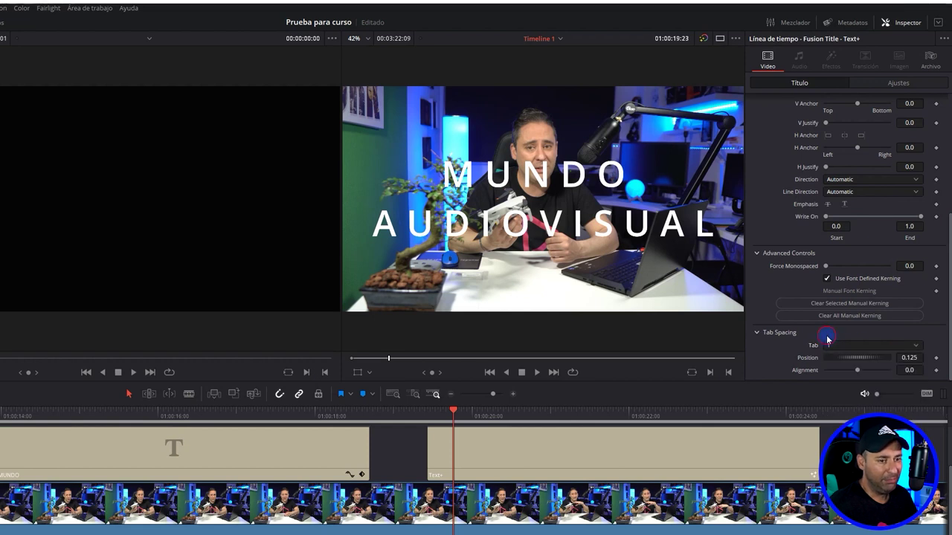
{"action": "scroll", "coordinate": [776, 206], "scroll_direction": "up", "scroll_amount": 3}
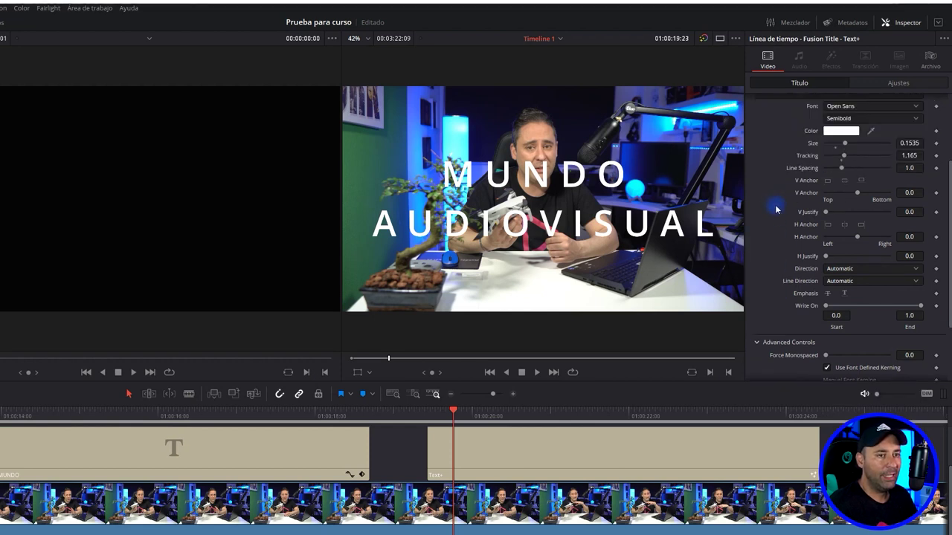
{"action": "scroll", "coordinate": [778, 206], "scroll_direction": "up", "scroll_amount": 2}
{"action": "left_click", "coordinate": [804, 117]}
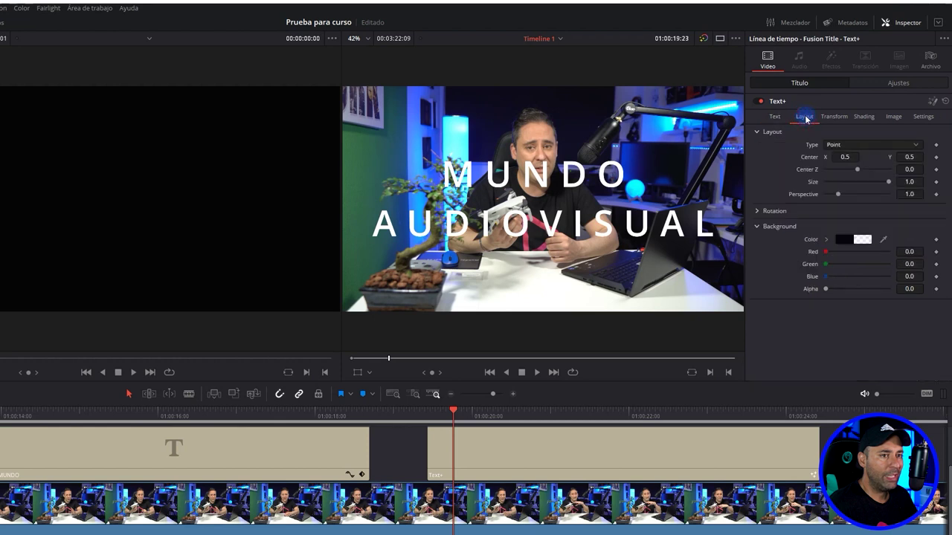
Step: Lay the title out along a circle and push it back to Center Z 0.63
{"action": "left_click", "coordinate": [898, 146]}
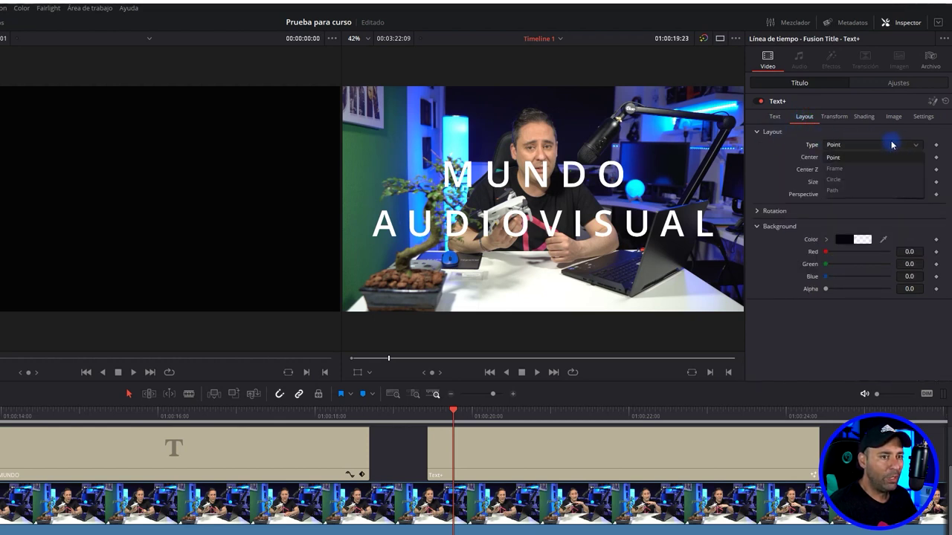
{"action": "left_click", "coordinate": [838, 183]}
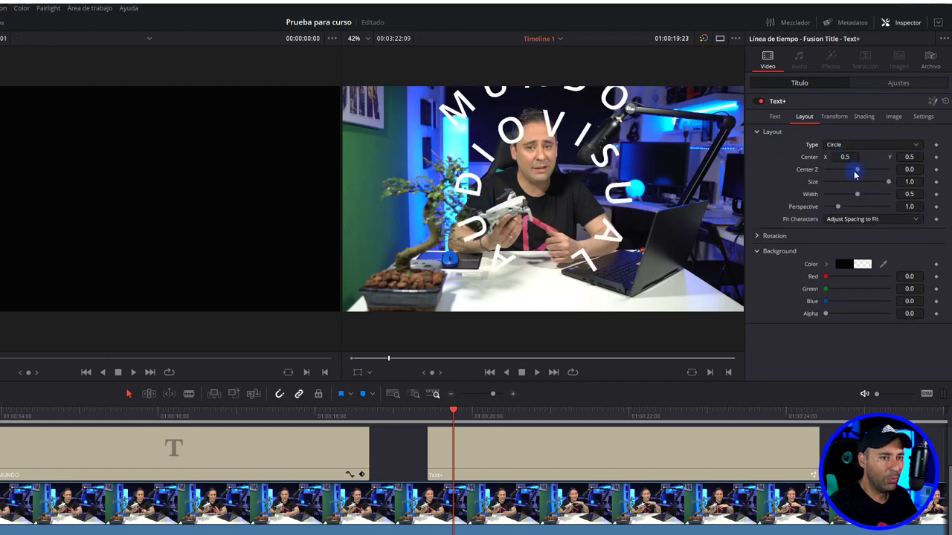
{"action": "left_click_drag", "start_coordinate": [855, 174], "coordinate": [890, 191]}
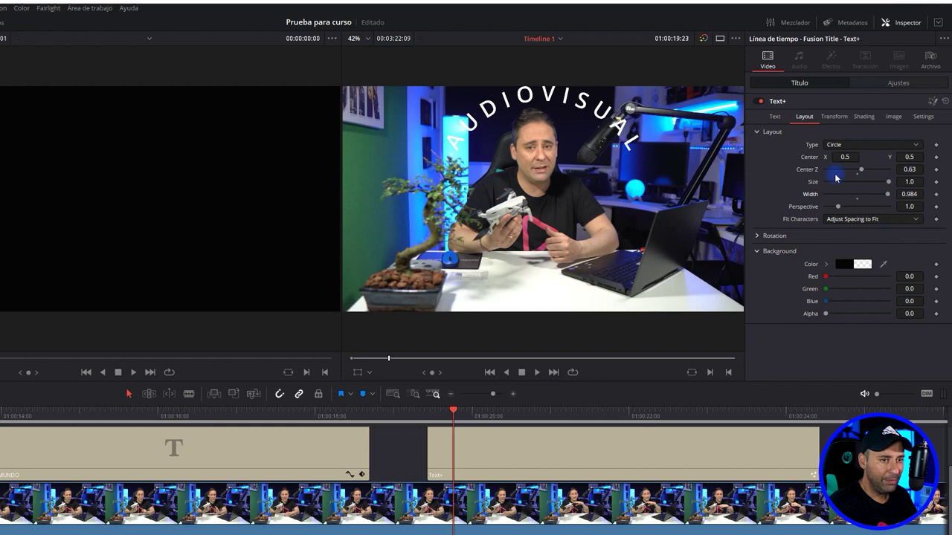
Step: Set Center Y 0.043, Perspective 1.102, and Fit Characters to Adjust Horizontal Size to Fit
{"action": "left_click", "coordinate": [905, 154]}
{"action": "type", "text": "33"}
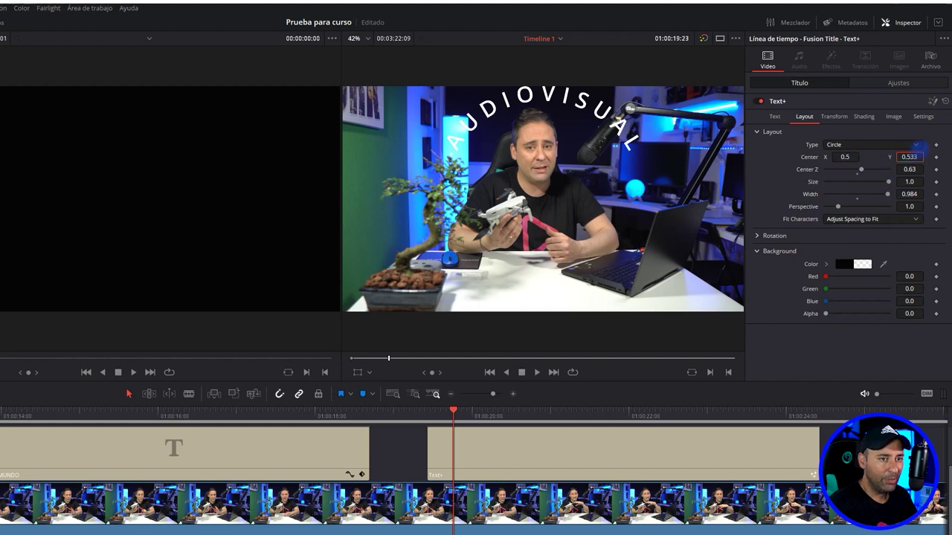
{"action": "left_click_drag", "start_coordinate": [905, 155], "coordinate": [878, 156]}
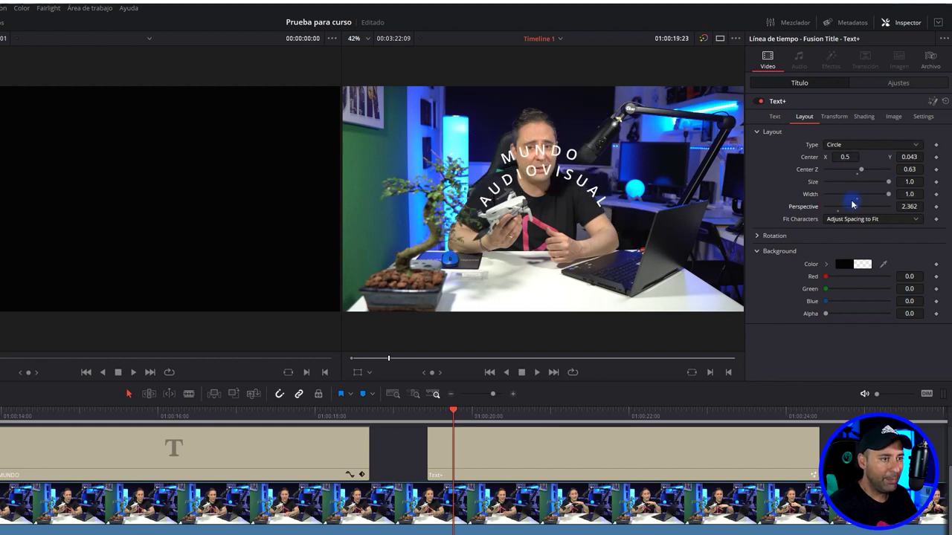
{"action": "left_click_drag", "start_coordinate": [849, 206], "coordinate": [837, 201]}
{"action": "left_click", "coordinate": [871, 219]}
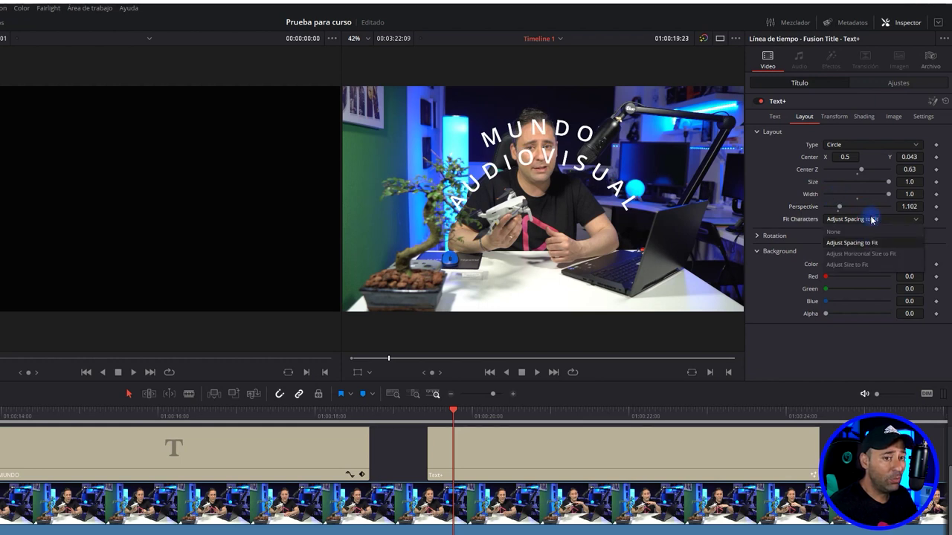
{"action": "left_click", "coordinate": [878, 254]}
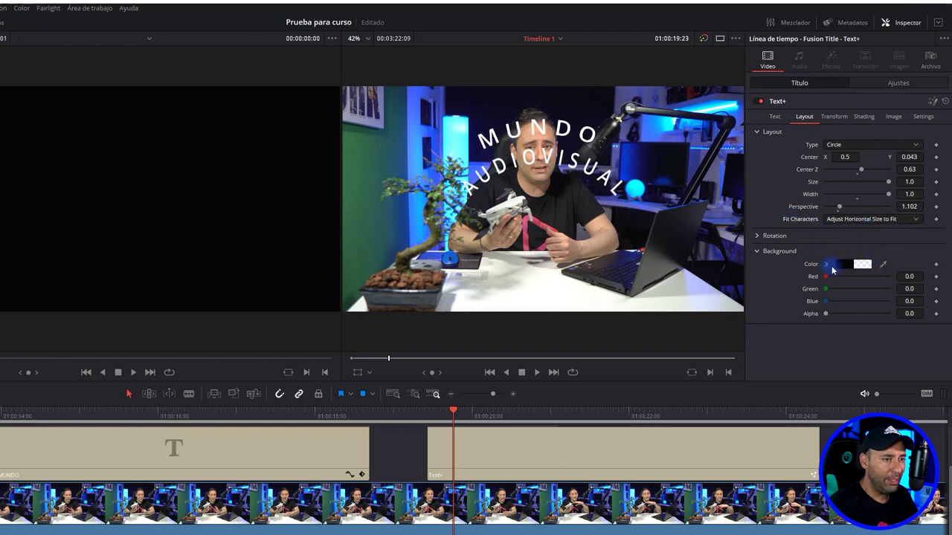
Step: Test a red tint, then pick a green layout background colour from the colour picker
{"action": "left_click_drag", "start_coordinate": [824, 276], "coordinate": [790, 264]}
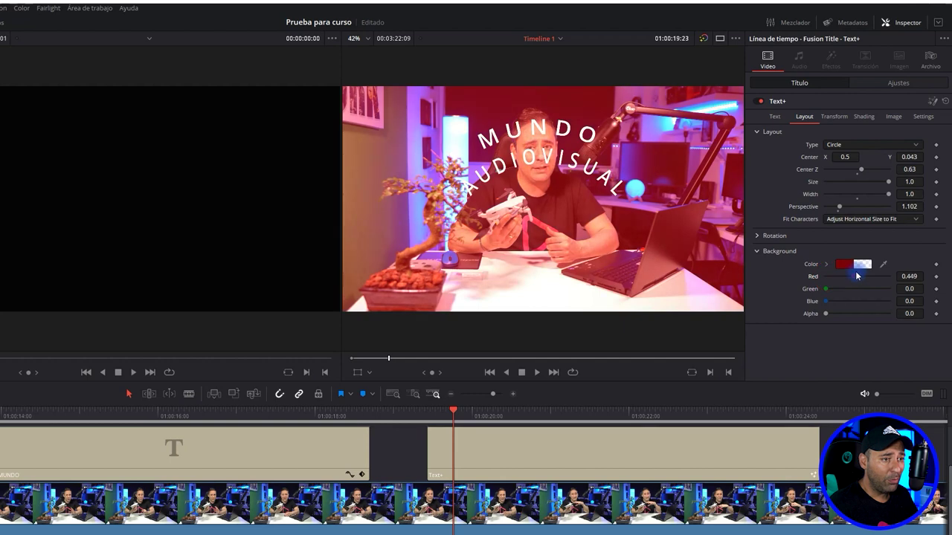
{"action": "left_click", "coordinate": [852, 264]}
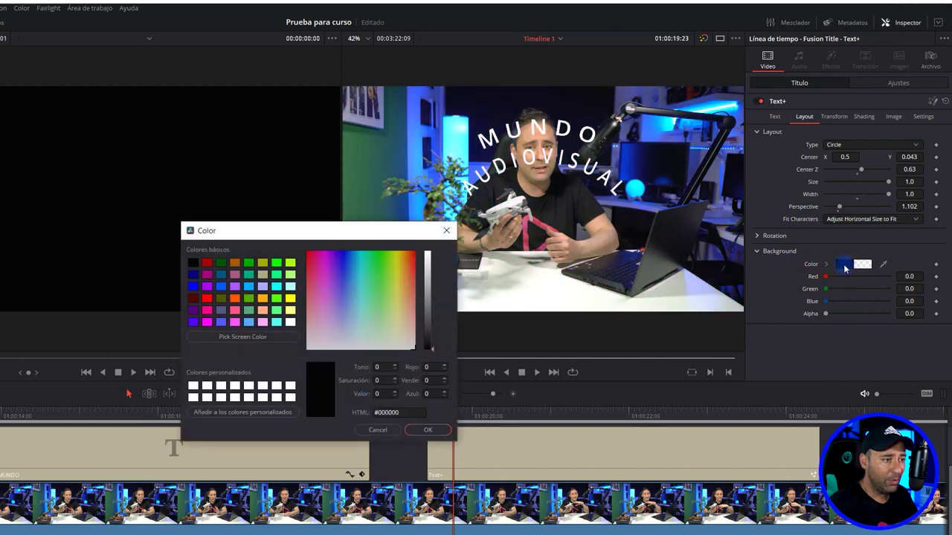
{"action": "left_click", "coordinate": [277, 275]}
{"action": "left_click", "coordinate": [427, 430]}
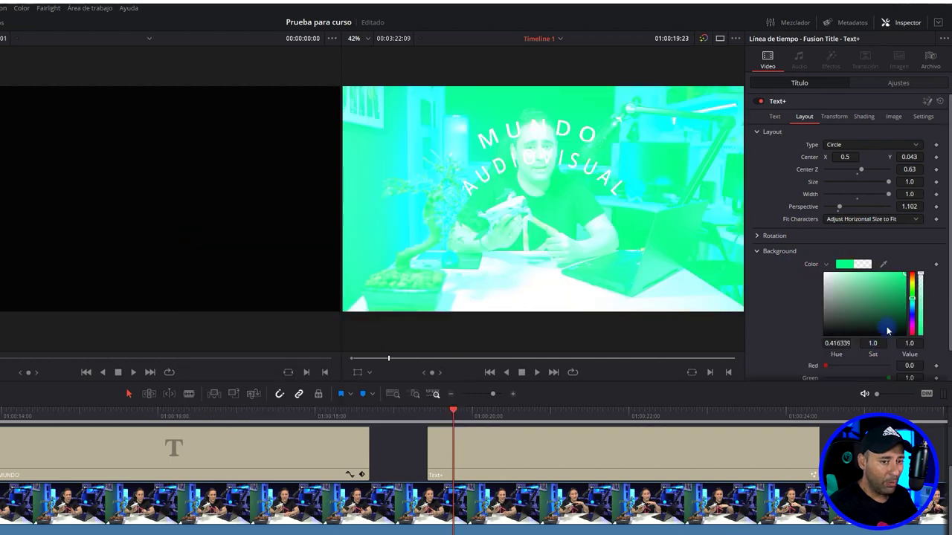
Step: Drag the background Red, Green, Blue and Alpha sliders, leaving it black at alpha 0
{"action": "scroll", "coordinate": [892, 312], "scroll_direction": "down", "scroll_amount": 1}
{"action": "left_click_drag", "start_coordinate": [888, 345], "coordinate": [783, 353]}
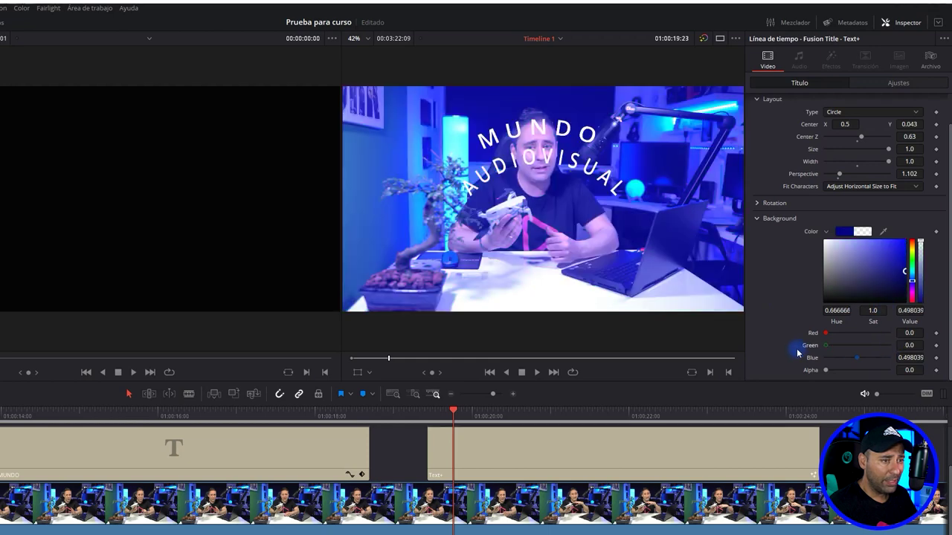
{"action": "left_click_drag", "start_coordinate": [857, 357], "coordinate": [739, 346]}
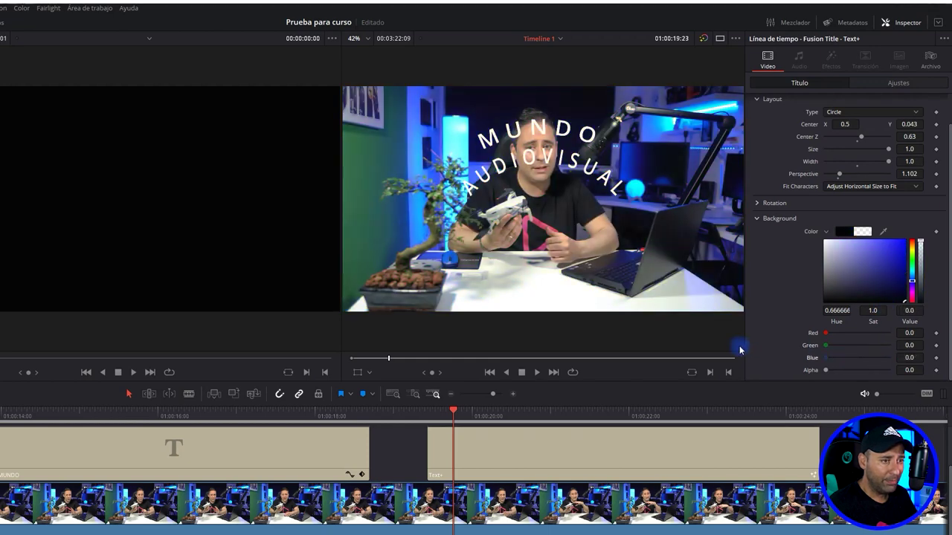
{"action": "mouse_move", "coordinate": [826, 334]}
{"action": "left_mouse_down"}
{"action": "mouse_move", "coordinate": [928, 342]}
{"action": "mouse_move", "coordinate": [749, 314]}
{"action": "left_mouse_up"}
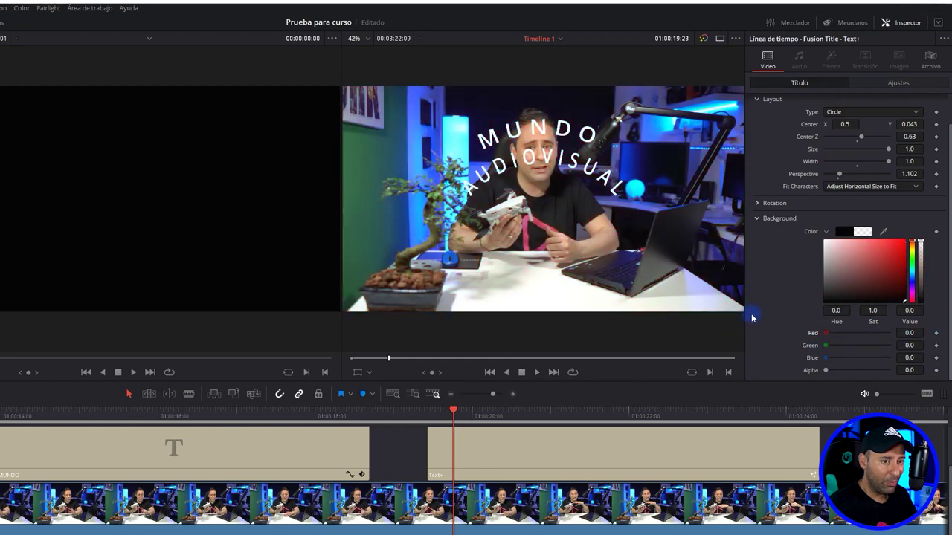
{"action": "mouse_move", "coordinate": [826, 345]}
{"action": "left_mouse_down"}
{"action": "mouse_move", "coordinate": [940, 354]}
{"action": "mouse_move", "coordinate": [764, 339]}
{"action": "left_mouse_up"}
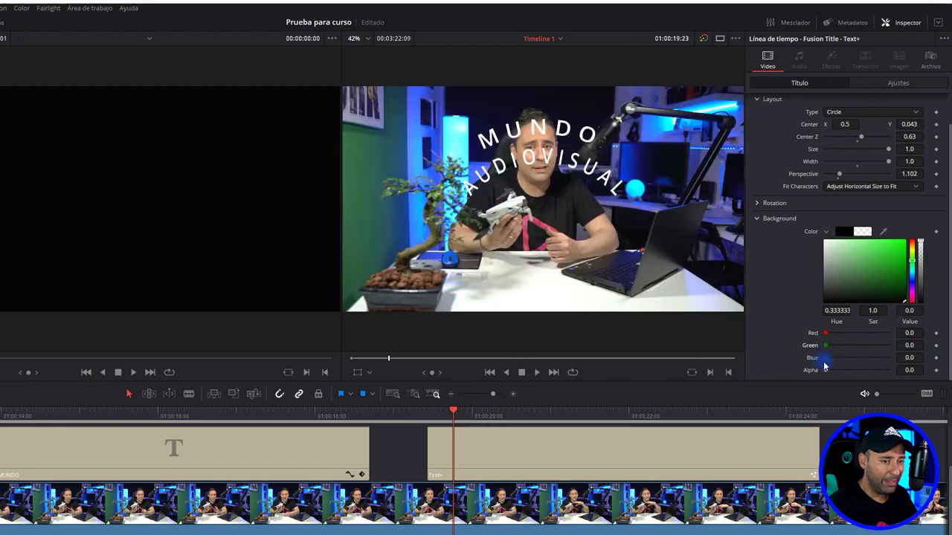
{"action": "mouse_move", "coordinate": [824, 370]}
{"action": "left_mouse_down"}
{"action": "mouse_move", "coordinate": [898, 373]}
{"action": "mouse_move", "coordinate": [769, 361]}
{"action": "left_mouse_up"}
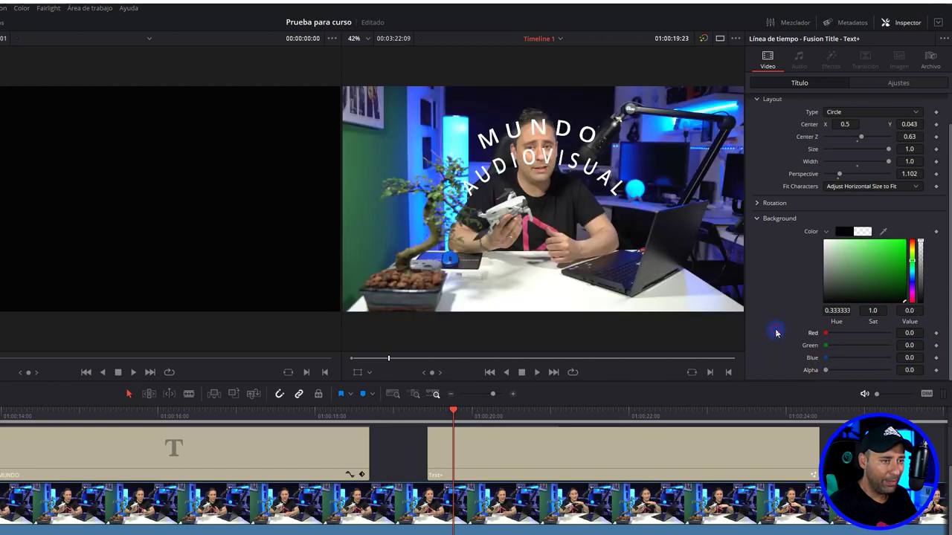
{"action": "scroll", "coordinate": [810, 186], "scroll_direction": "up", "scroll_amount": 2}
{"action": "left_click", "coordinate": [823, 117]}
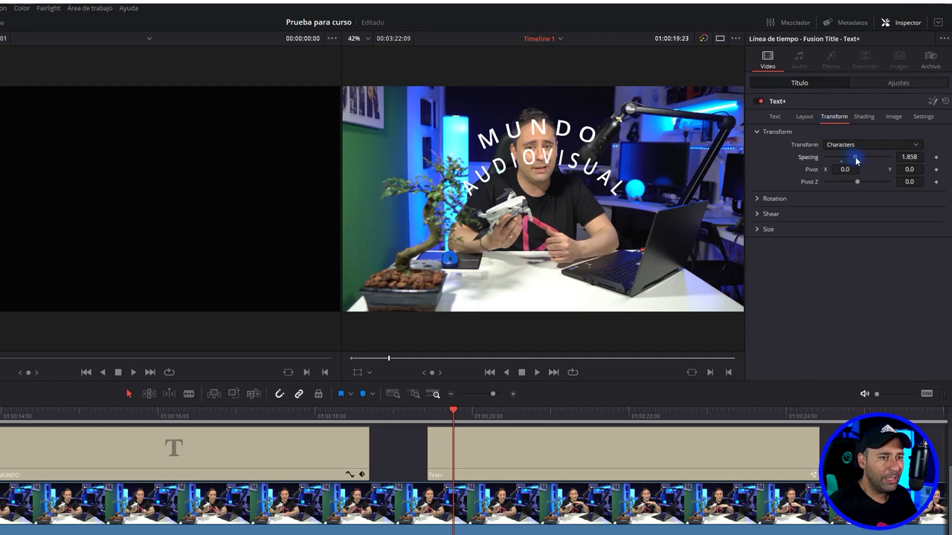
Step: Compare Characters, Words and Lines spacing, finishing on Characters with spacing 1.26
{"action": "left_click_drag", "start_coordinate": [856, 161], "coordinate": [849, 152]}
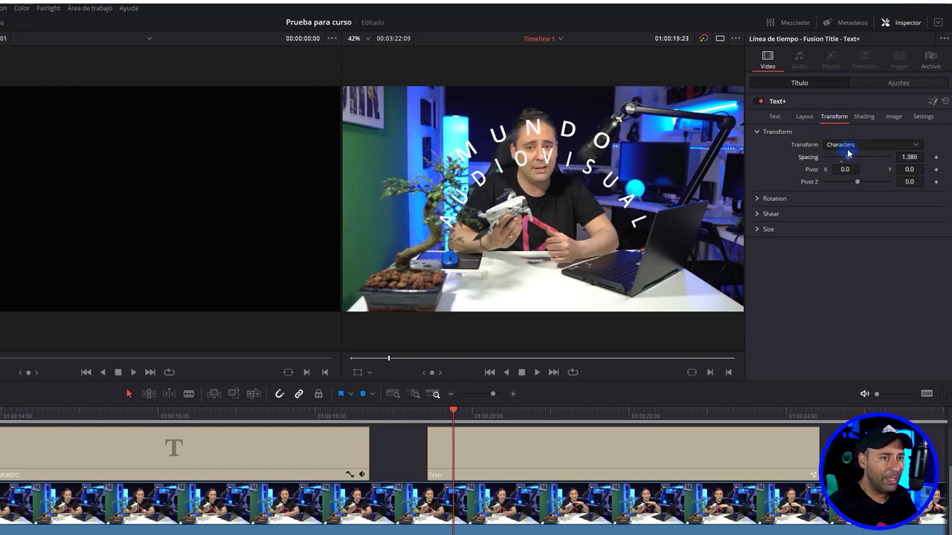
{"action": "left_click", "coordinate": [848, 145]}
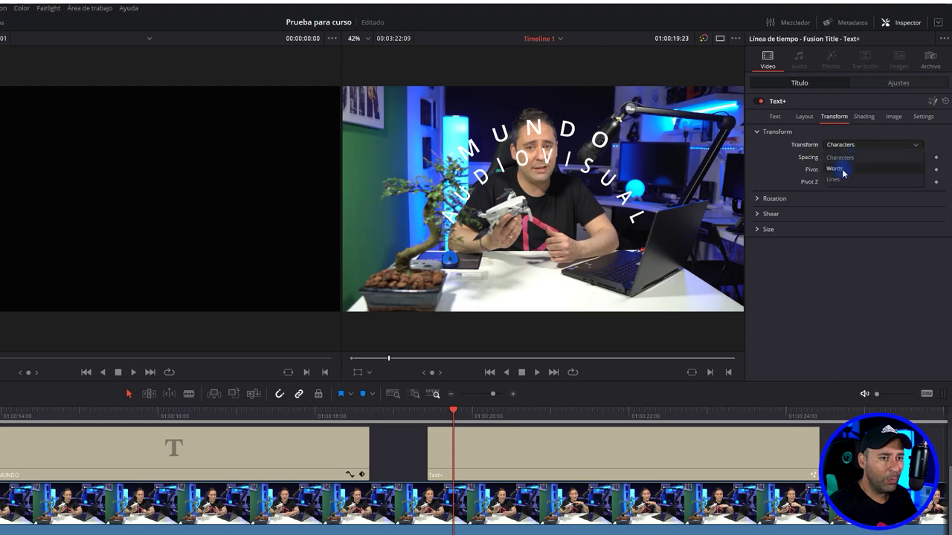
{"action": "left_click", "coordinate": [843, 171]}
{"action": "left_click_drag", "start_coordinate": [844, 161], "coordinate": [849, 157]}
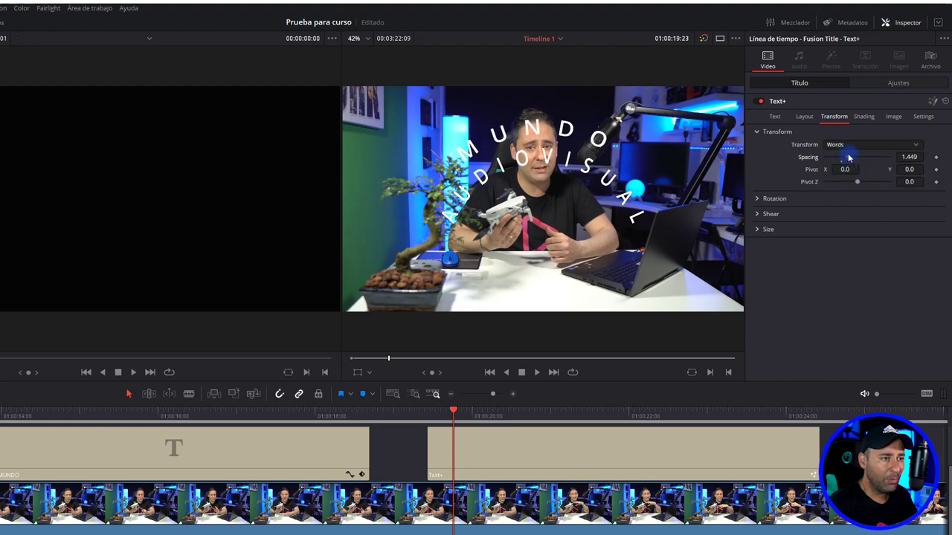
{"action": "left_click", "coordinate": [837, 145]}
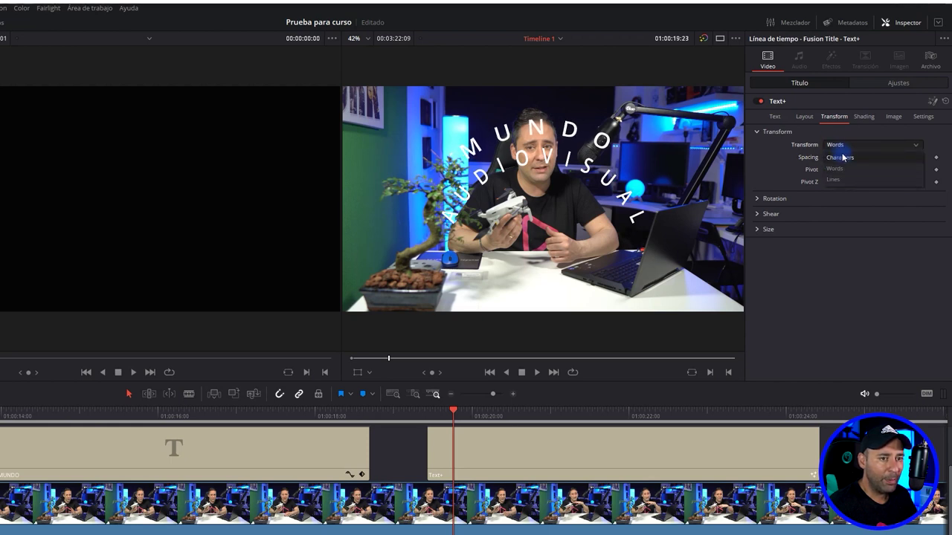
{"action": "left_click", "coordinate": [845, 169]}
{"action": "left_click", "coordinate": [844, 170]}
{"action": "left_click_drag", "start_coordinate": [844, 156], "coordinate": [843, 157]}
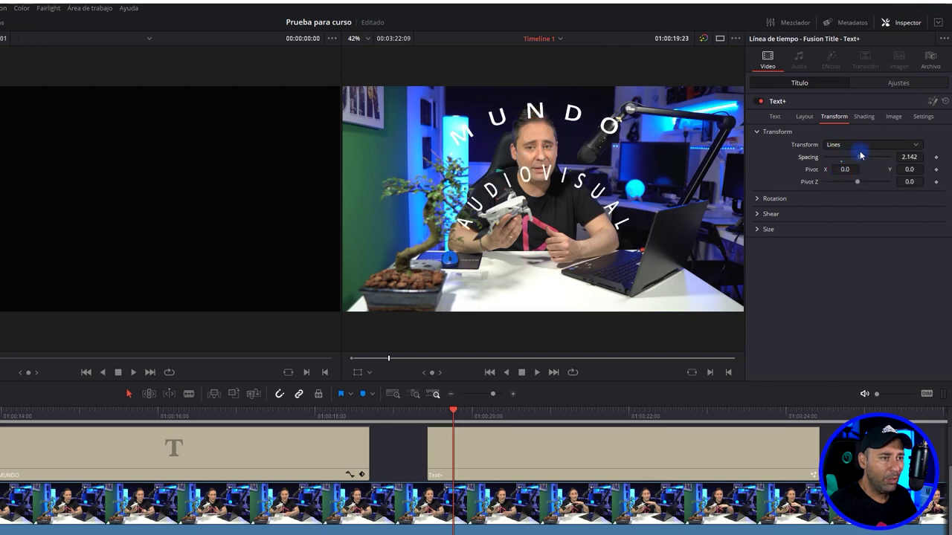
{"action": "left_click", "coordinate": [849, 147]}
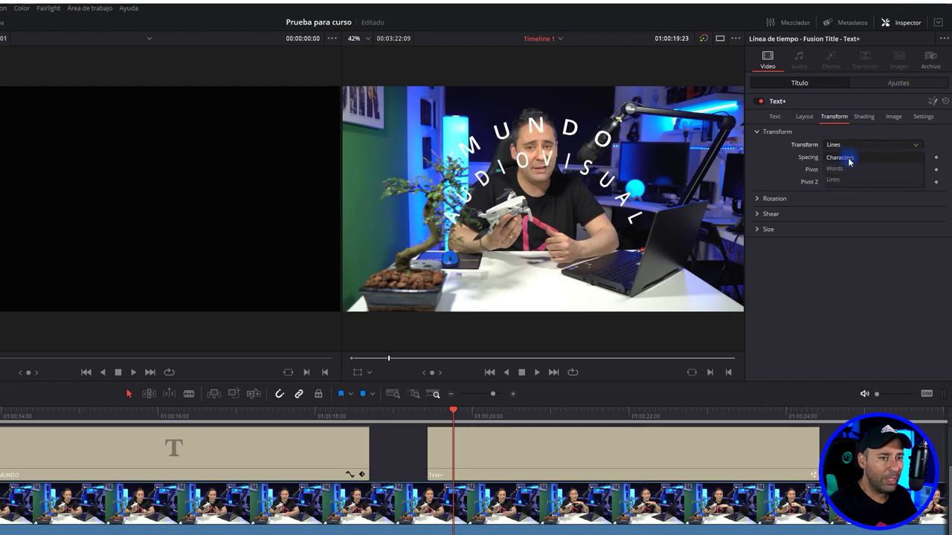
{"action": "left_click_drag", "start_coordinate": [849, 159], "coordinate": [873, 181]}
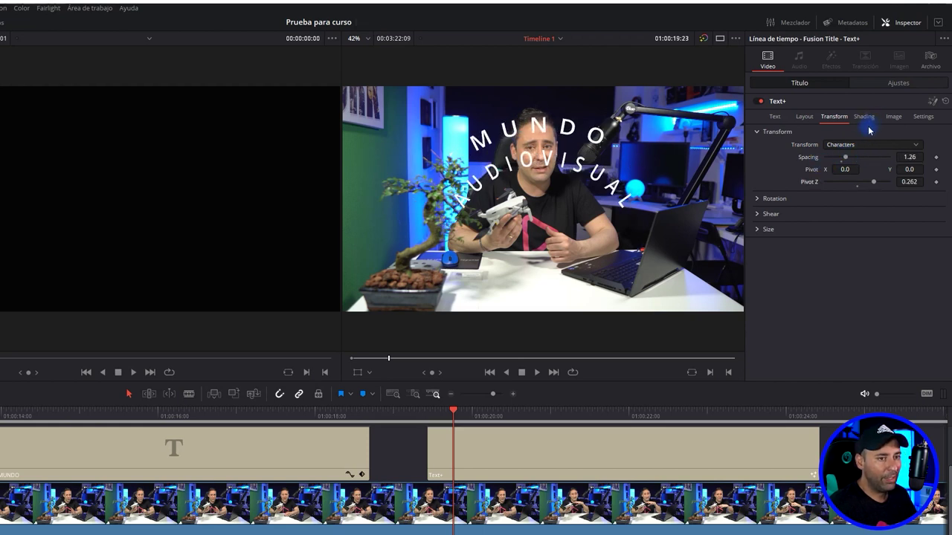
Step: Test X, Y and Z rotation on the circular title, then reset Z rotation to 0
{"action": "left_click", "coordinate": [758, 199]}
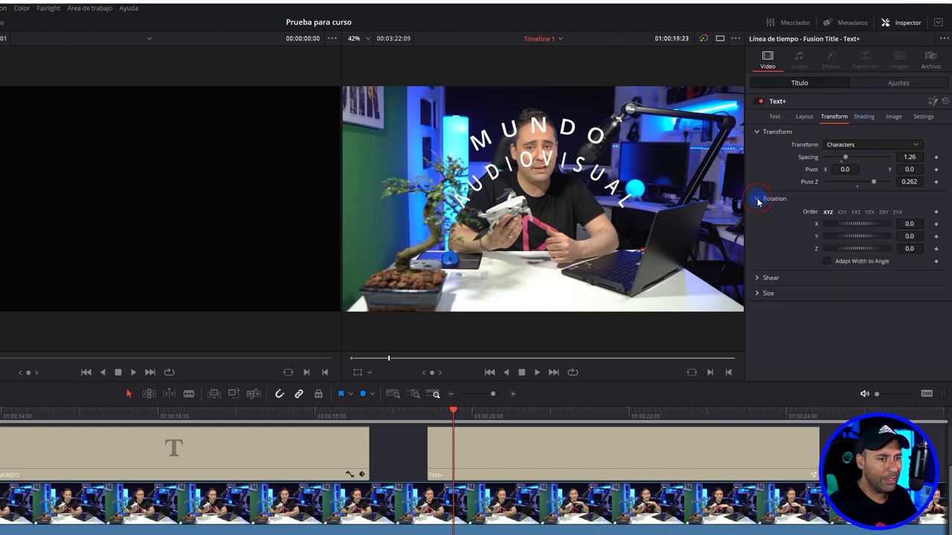
{"action": "left_click_drag", "start_coordinate": [851, 224], "coordinate": [867, 224]}
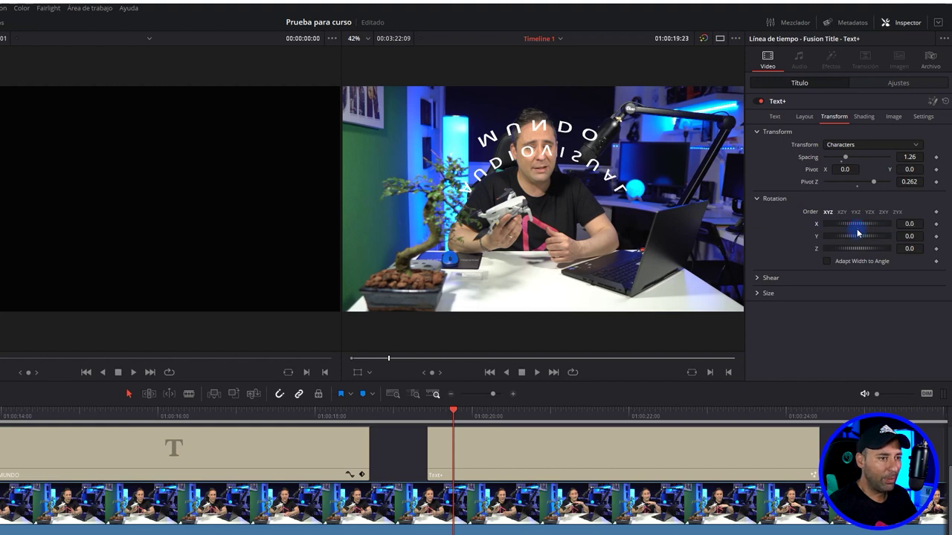
{"action": "left_click_drag", "start_coordinate": [852, 236], "coordinate": [849, 236]}
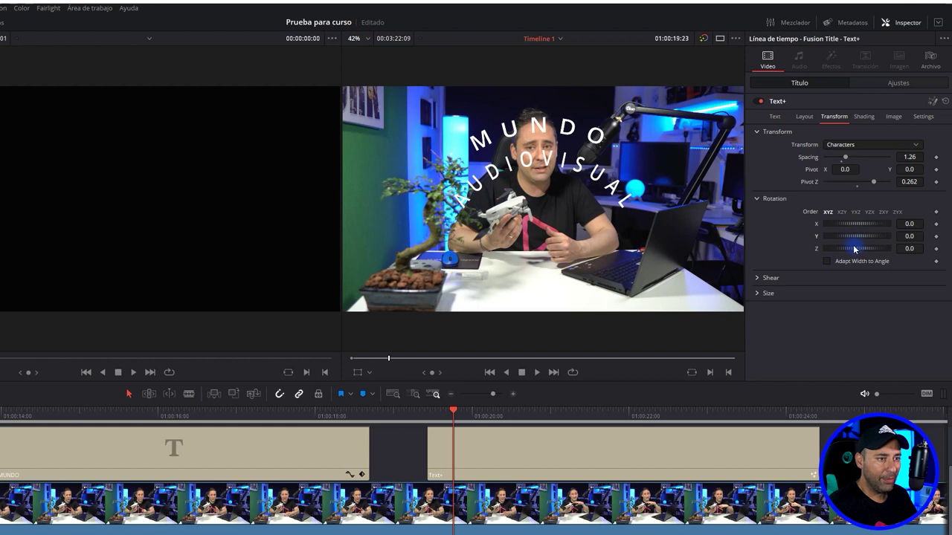
{"action": "mouse_move", "coordinate": [855, 249]}
{"action": "left_mouse_down"}
{"action": "mouse_move", "coordinate": [846, 235]}
{"action": "mouse_move", "coordinate": [859, 239]}
{"action": "left_mouse_up"}
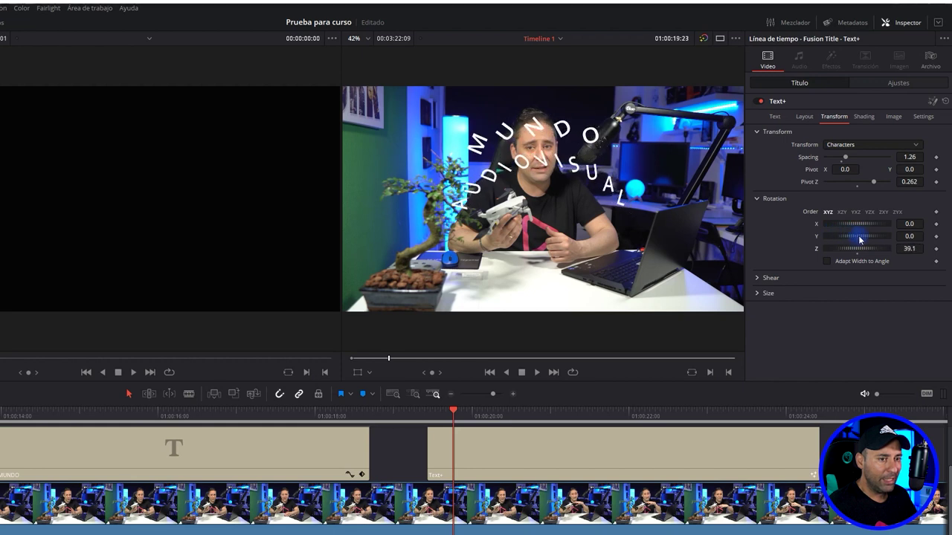
{"action": "double_click", "coordinate": [858, 256]}
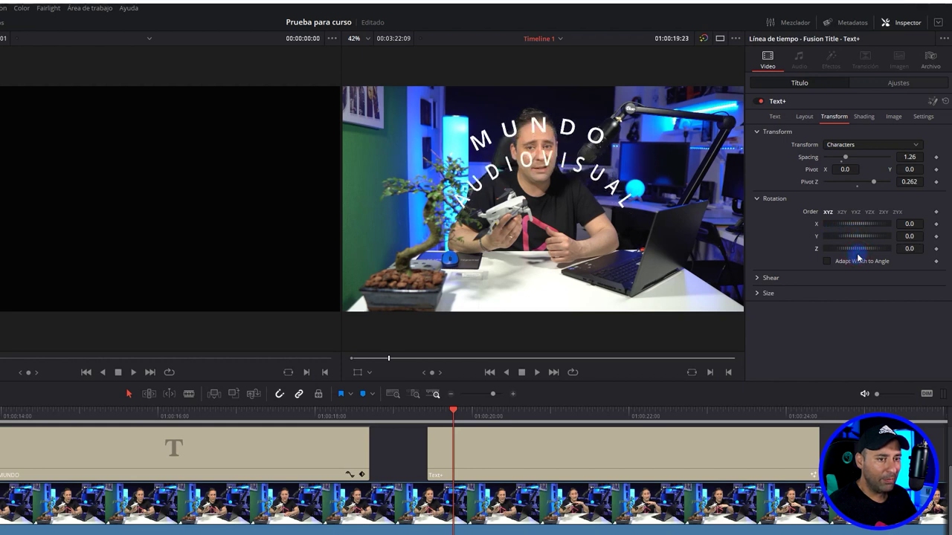
Step: Test word and line rotation, reset it to 0, keep Lines, and set Shear X to -0.11
{"action": "left_click", "coordinate": [852, 146]}
{"action": "left_click", "coordinate": [844, 158]}
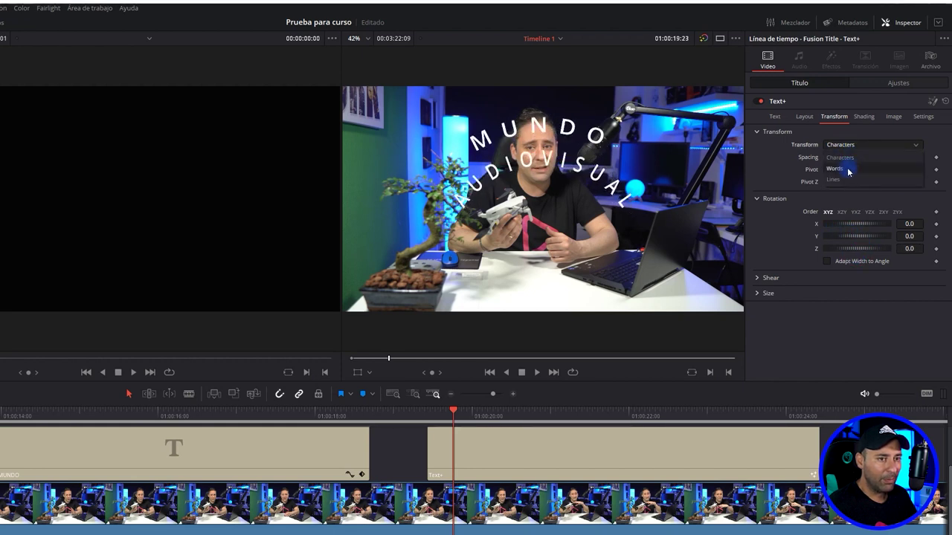
{"action": "left_click_drag", "start_coordinate": [850, 248], "coordinate": [855, 248]}
{"action": "double_click", "coordinate": [855, 248]}
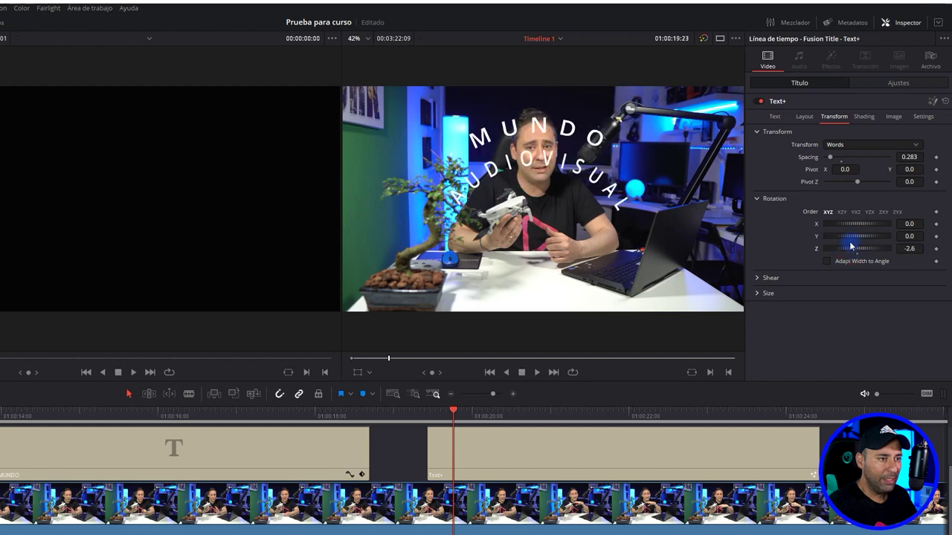
{"action": "key", "text": "Down"}
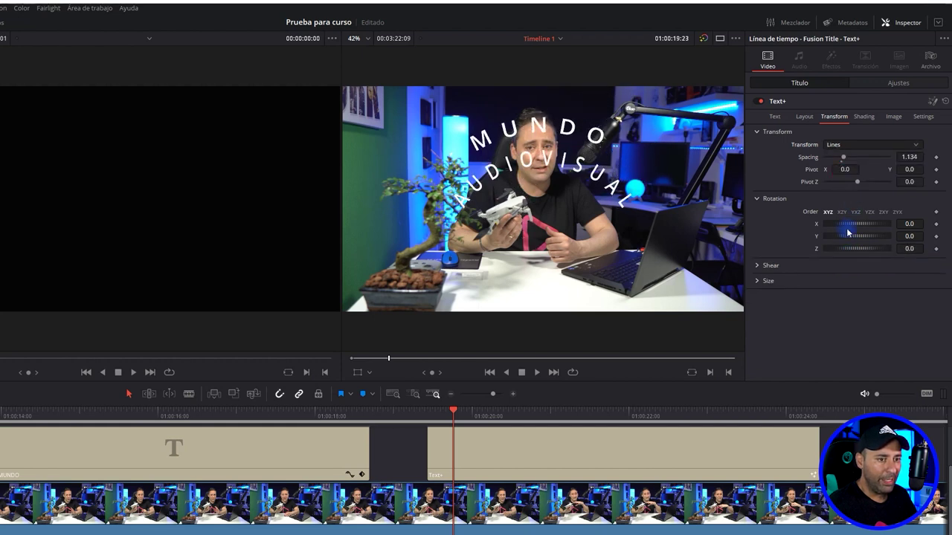
{"action": "left_click_drag", "start_coordinate": [842, 248], "coordinate": [850, 249]}
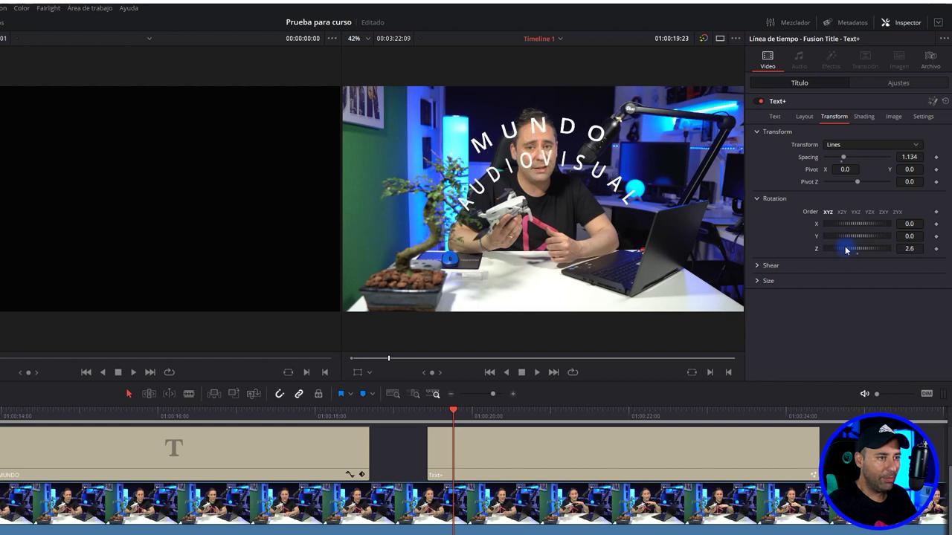
{"action": "double_click", "coordinate": [845, 249]}
{"action": "left_click", "coordinate": [756, 265]}
{"action": "mouse_move", "coordinate": [891, 276]}
{"action": "left_mouse_down"}
{"action": "mouse_move", "coordinate": [848, 250]}
{"action": "mouse_move", "coordinate": [854, 269]}
{"action": "left_mouse_up"}
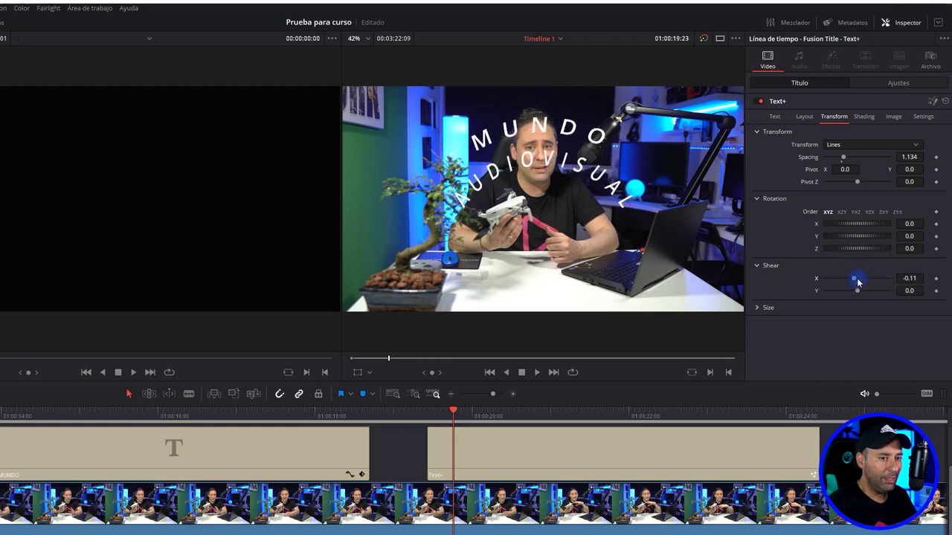
Step: Reset shear to 0 and set Size X to 1.417 and Size Y to 1.732
{"action": "mouse_move", "coordinate": [855, 280]}
{"action": "left_mouse_down"}
{"action": "mouse_move", "coordinate": [844, 281]}
{"action": "mouse_move", "coordinate": [858, 277]}
{"action": "left_mouse_up"}
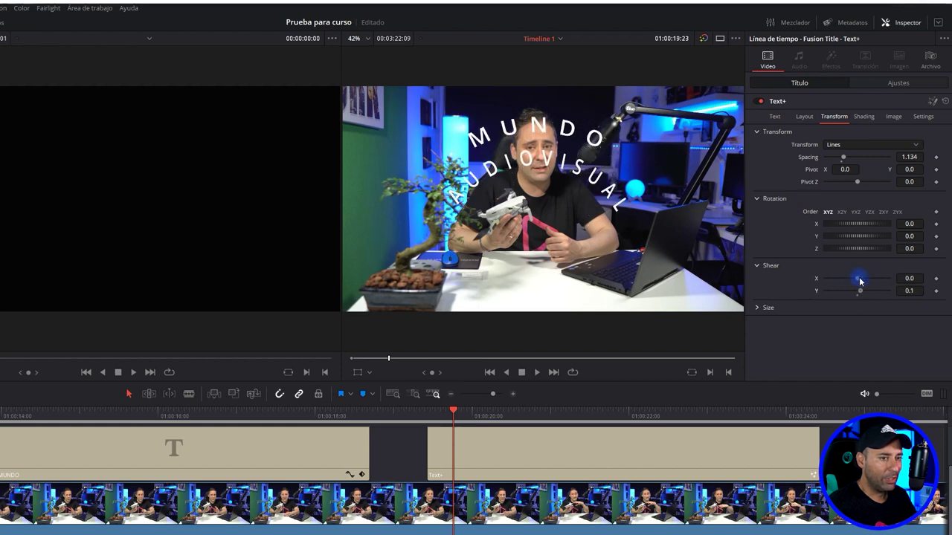
{"action": "left_click", "coordinate": [757, 307]}
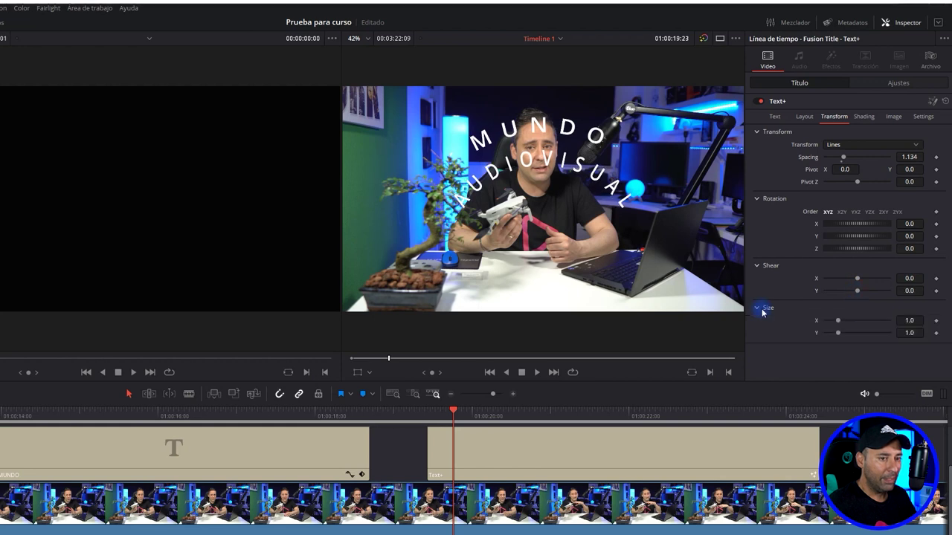
{"action": "mouse_move", "coordinate": [841, 320]}
{"action": "left_mouse_down"}
{"action": "mouse_move", "coordinate": [853, 318]}
{"action": "mouse_move", "coordinate": [843, 320]}
{"action": "mouse_move", "coordinate": [847, 332]}
{"action": "left_mouse_up"}
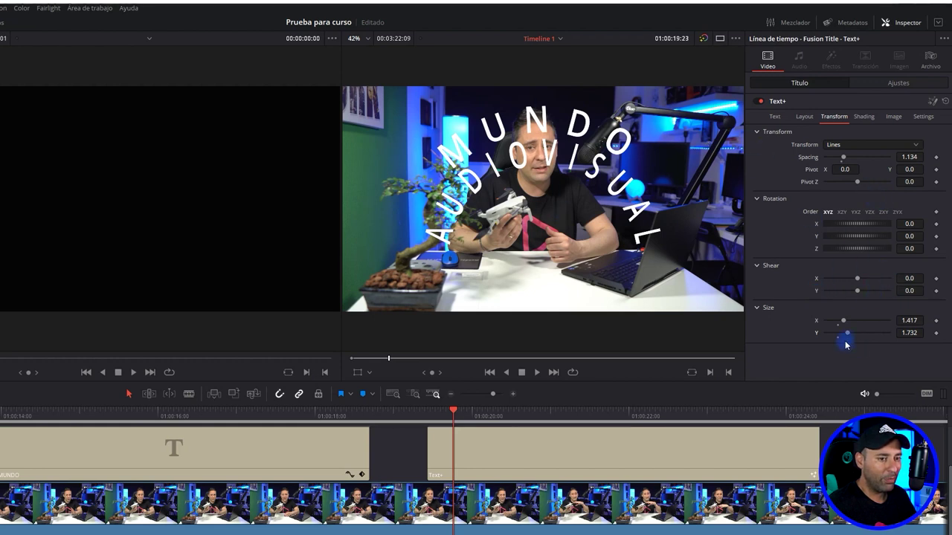
{"action": "left_click_drag", "start_coordinate": [845, 334], "coordinate": [838, 334]}
Step: Switch the layout Type to Point and raise Position Y to place the title near the top
{"action": "left_click", "coordinate": [803, 118]}
{"action": "left_click", "coordinate": [854, 143]}
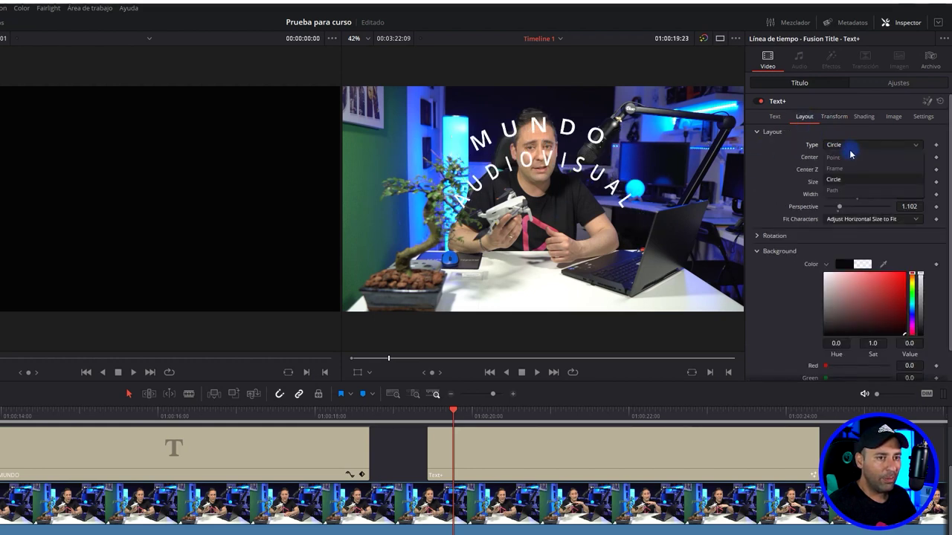
{"action": "left_click", "coordinate": [843, 157]}
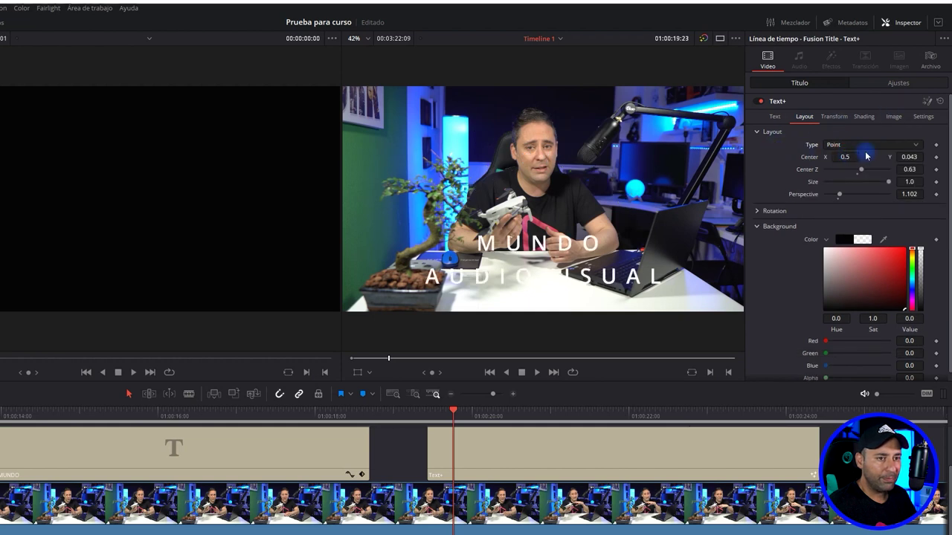
{"action": "left_click", "coordinate": [834, 116]}
{"action": "left_click", "coordinate": [899, 82]}
{"action": "left_click_drag", "start_coordinate": [914, 128], "coordinate": [891, 129]}
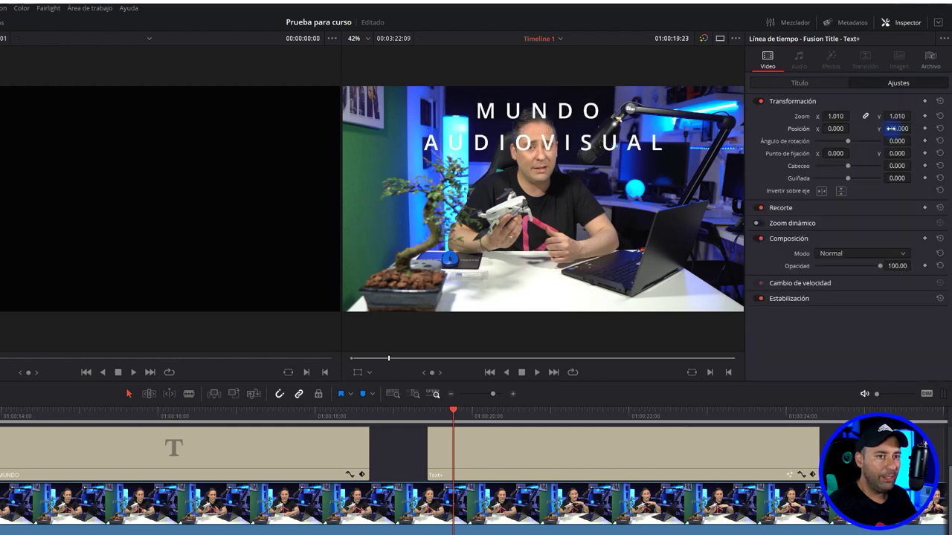
Step: Test shear and horizontal size on the straight title, leaving shear 0 and size 1.0
{"action": "left_click", "coordinate": [797, 83]}
{"action": "mouse_move", "coordinate": [856, 278]}
{"action": "left_mouse_down"}
{"action": "mouse_move", "coordinate": [848, 275]}
{"action": "mouse_move", "coordinate": [857, 287]}
{"action": "left_mouse_up"}
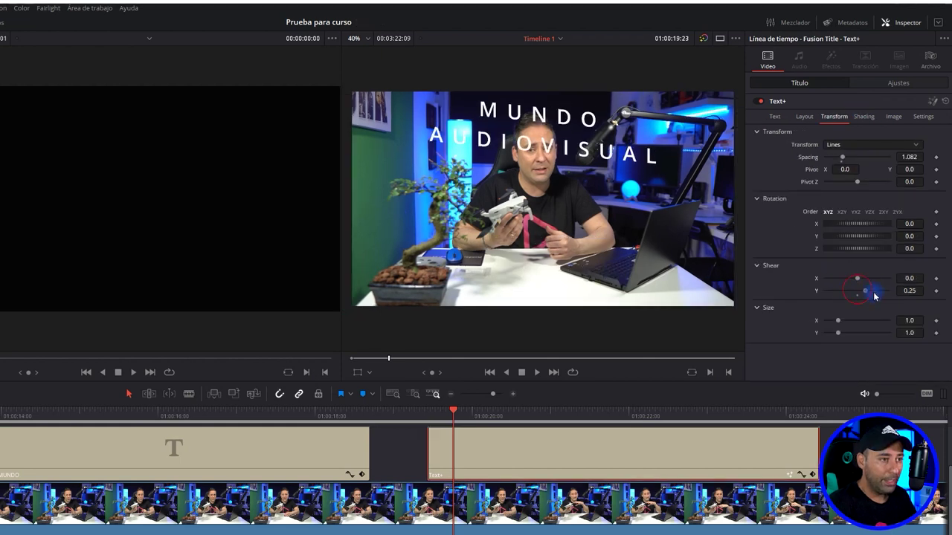
{"action": "mouse_move", "coordinate": [838, 320]}
{"action": "left_mouse_down"}
{"action": "mouse_move", "coordinate": [848, 332]}
{"action": "mouse_move", "coordinate": [838, 332]}
{"action": "left_mouse_up"}
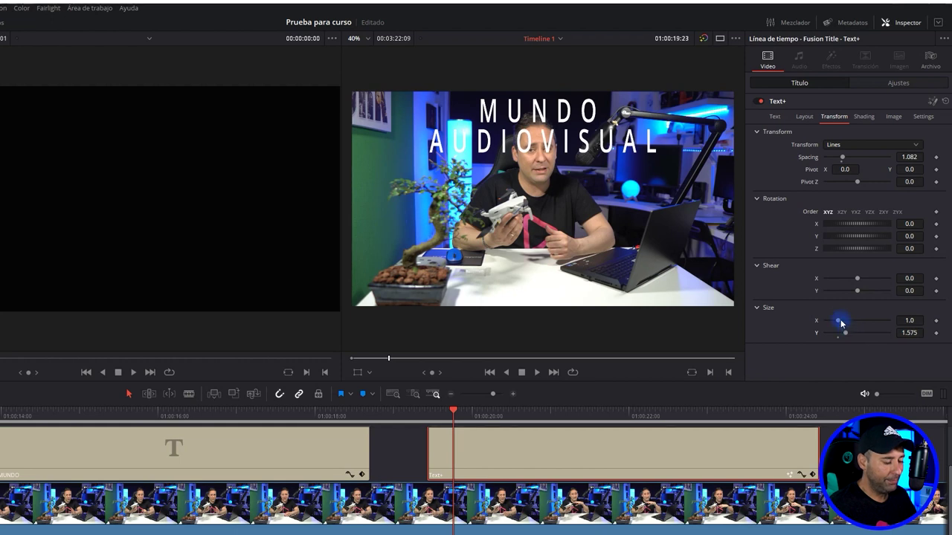
Step: Try each Shading appearance mode on the title letters and keep Outline
{"action": "left_click", "coordinate": [862, 118]}
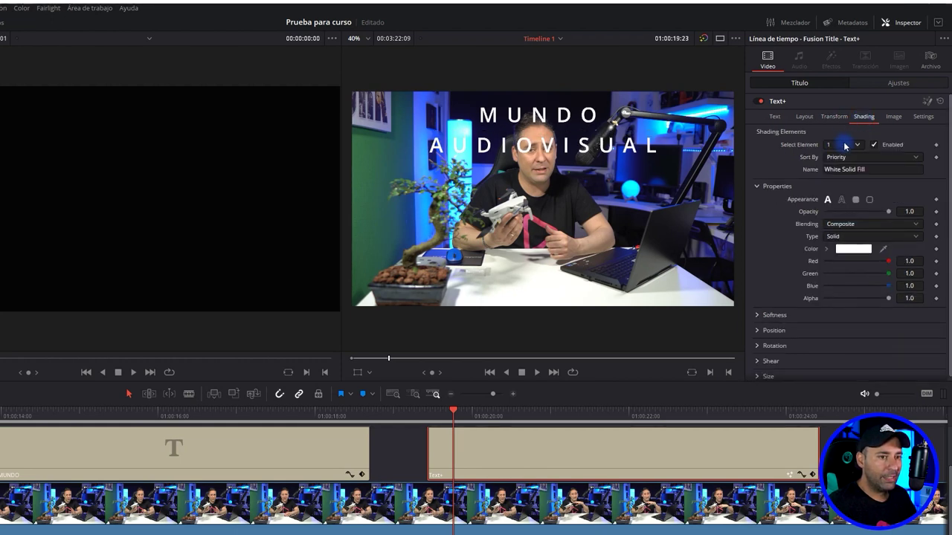
{"action": "left_click", "coordinate": [848, 145]}
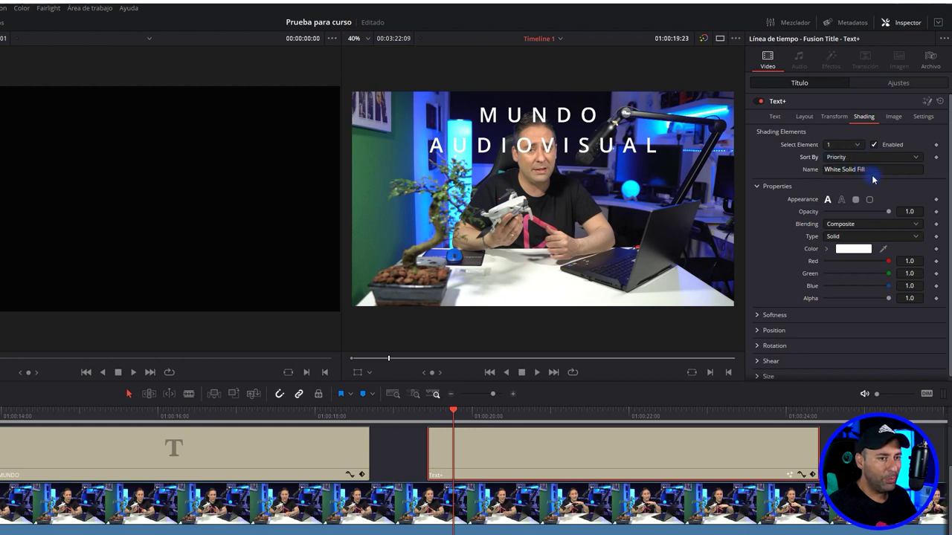
{"action": "left_click", "coordinate": [827, 200]}
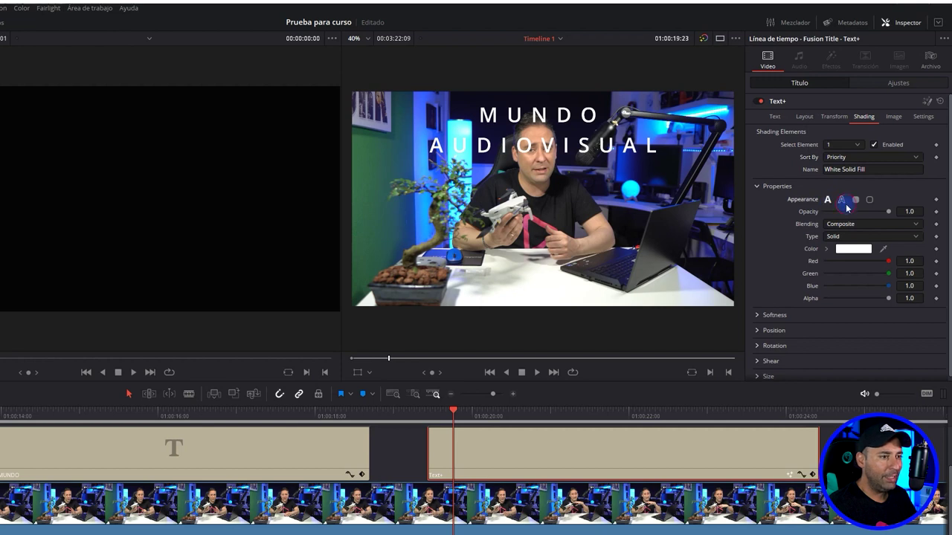
{"action": "left_click", "coordinate": [843, 202]}
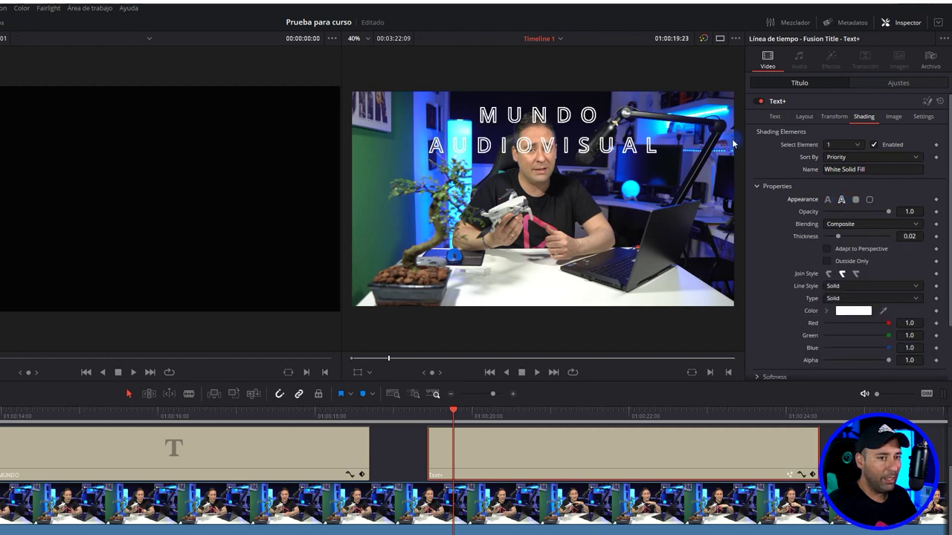
{"action": "left_click", "coordinate": [855, 200]}
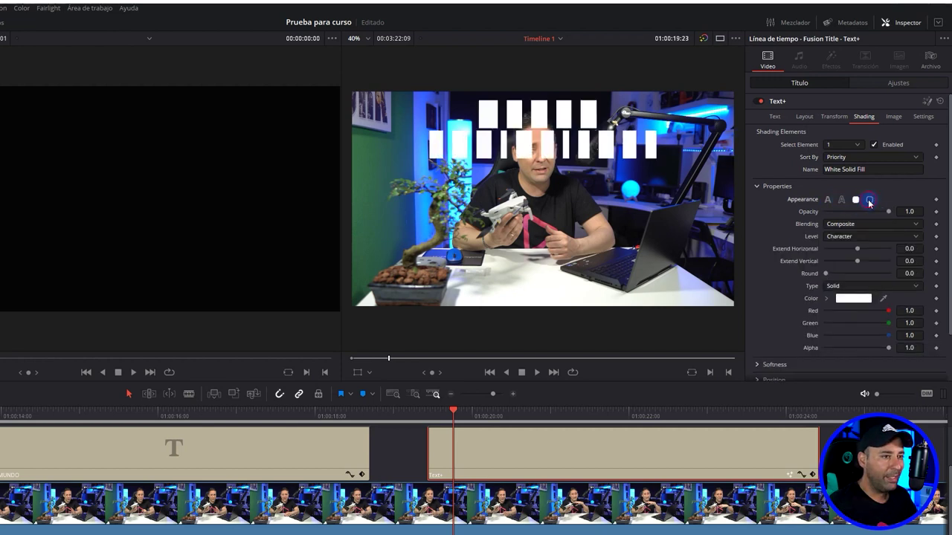
{"action": "left_click", "coordinate": [869, 201]}
{"action": "left_click", "coordinate": [830, 201]}
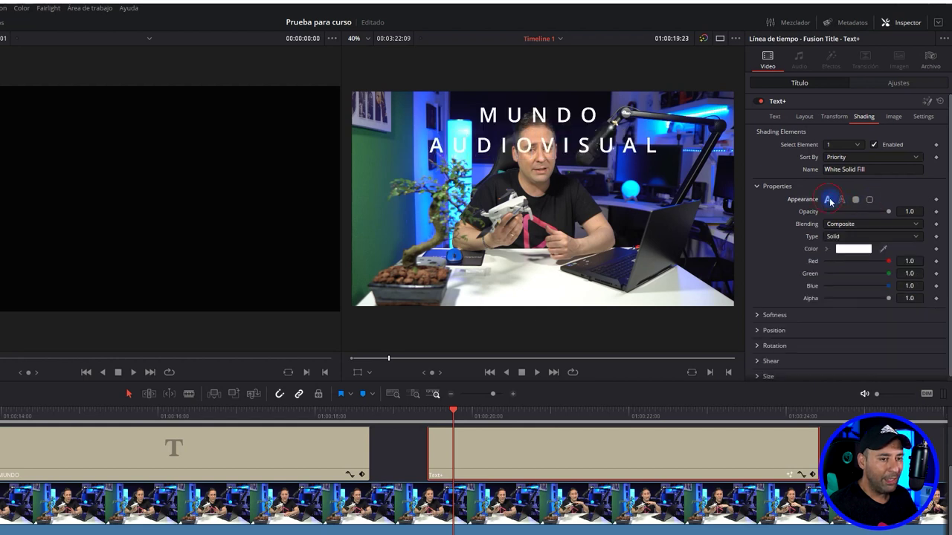
{"action": "left_click", "coordinate": [841, 201]}
{"action": "left_click", "coordinate": [827, 201]}
{"action": "left_click", "coordinate": [840, 201]}
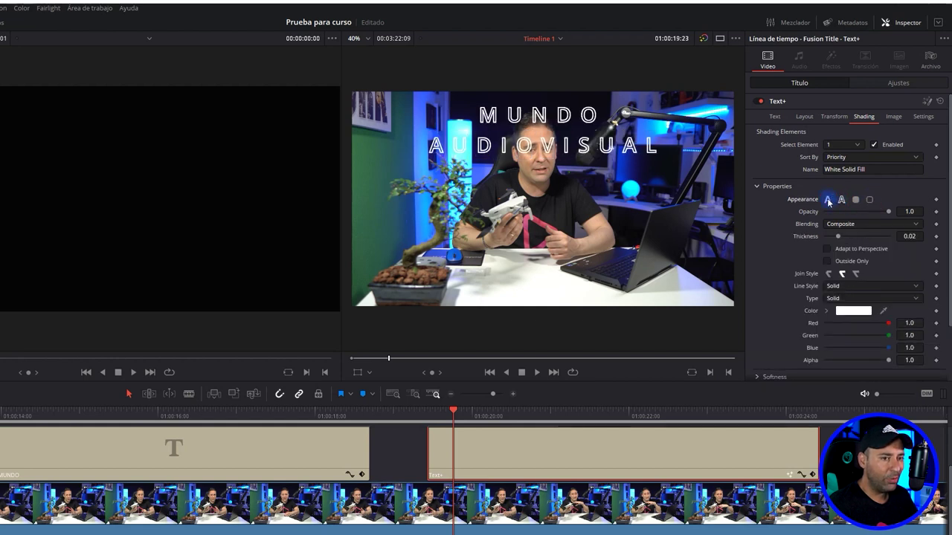
Step: Test fainter opacity and Transparent blending, return to Composite, and thin the outline to 0.011
{"action": "mouse_move", "coordinate": [896, 215]}
{"action": "left_mouse_down"}
{"action": "mouse_move", "coordinate": [860, 209]}
{"action": "mouse_move", "coordinate": [921, 217]}
{"action": "left_mouse_up"}
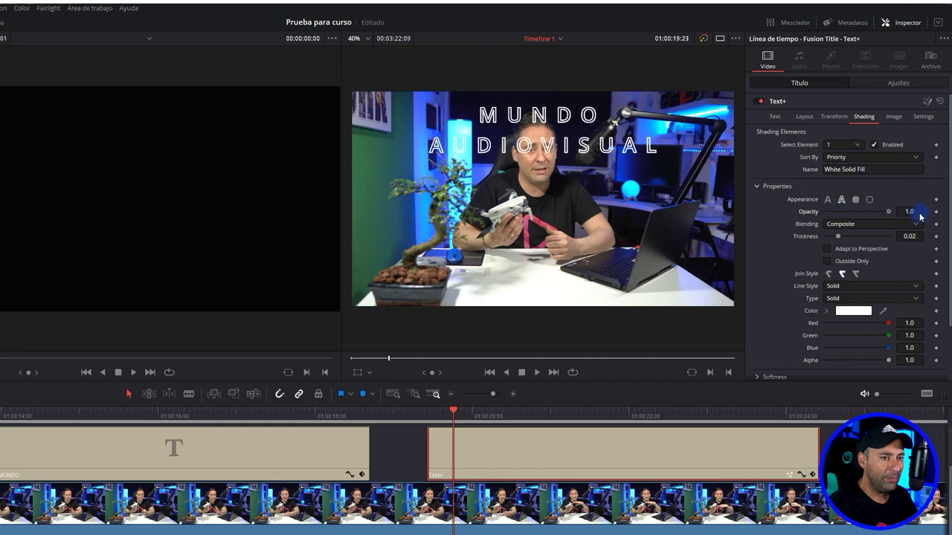
{"action": "left_click", "coordinate": [867, 225]}
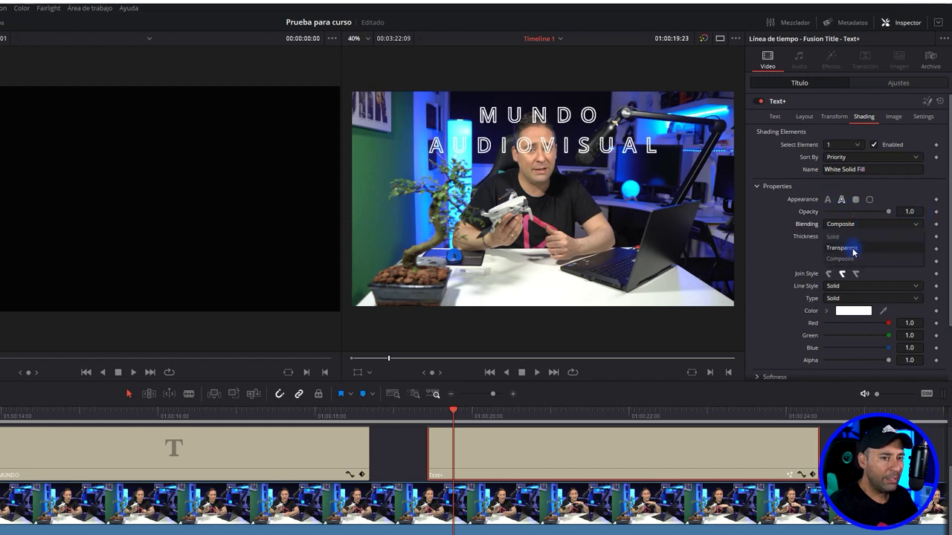
{"action": "left_click", "coordinate": [852, 248]}
{"action": "left_click", "coordinate": [860, 225]}
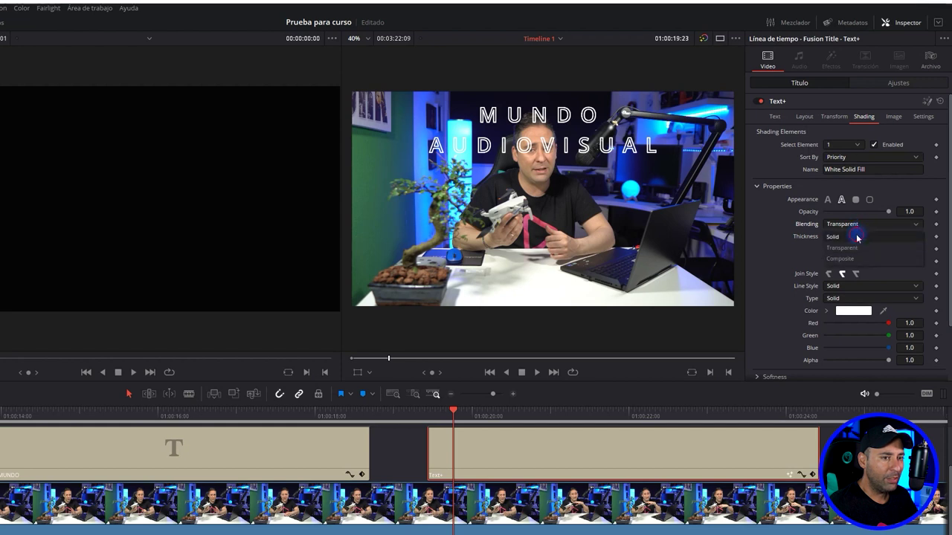
{"action": "left_click", "coordinate": [842, 258]}
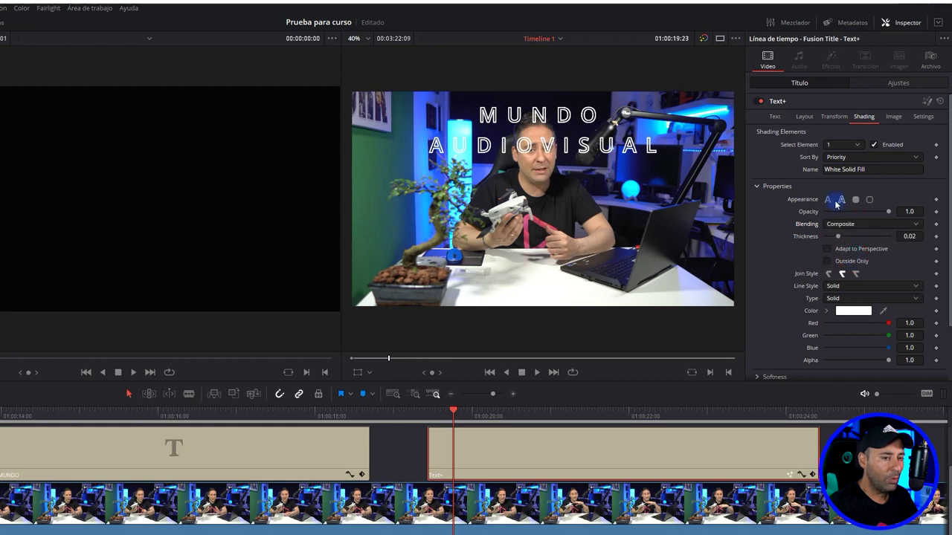
{"action": "left_click_drag", "start_coordinate": [838, 236], "coordinate": [838, 237]}
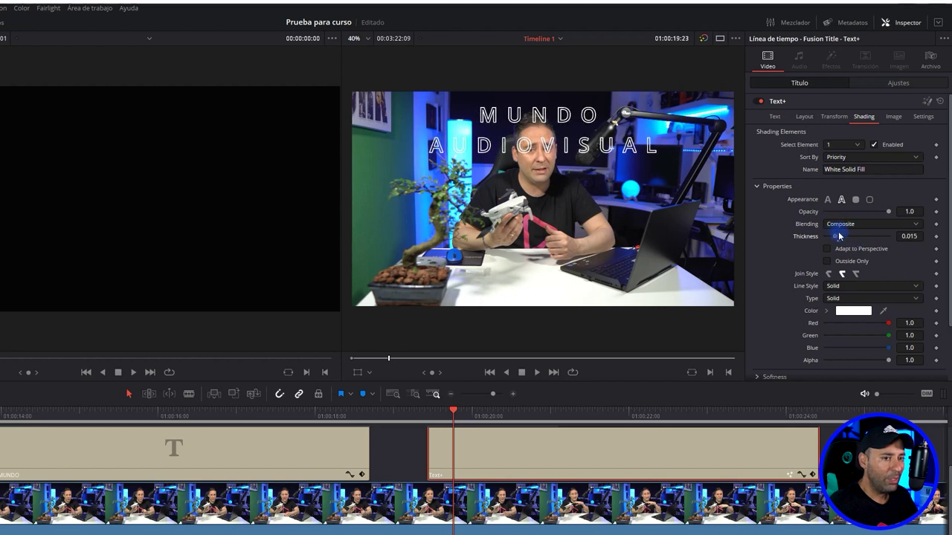
{"action": "left_click_drag", "start_coordinate": [839, 236], "coordinate": [825, 239]}
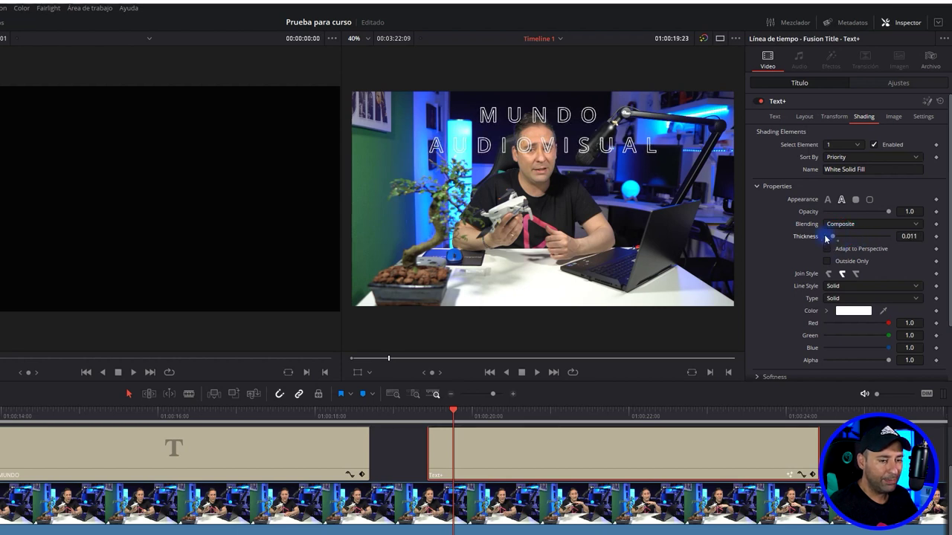
{"action": "scroll", "coordinate": [759, 310], "scroll_direction": "down", "scroll_amount": 3}
{"action": "left_click", "coordinate": [757, 327]}
{"action": "left_click", "coordinate": [756, 330]}
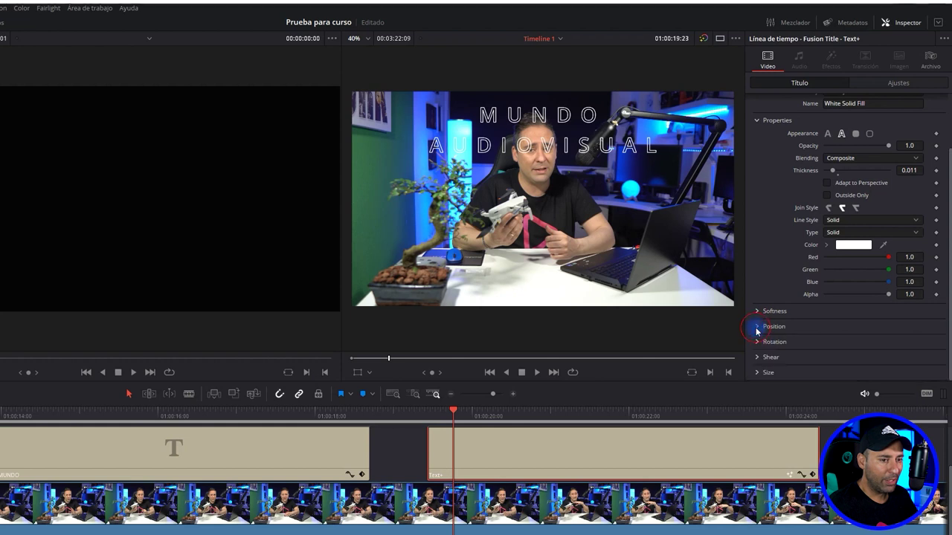
Step: Resize the title's image to 2097 by 1775 in the Image settings
{"action": "scroll", "coordinate": [781, 320], "scroll_direction": "up", "scroll_amount": 2}
{"action": "scroll", "coordinate": [782, 318], "scroll_direction": "up", "scroll_amount": 1}
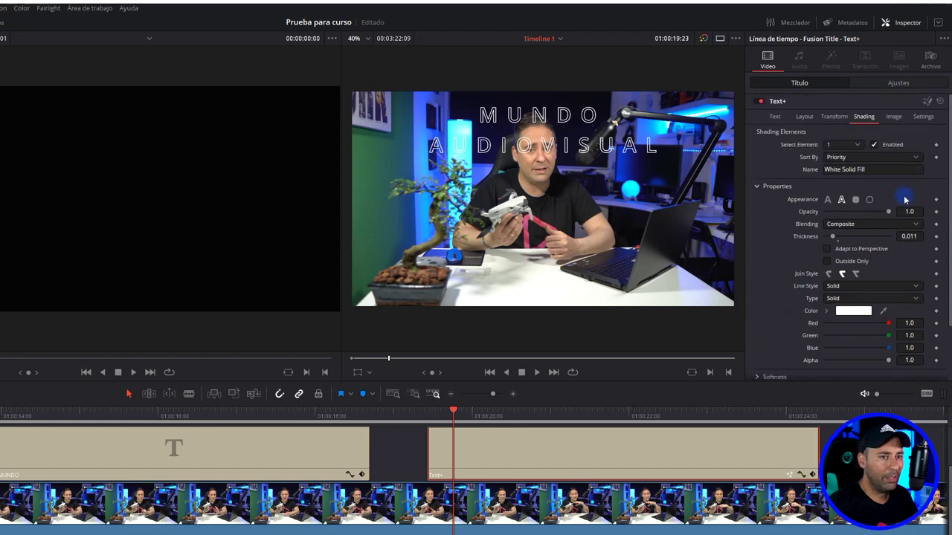
{"action": "left_click", "coordinate": [890, 116]}
{"action": "mouse_move", "coordinate": [835, 163]}
{"action": "left_mouse_down"}
{"action": "mouse_move", "coordinate": [938, 160]}
{"action": "mouse_move", "coordinate": [858, 162]}
{"action": "mouse_move", "coordinate": [779, 181]}
{"action": "mouse_move", "coordinate": [852, 176]}
{"action": "left_mouse_up"}
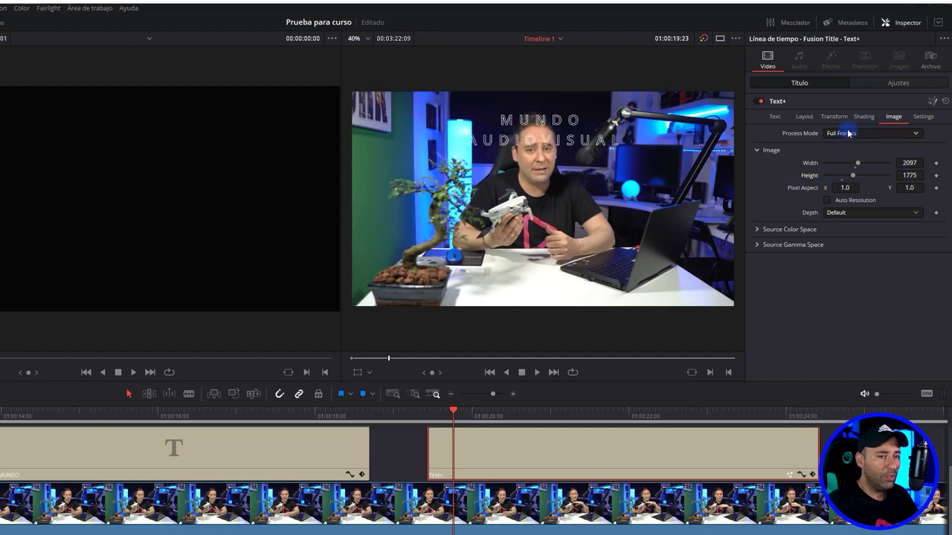
Step: Toggle the title off and on, reset the image to 1920 by 1080, and restore solid filled letters
{"action": "left_click", "coordinate": [762, 102]}
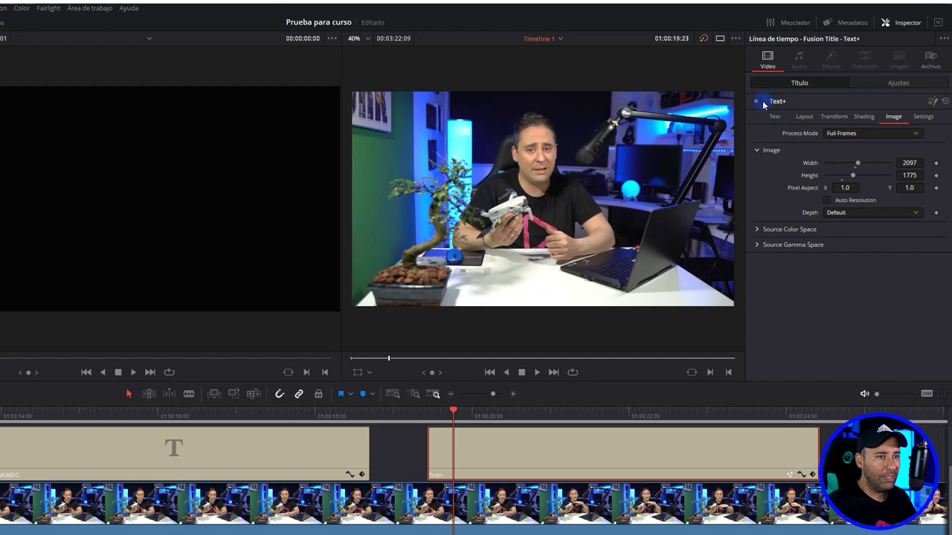
{"action": "left_click", "coordinate": [761, 102]}
{"action": "double_click", "coordinate": [841, 177]}
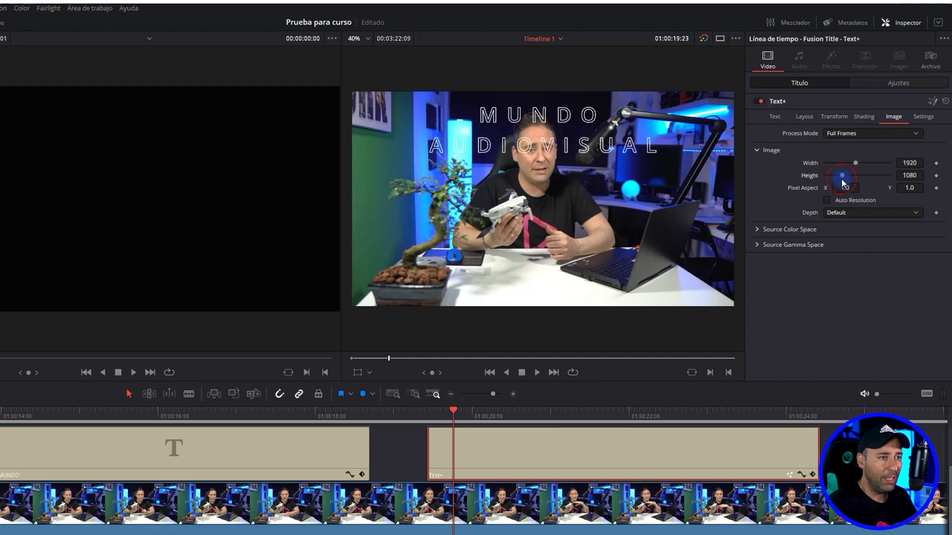
{"action": "left_click", "coordinate": [864, 117]}
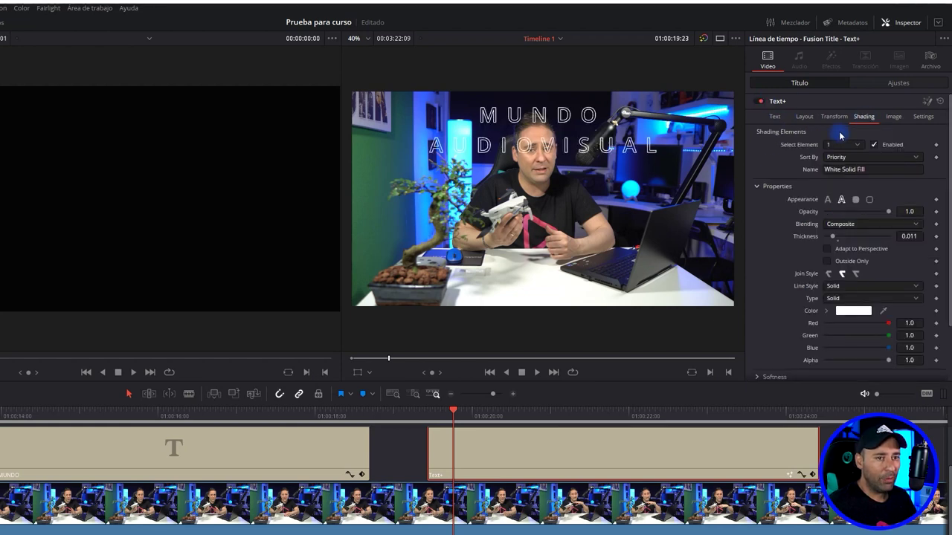
{"action": "left_click", "coordinate": [830, 200]}
Step: Try Motion Blur in the Settings tab, leave it off, and inspect the start render scripts
{"action": "left_click", "coordinate": [893, 117]}
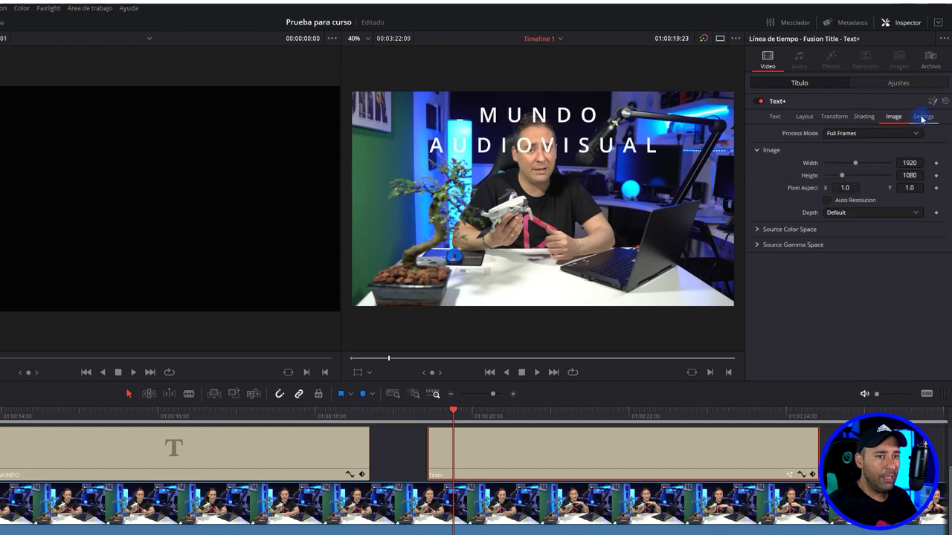
{"action": "left_click", "coordinate": [922, 117]}
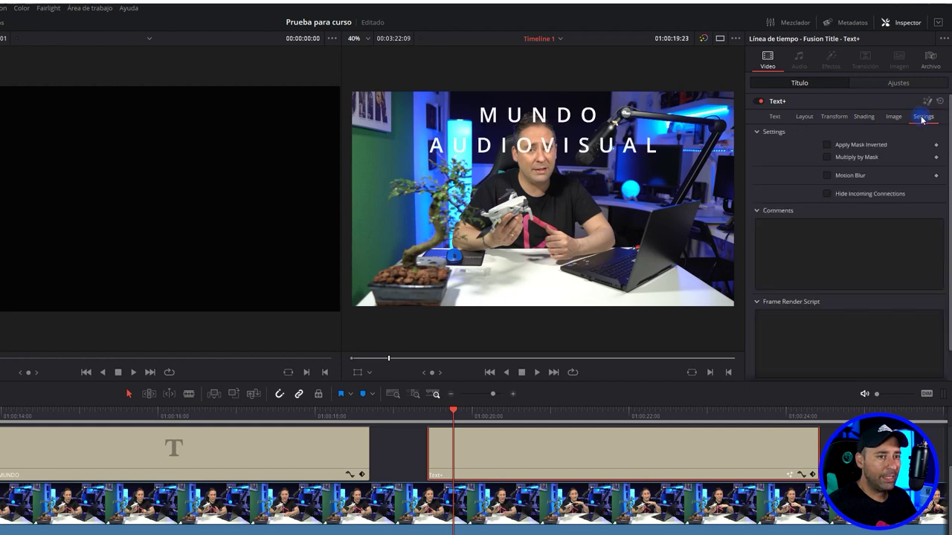
{"action": "left_click", "coordinate": [827, 177]}
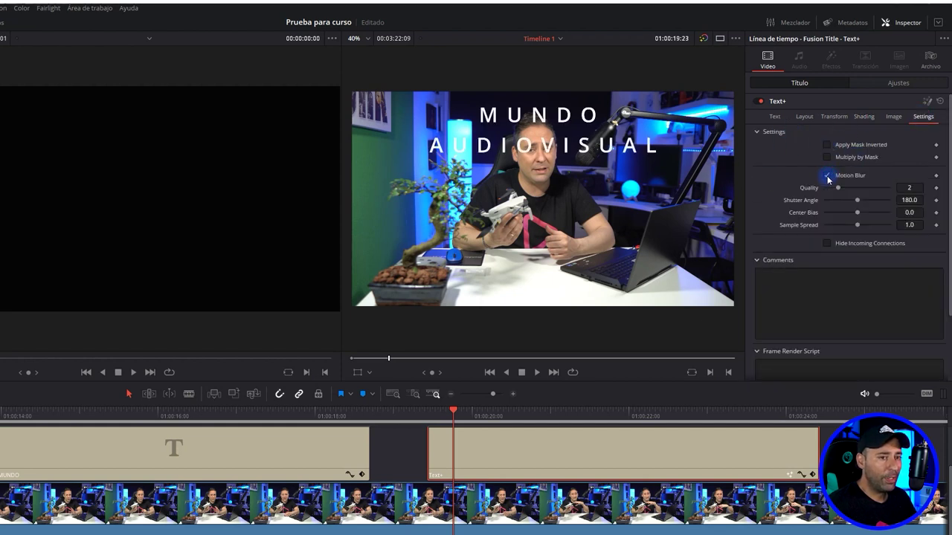
{"action": "left_click", "coordinate": [827, 176]}
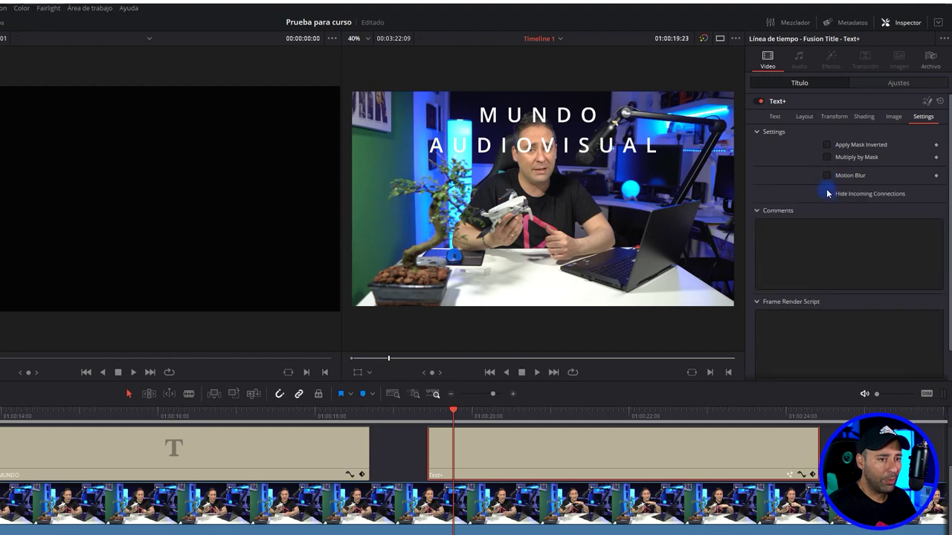
{"action": "scroll", "coordinate": [805, 250], "scroll_direction": "down", "scroll_amount": 1}
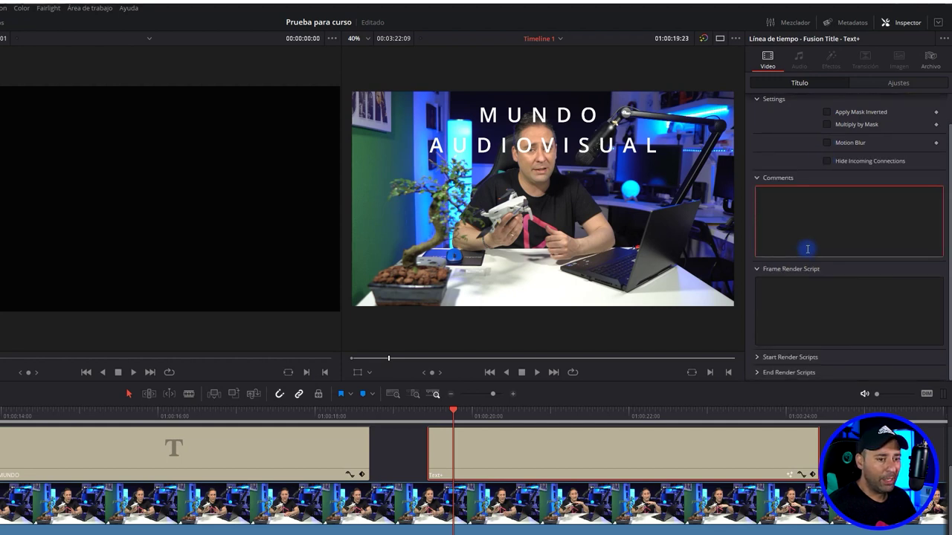
{"action": "left_click", "coordinate": [757, 359]}
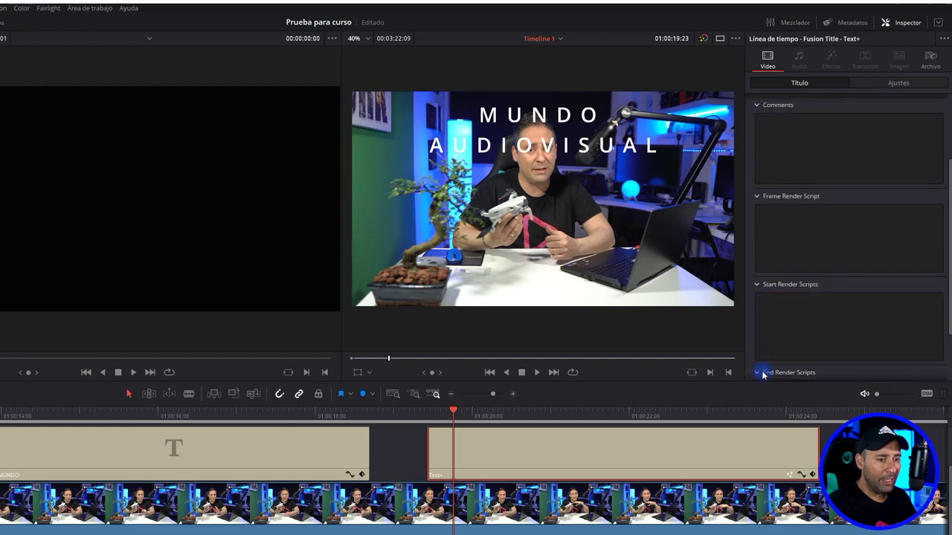
{"action": "scroll", "coordinate": [767, 354], "scroll_direction": "up", "scroll_amount": 3}
{"action": "left_click", "coordinate": [780, 324]}
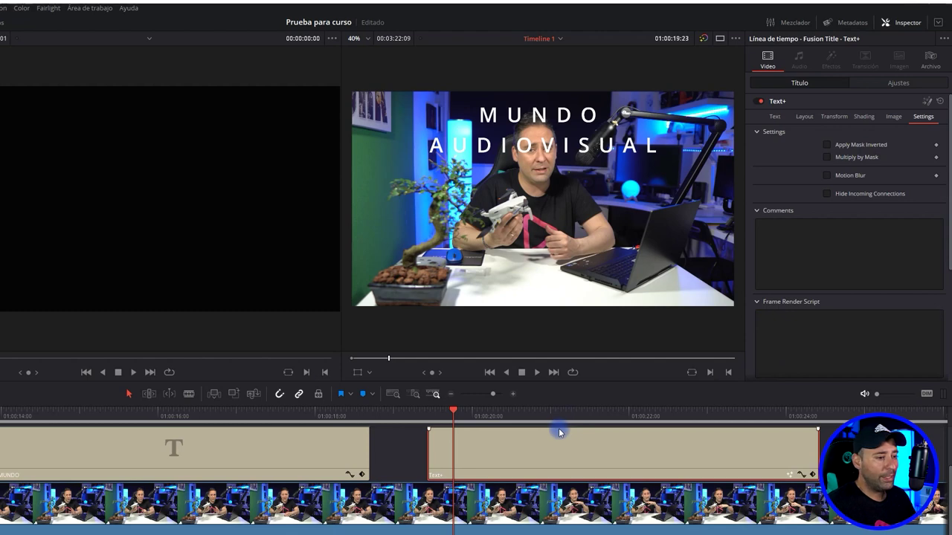
{"action": "left_click", "coordinate": [327, 439]}
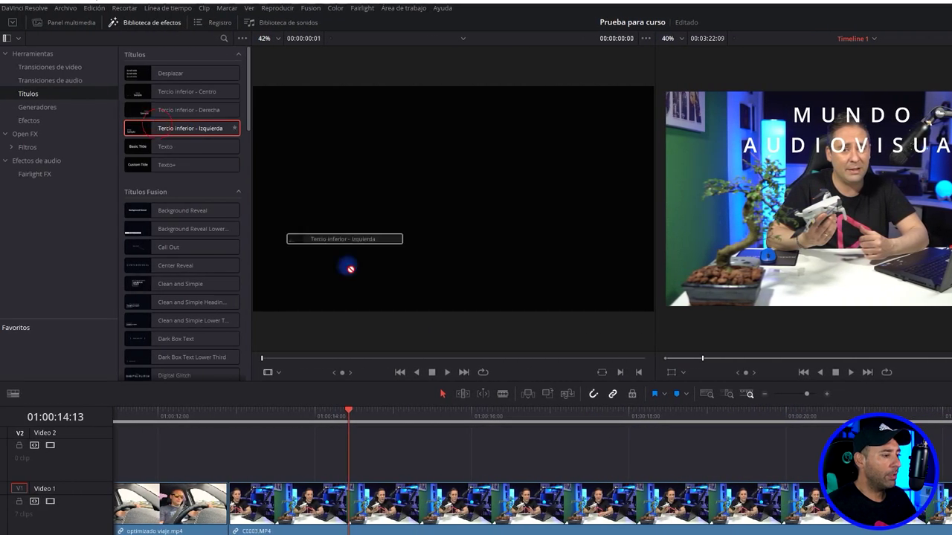
{"action": "left_click_drag", "start_coordinate": [154, 126], "coordinate": [486, 405]}
{"action": "key", "text": "space"}
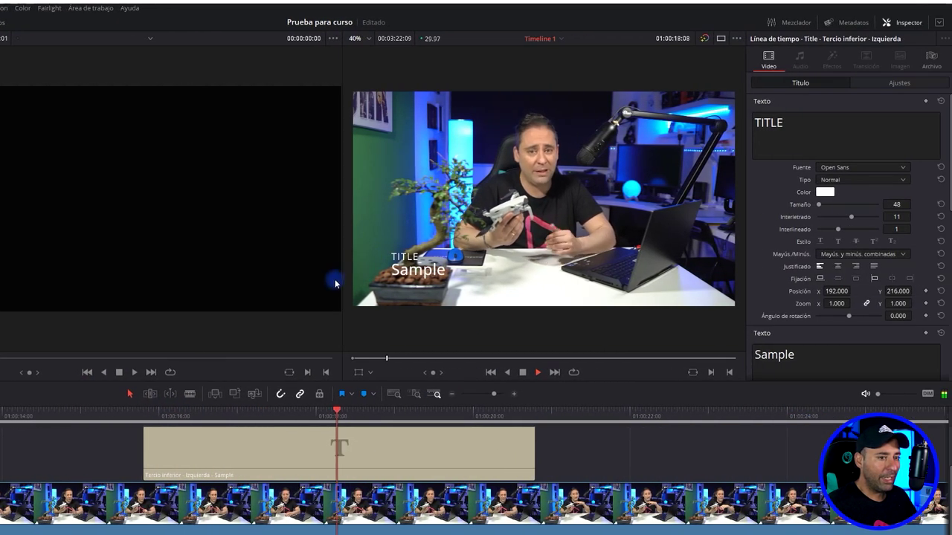
{"action": "key", "text": "space"}
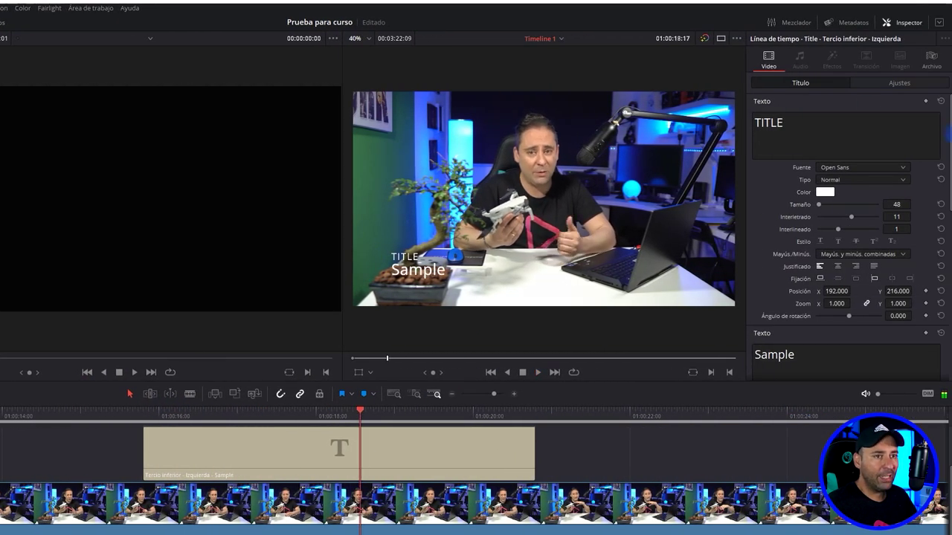
{"action": "scroll", "coordinate": [787, 204], "scroll_direction": "down", "scroll_amount": 4}
{"action": "scroll", "coordinate": [792, 218], "scroll_direction": "down", "scroll_amount": 1}
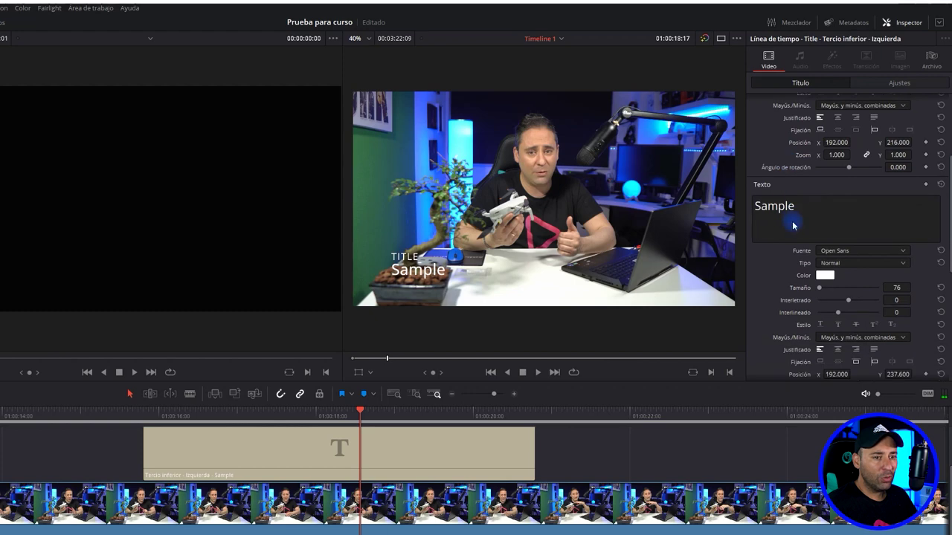
{"action": "scroll", "coordinate": [792, 223], "scroll_direction": "down", "scroll_amount": 4}
{"action": "scroll", "coordinate": [792, 229], "scroll_direction": "down", "scroll_amount": 4}
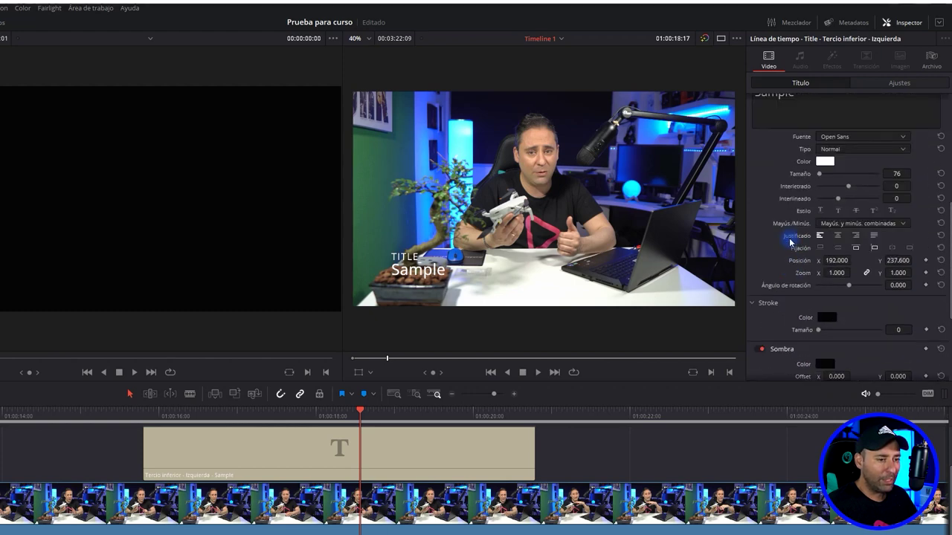
{"action": "scroll", "coordinate": [787, 240], "scroll_direction": "up", "scroll_amount": 3}
{"action": "scroll", "coordinate": [790, 240], "scroll_direction": "up", "scroll_amount": 3}
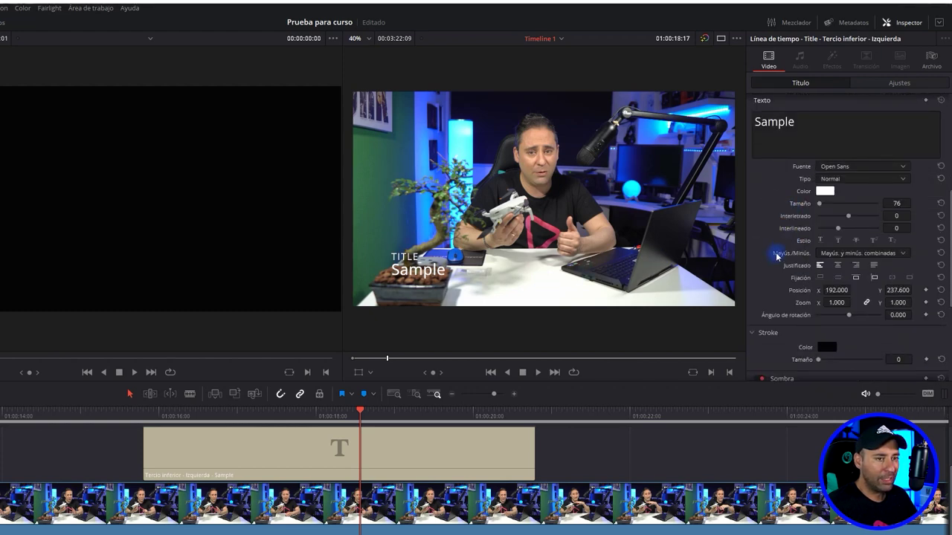
{"action": "scroll", "coordinate": [776, 257], "scroll_direction": "up", "scroll_amount": 3}
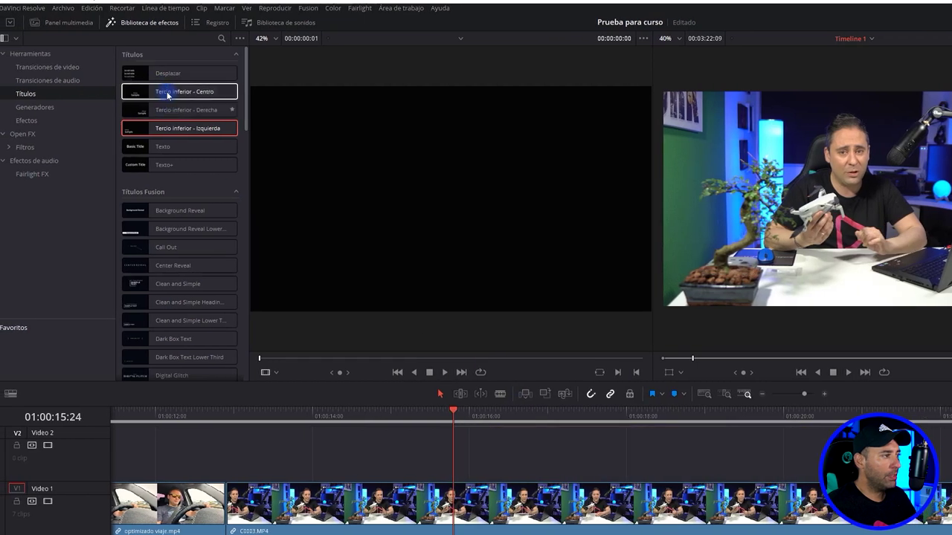
{"action": "left_click_drag", "start_coordinate": [159, 72], "coordinate": [488, 453]}
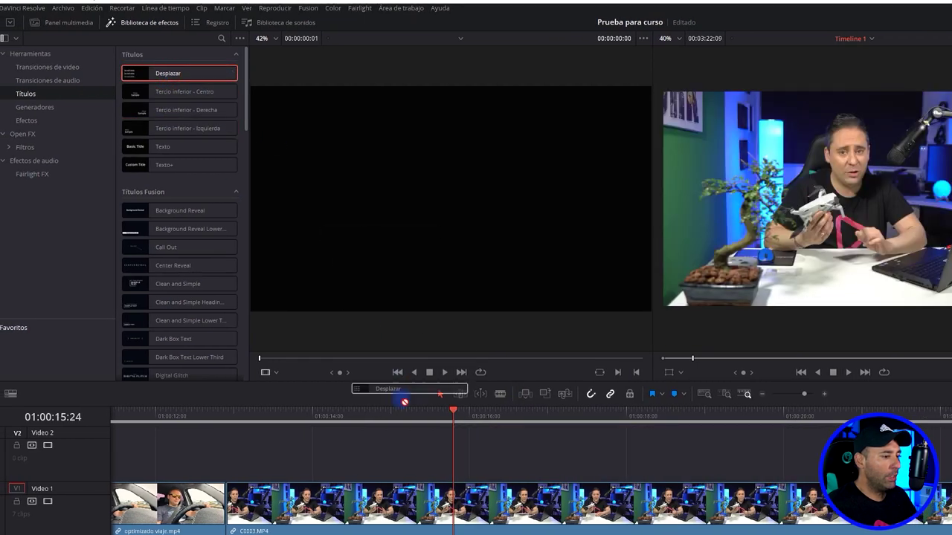
{"action": "left_click", "coordinate": [483, 416]}
{"action": "key", "text": "space"}
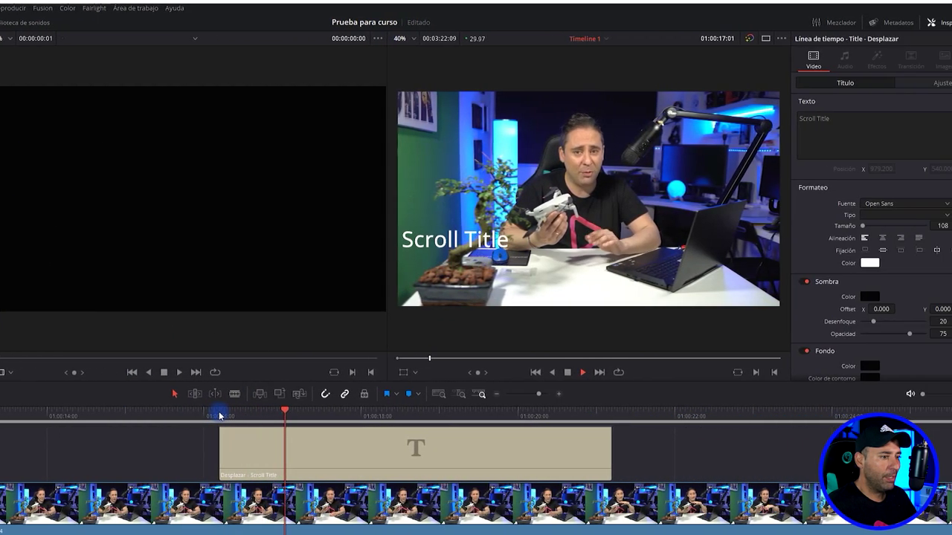
{"action": "left_click", "coordinate": [254, 460]}
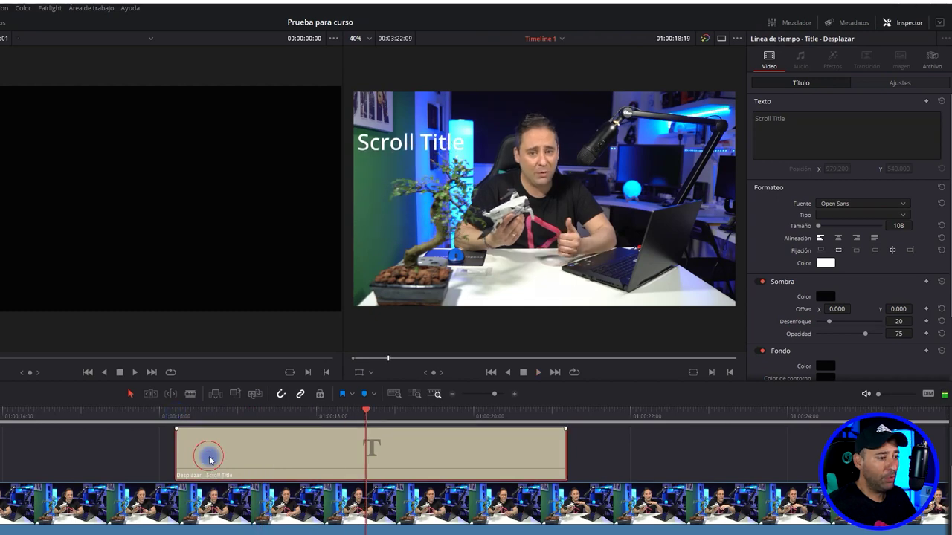
{"action": "key", "text": "Delete"}
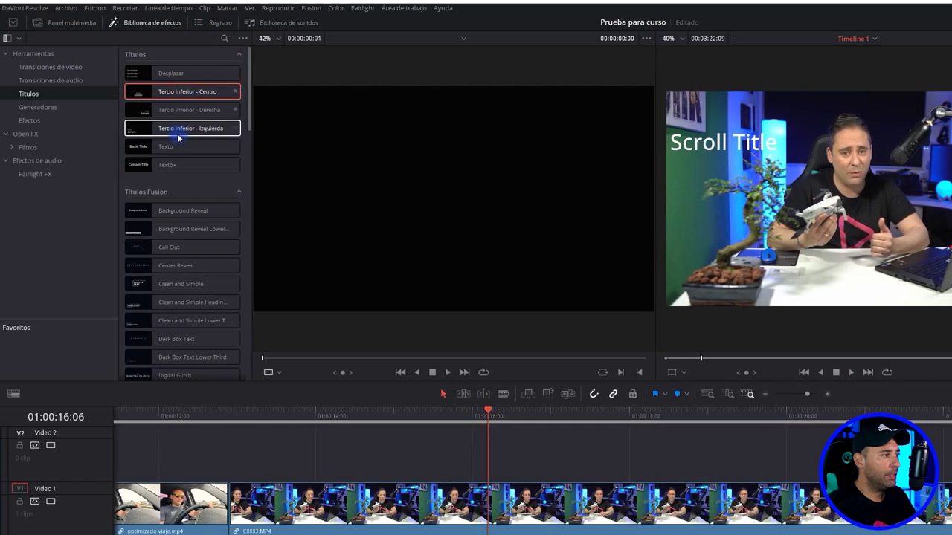
{"action": "left_click_drag", "start_coordinate": [186, 110], "coordinate": [458, 454]}
{"action": "left_click", "coordinate": [446, 412]}
{"action": "key", "text": "space"}
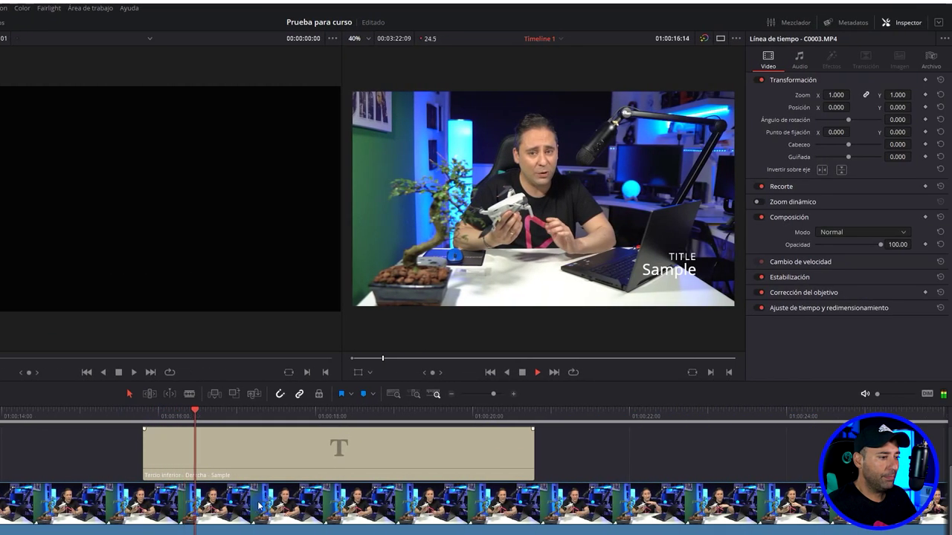
{"action": "left_click", "coordinate": [240, 458]}
{"action": "key", "text": "Delete"}
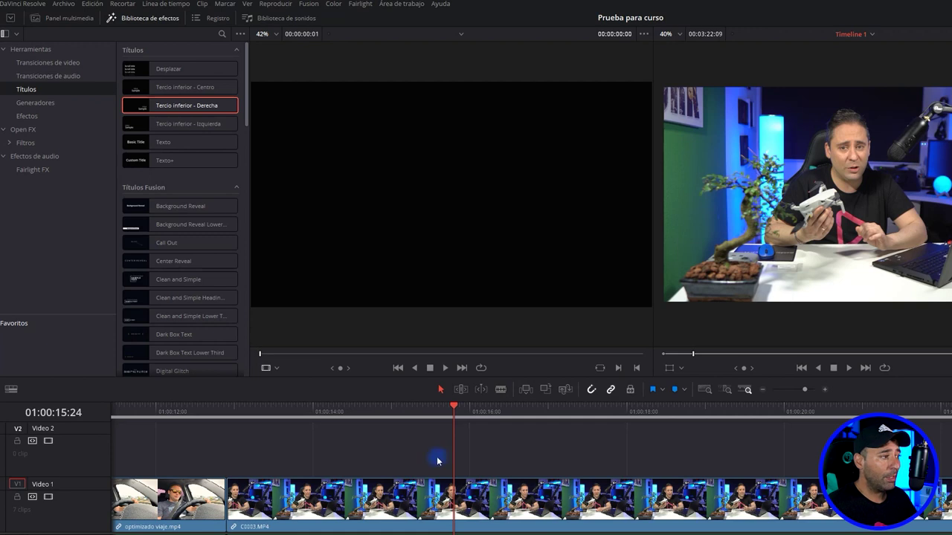
Step: Add Background Reveal to V2 with SAMPLE text size 0.3228 and Position Y 0.67
{"action": "left_click", "coordinate": [191, 212]}
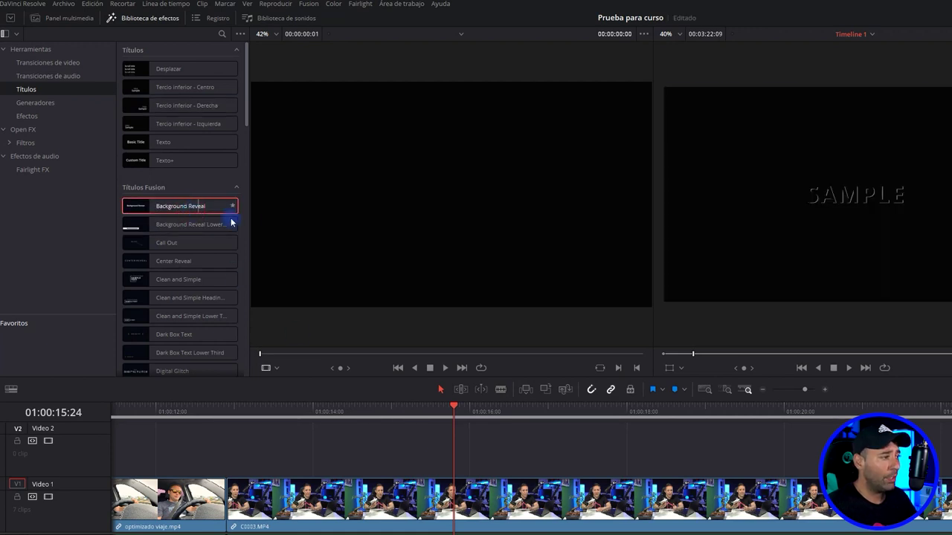
{"action": "left_click_drag", "start_coordinate": [197, 206], "coordinate": [508, 413]}
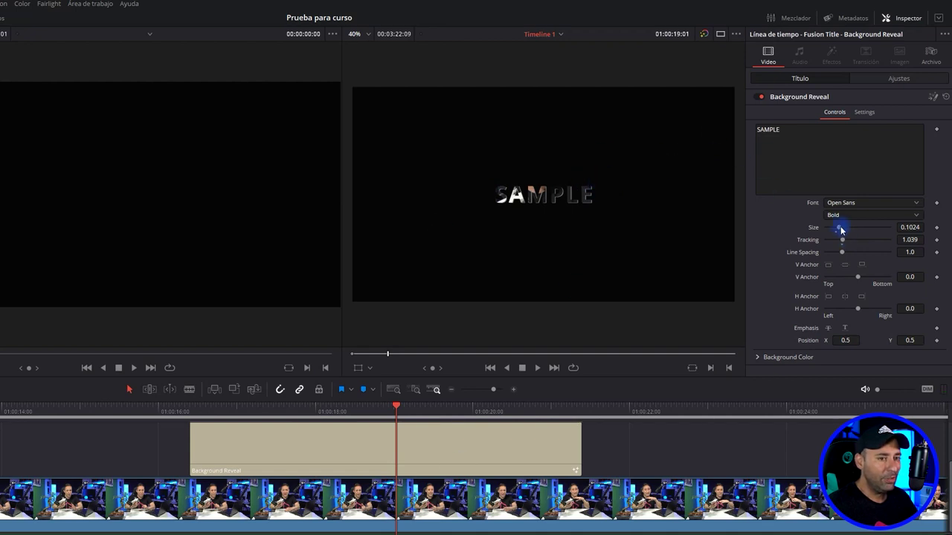
{"action": "left_click_drag", "start_coordinate": [839, 228], "coordinate": [866, 230]}
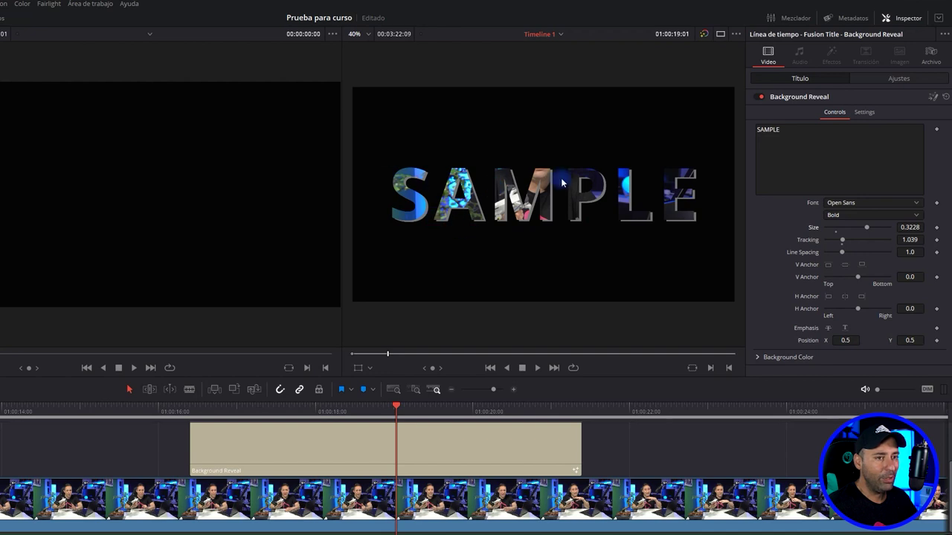
{"action": "left_click", "coordinate": [854, 112]}
{"action": "left_click", "coordinate": [833, 112]}
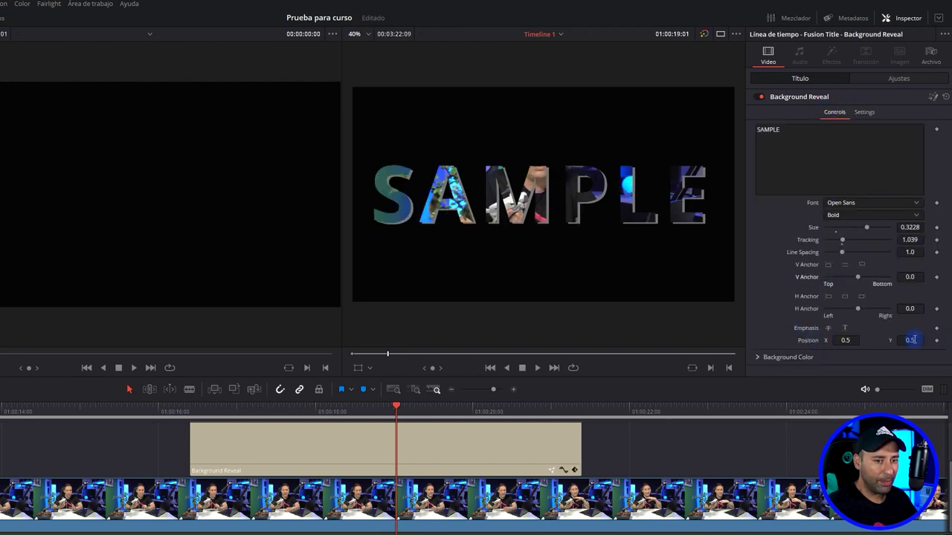
{"action": "type", "text": "0.67"}
{"action": "key", "text": "Return"}
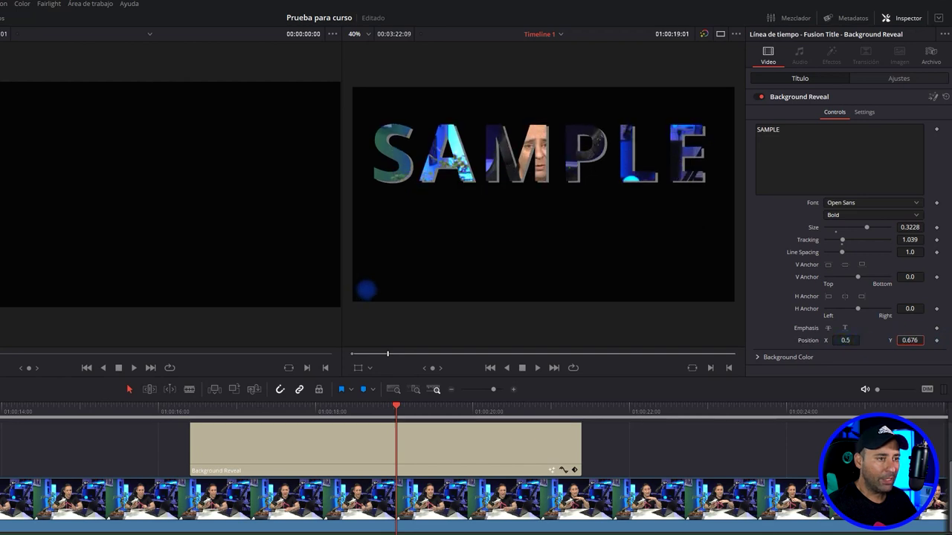
Step: Play the title from its start, then try Background Reveal Lower Third and place Call Out on V2
{"action": "left_click", "coordinate": [397, 455]}
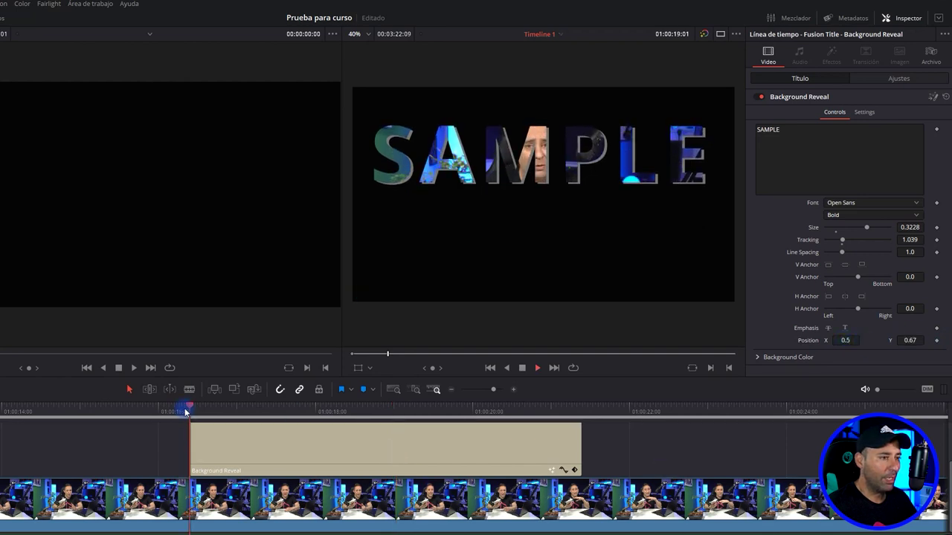
{"action": "key", "text": "space"}
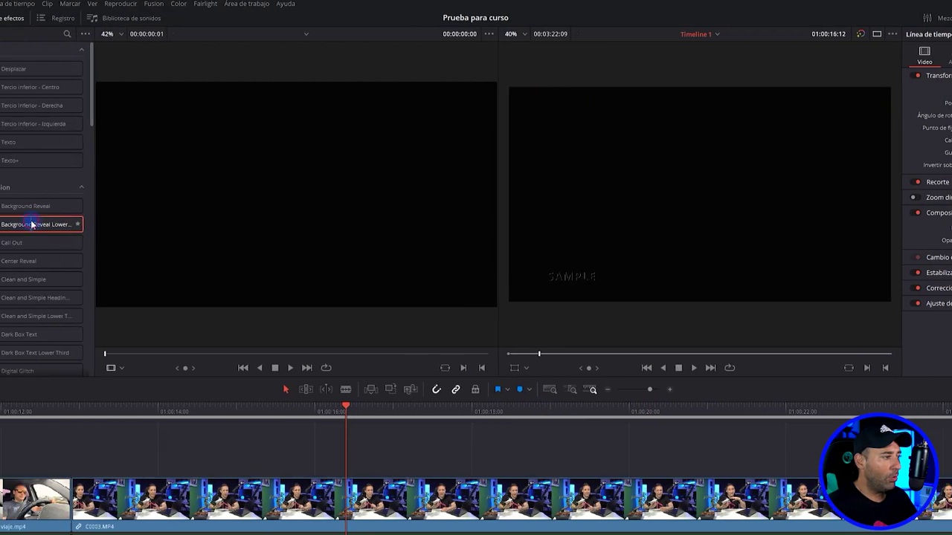
{"action": "mouse_move", "coordinate": [181, 224]}
{"action": "left_mouse_down"}
{"action": "mouse_move", "coordinate": [491, 408]}
{"action": "mouse_move", "coordinate": [245, 446]}
{"action": "left_mouse_up"}
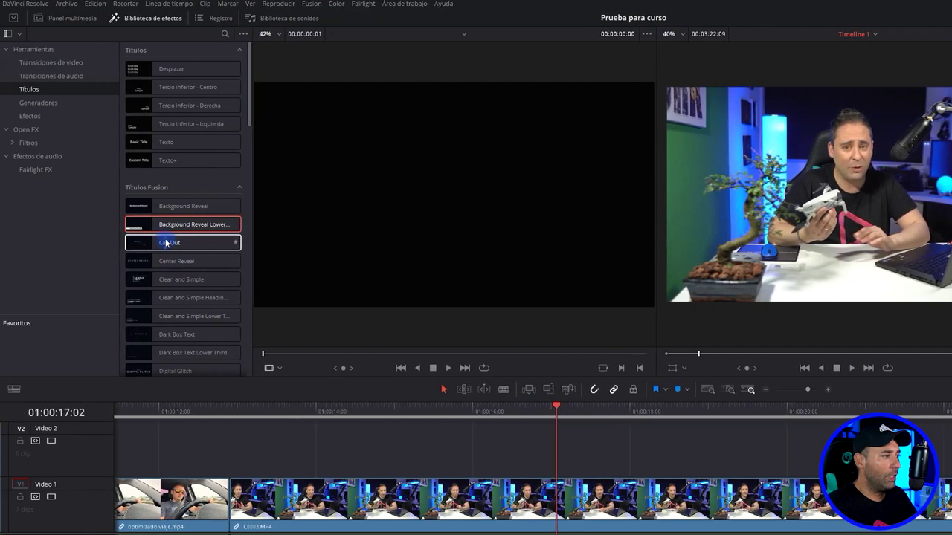
{"action": "left_click_drag", "start_coordinate": [171, 242], "coordinate": [558, 416]}
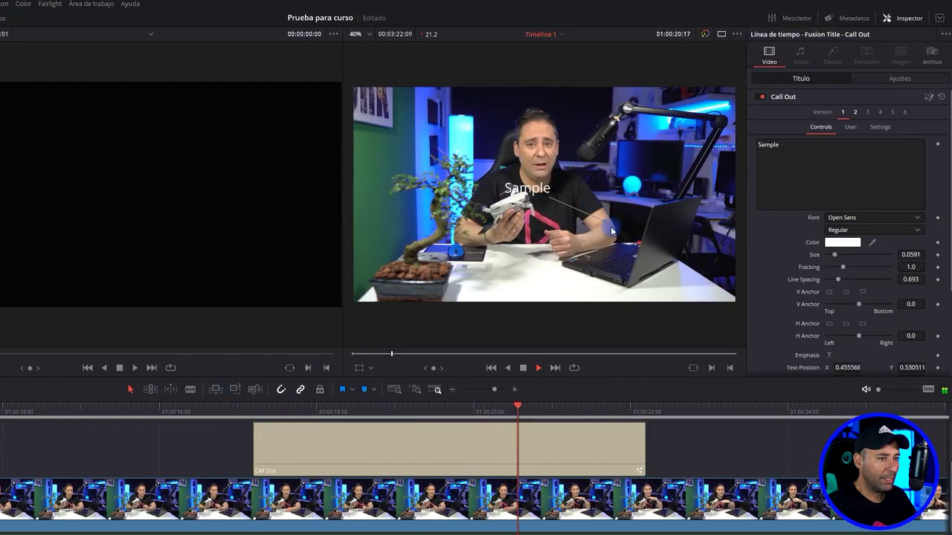
Step: Play the Call Out title from its start to preview it
{"action": "key", "text": "space"}
{"action": "left_click", "coordinate": [250, 409]}
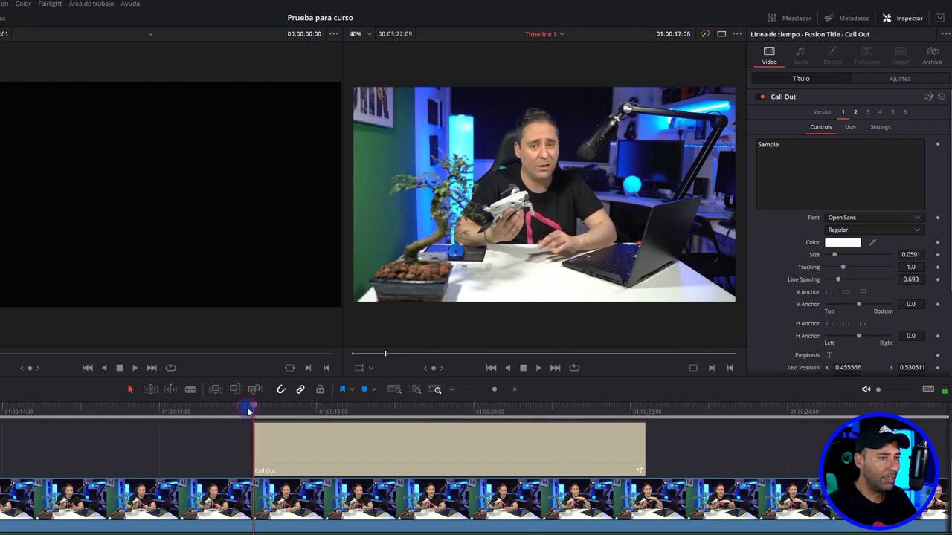
{"action": "key", "text": "space"}
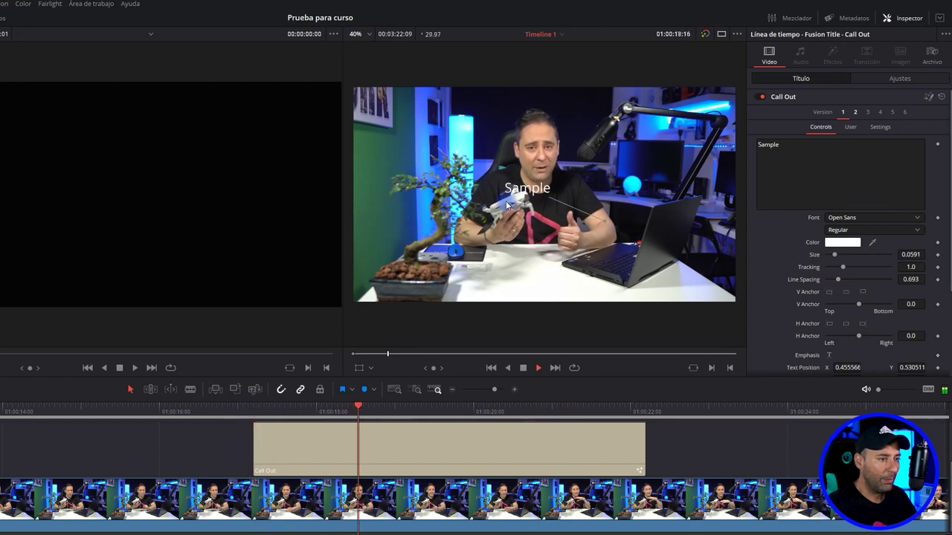
{"action": "key", "text": "space"}
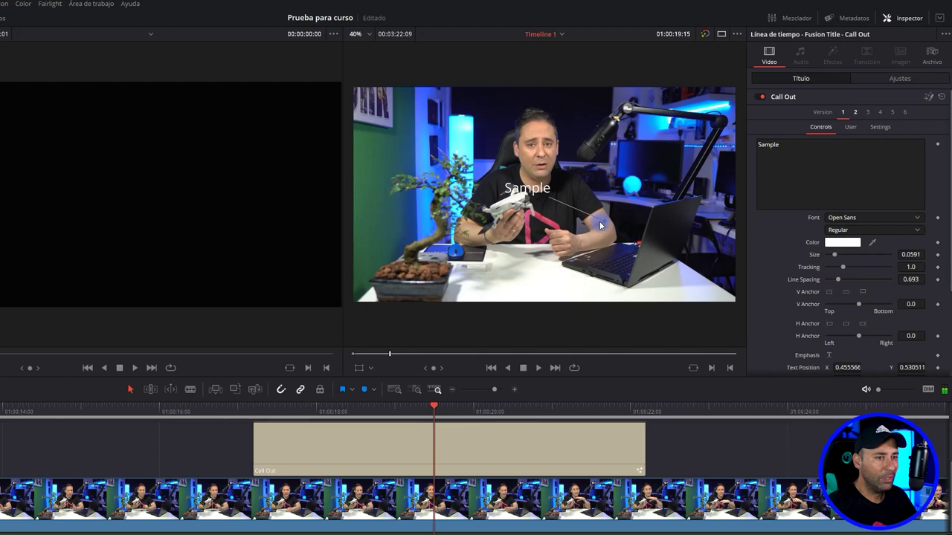
Step: Switch Call Out to Version 3 and shift its anchor, line endpoint and text rightward
{"action": "left_click", "coordinate": [870, 114]}
{"action": "scroll", "coordinate": [860, 265], "scroll_direction": "down", "scroll_amount": 1}
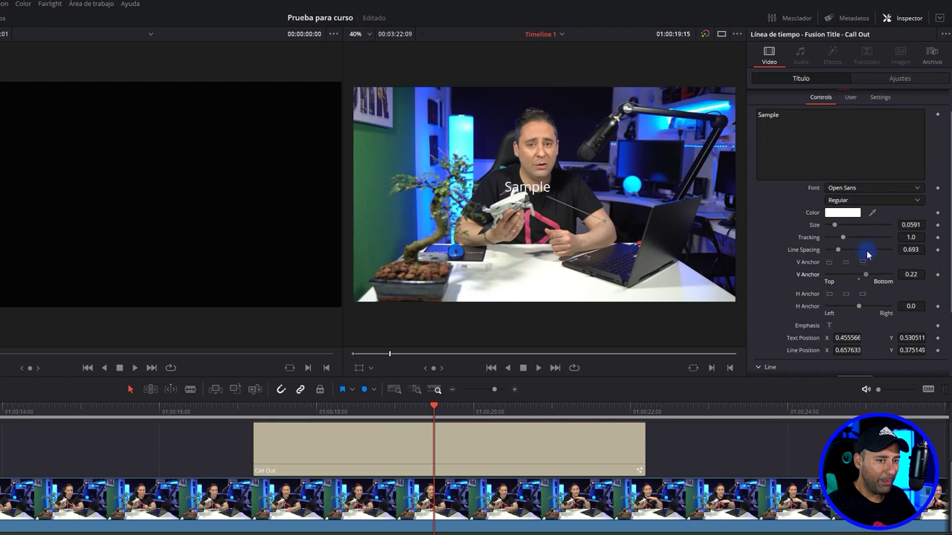
{"action": "left_click_drag", "start_coordinate": [866, 275], "coordinate": [879, 305]}
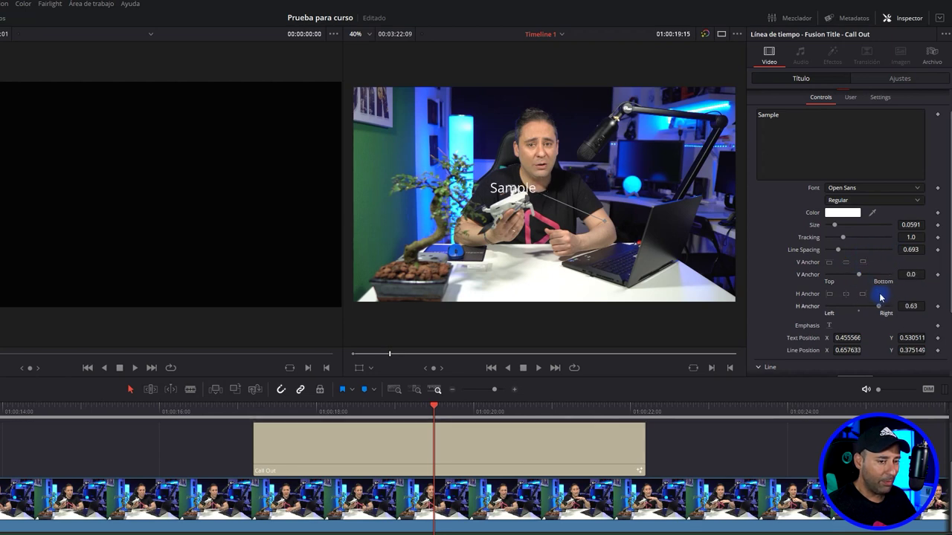
{"action": "scroll", "coordinate": [787, 324], "scroll_direction": "down", "scroll_amount": 1}
{"action": "scroll", "coordinate": [803, 320], "scroll_direction": "down", "scroll_amount": 1}
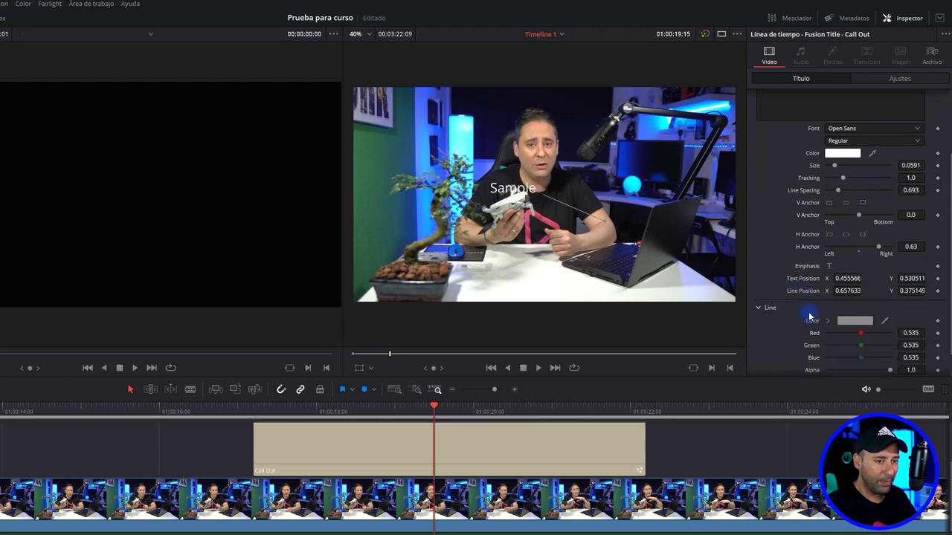
{"action": "left_click_drag", "start_coordinate": [846, 288], "coordinate": [877, 285]}
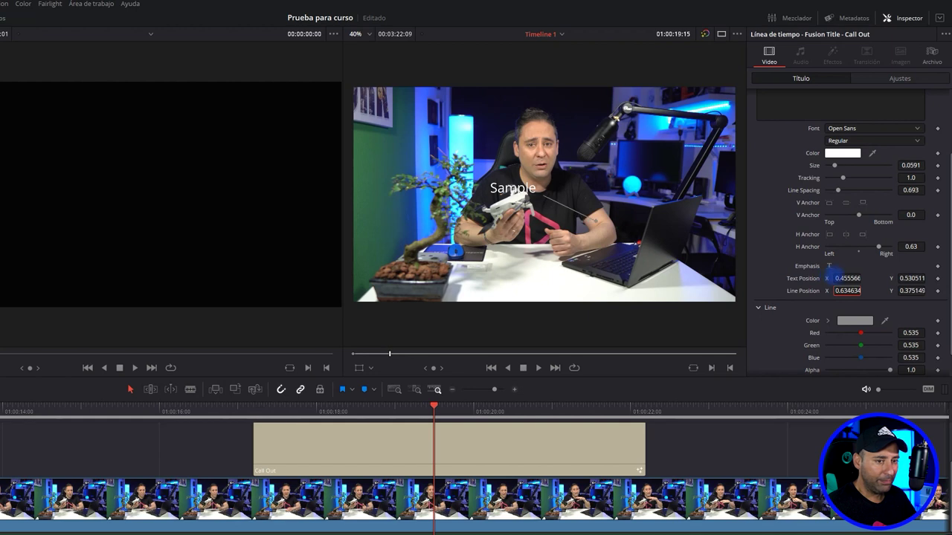
{"action": "left_click_drag", "start_coordinate": [833, 273], "coordinate": [848, 278]}
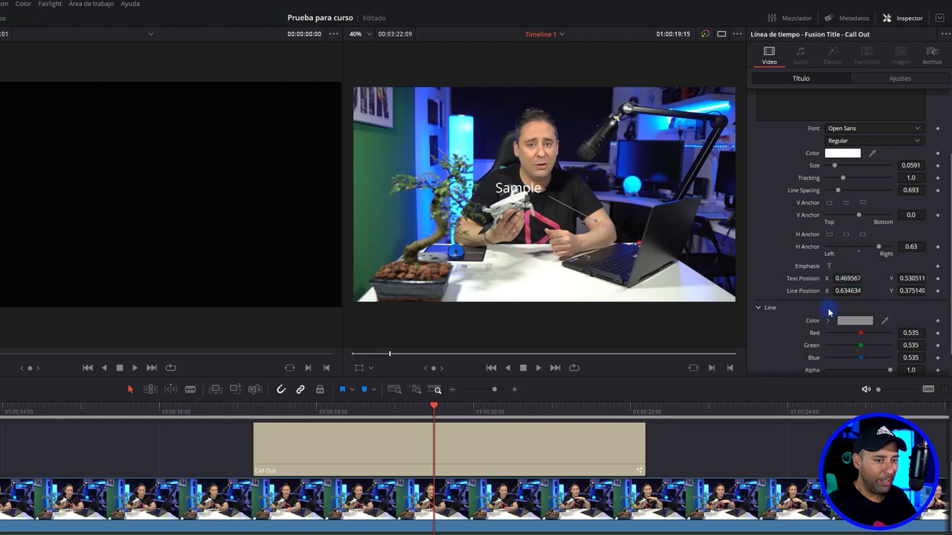
Step: Set the callout's Ajustes Zoom to 0.99 and lower its Position in the frame
{"action": "left_click", "coordinate": [896, 78]}
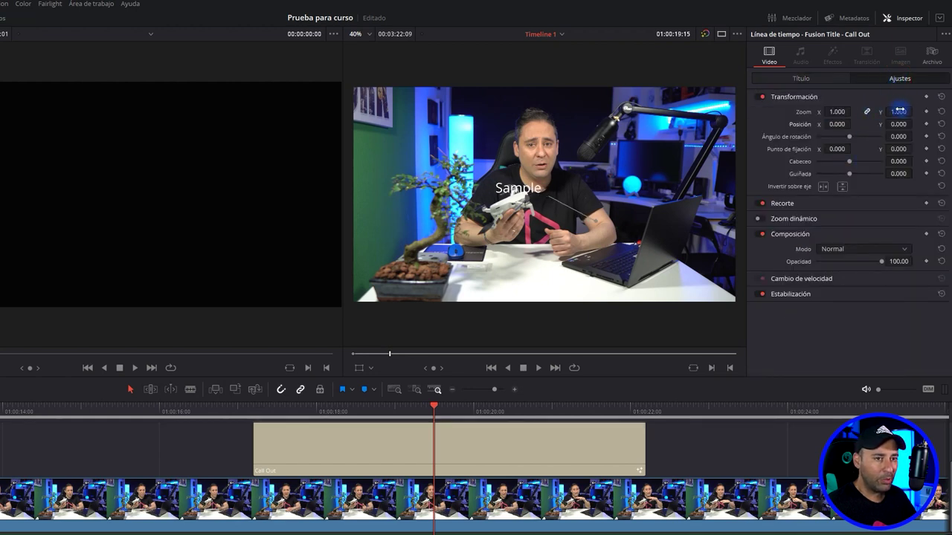
{"action": "mouse_move", "coordinate": [899, 111]}
{"action": "left_mouse_down"}
{"action": "mouse_move", "coordinate": [833, 124]}
{"action": "mouse_move", "coordinate": [914, 123]}
{"action": "left_mouse_up"}
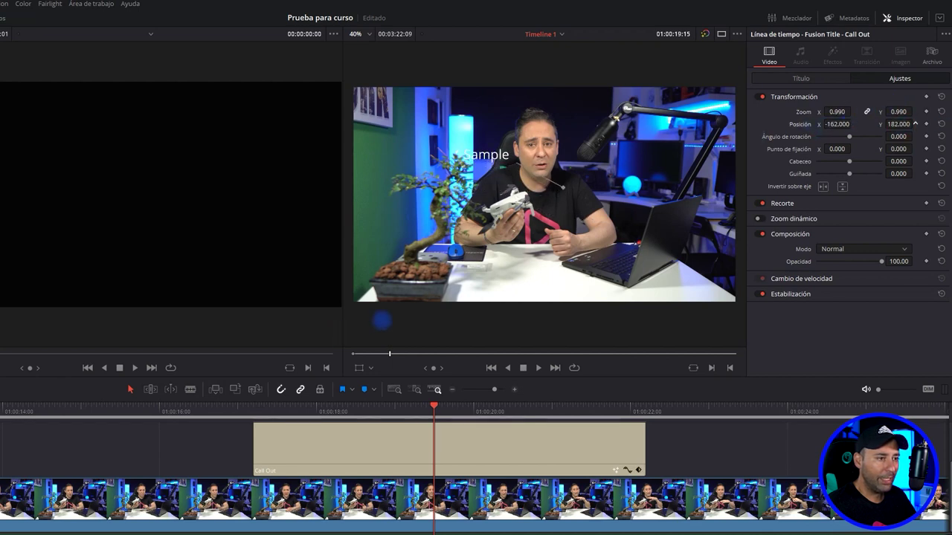
{"action": "left_click_drag", "start_coordinate": [382, 320], "coordinate": [340, 325]}
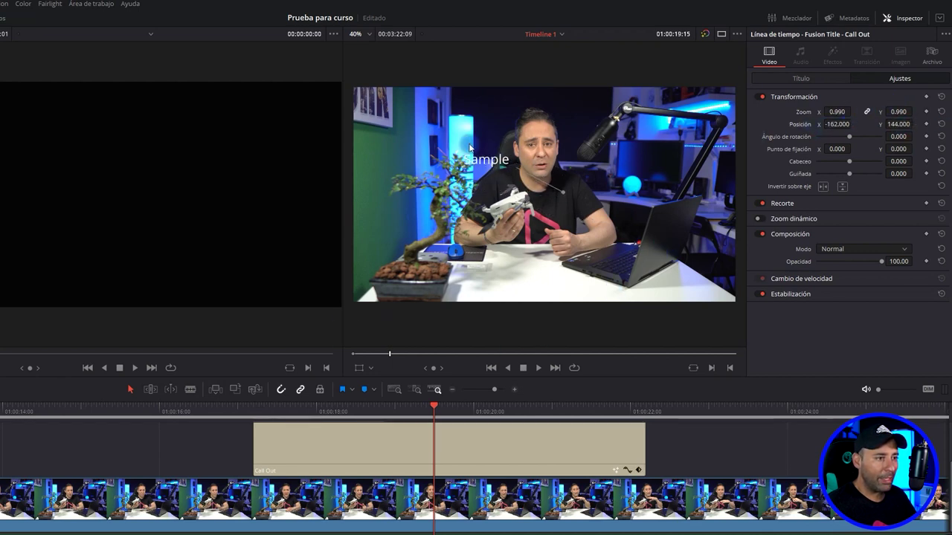
Step: Replace the Call Out with a Center Reveal title on V2
{"action": "left_click", "coordinate": [482, 438]}
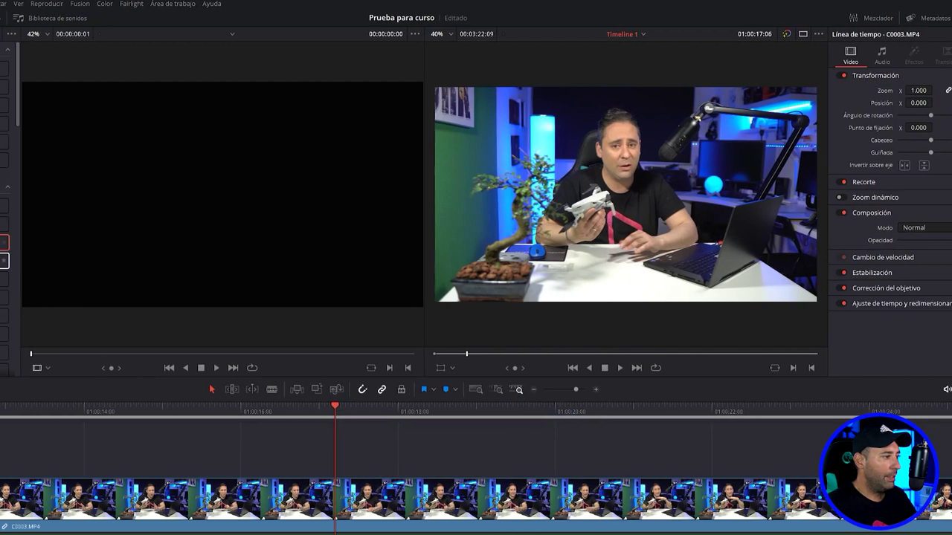
{"action": "left_click_drag", "start_coordinate": [173, 261], "coordinate": [609, 426]}
{"action": "left_click", "coordinate": [599, 410]}
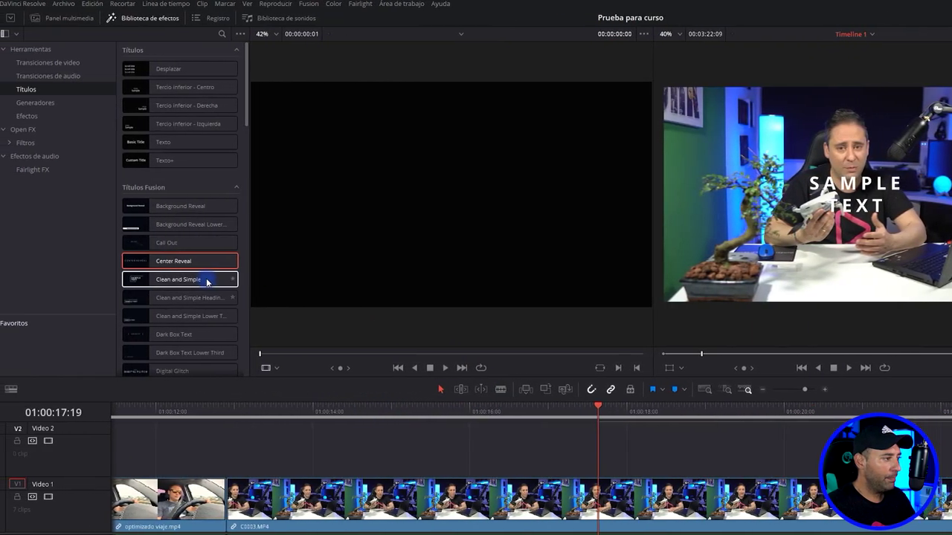
Step: Add the Clean and Simple title to V2 and play its animation
{"action": "left_click_drag", "start_coordinate": [207, 279], "coordinate": [569, 447]}
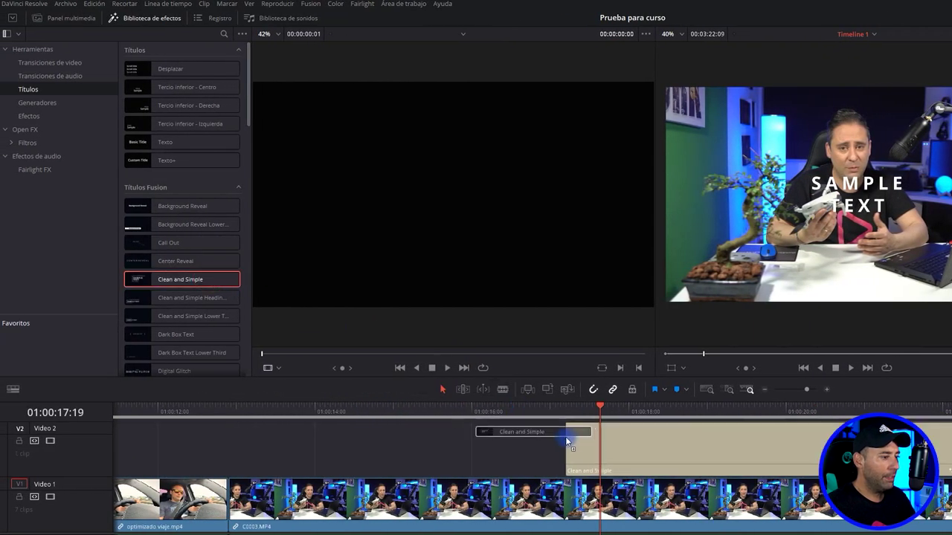
{"action": "left_click", "coordinate": [563, 411]}
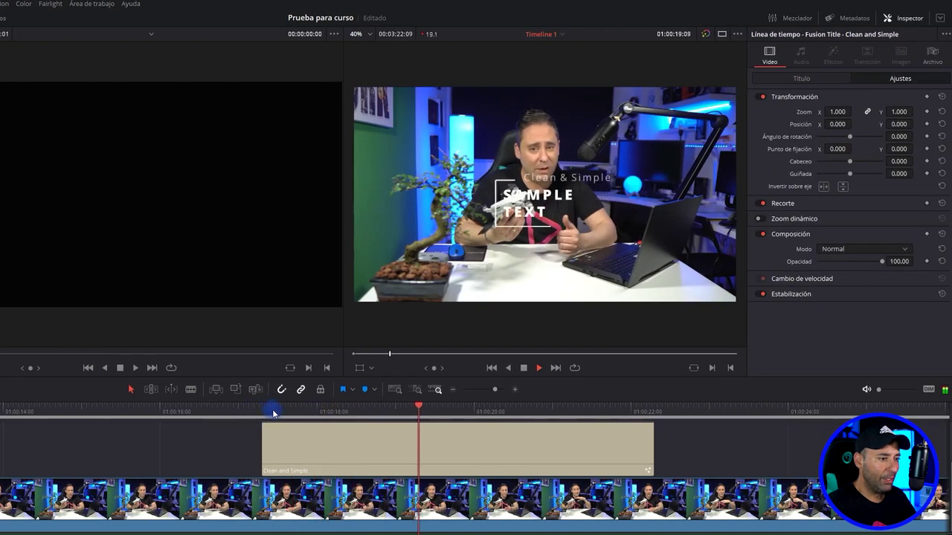
{"action": "left_click", "coordinate": [255, 409]}
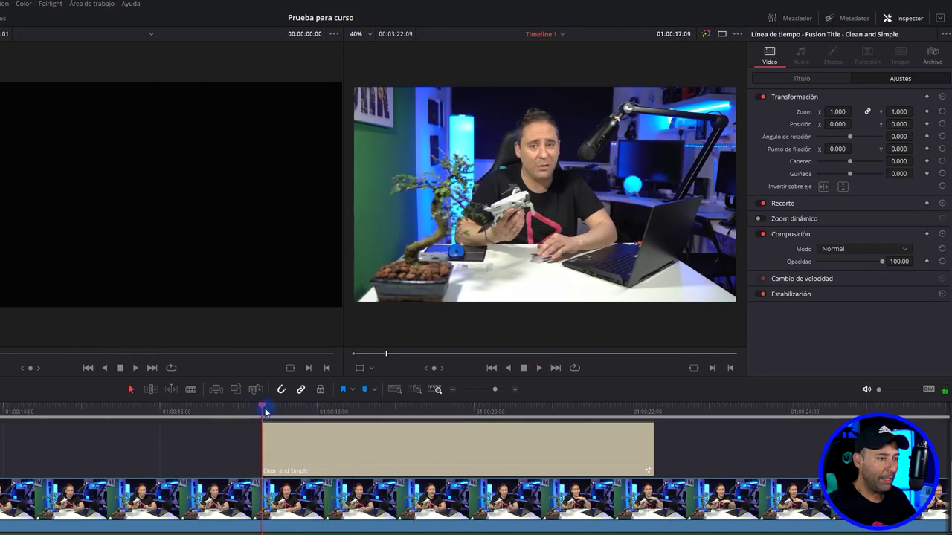
{"action": "key", "text": "space"}
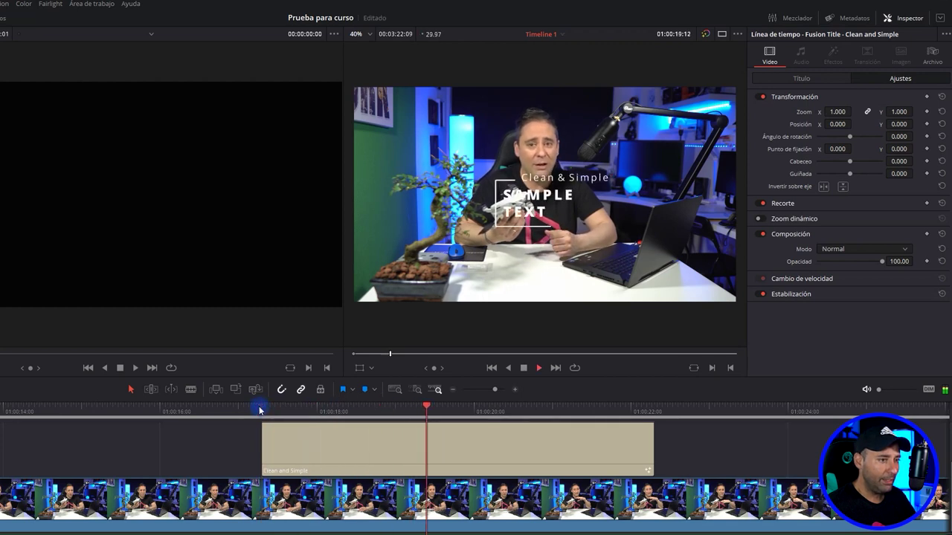
{"action": "key", "text": "space"}
Step: Select the Clean and Simple clip, view its Título settings, and open it in Fusion
{"action": "left_click", "coordinate": [559, 433]}
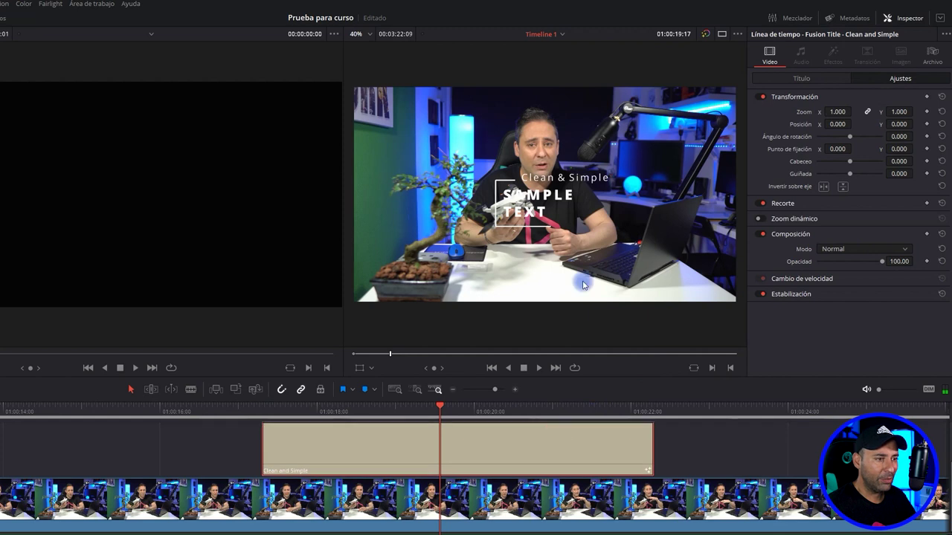
{"action": "left_click", "coordinate": [792, 81]}
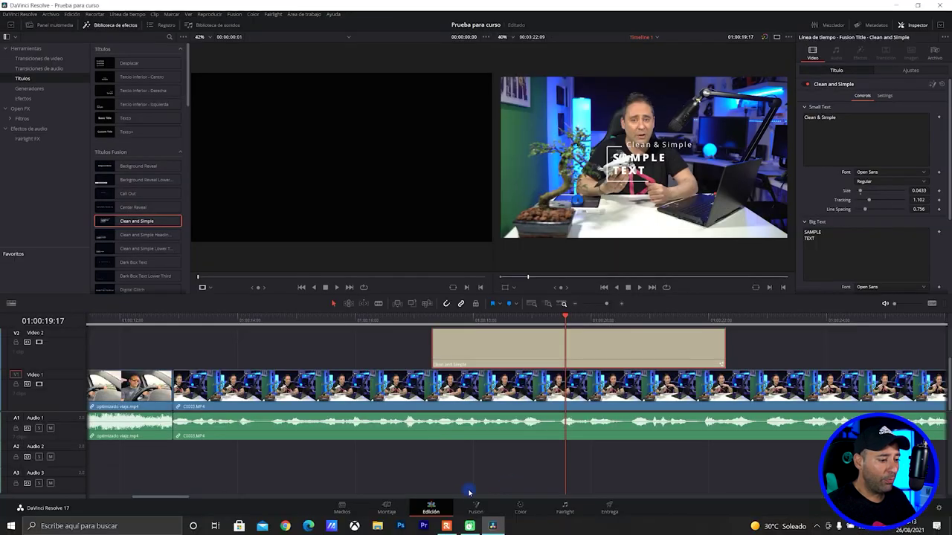
{"action": "left_click", "coordinate": [474, 509]}
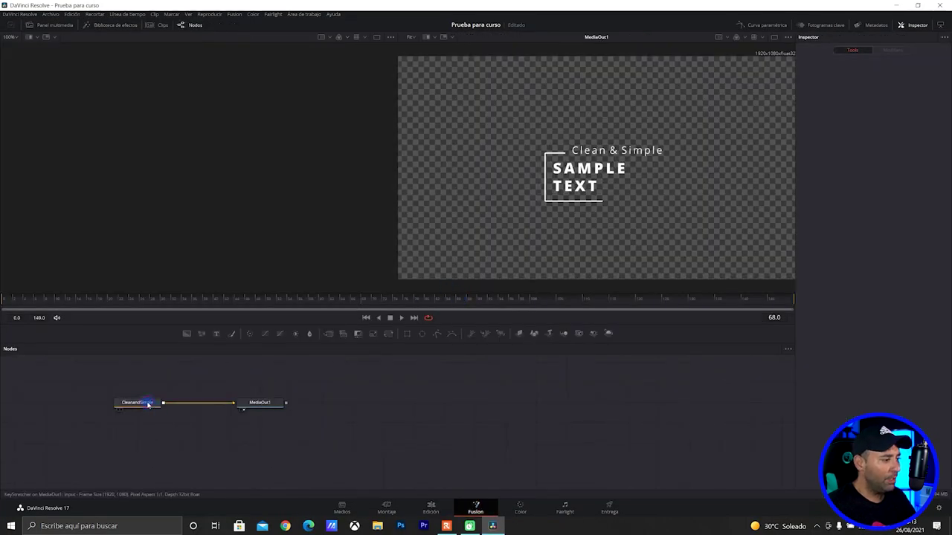
Step: Expand the CleanandSimple node group to inspect its inner nodes, then collapse it
{"action": "double_click", "coordinate": [148, 405]}
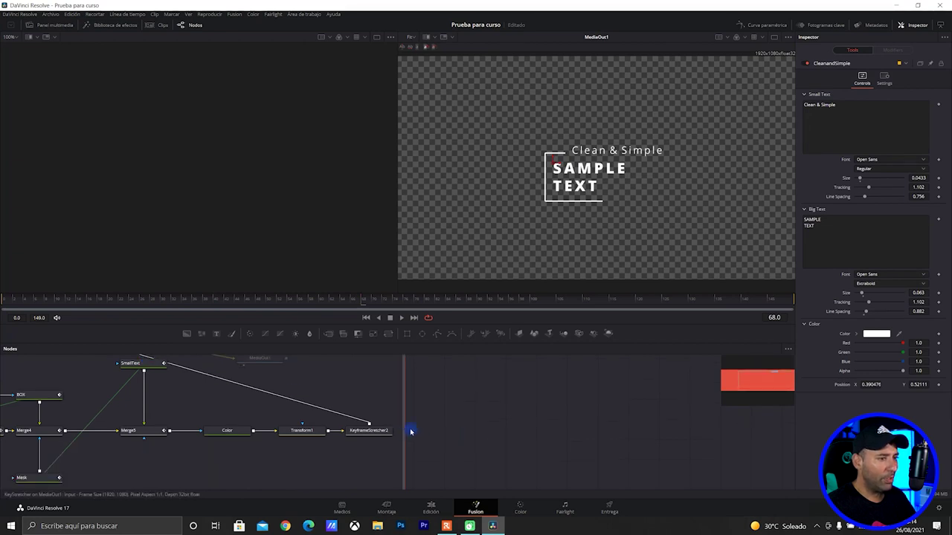
{"action": "scroll", "coordinate": [195, 472], "scroll_direction": "up", "scroll_amount": 2}
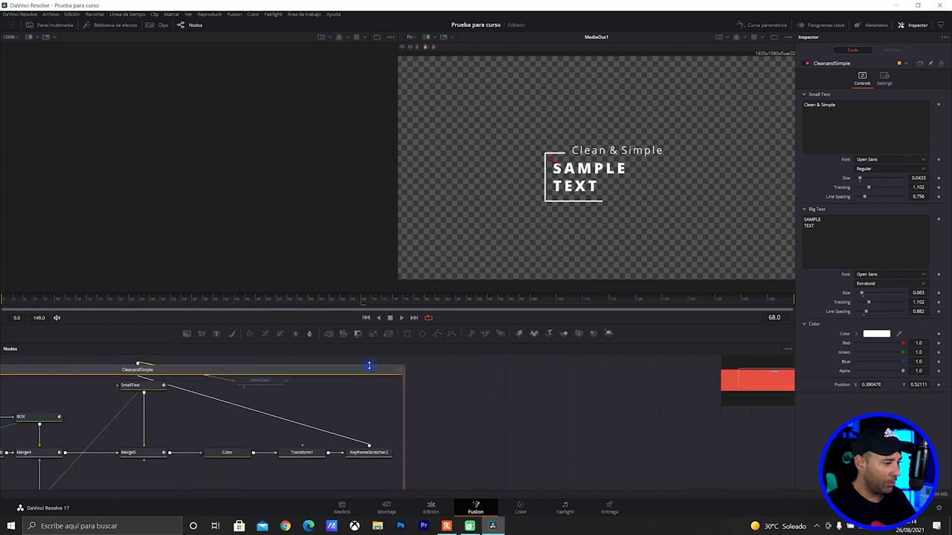
{"action": "left_click_drag", "start_coordinate": [397, 372], "coordinate": [742, 376]}
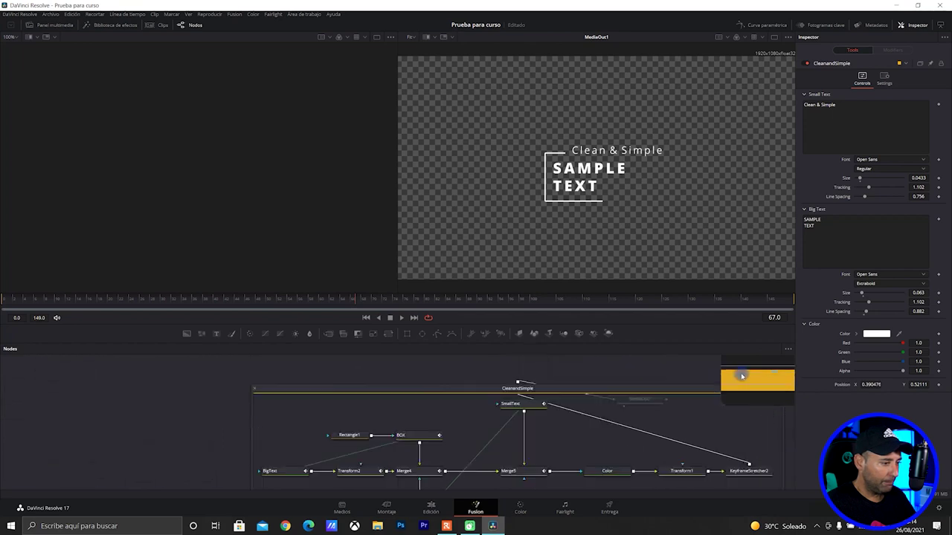
{"action": "left_click", "coordinate": [235, 370]}
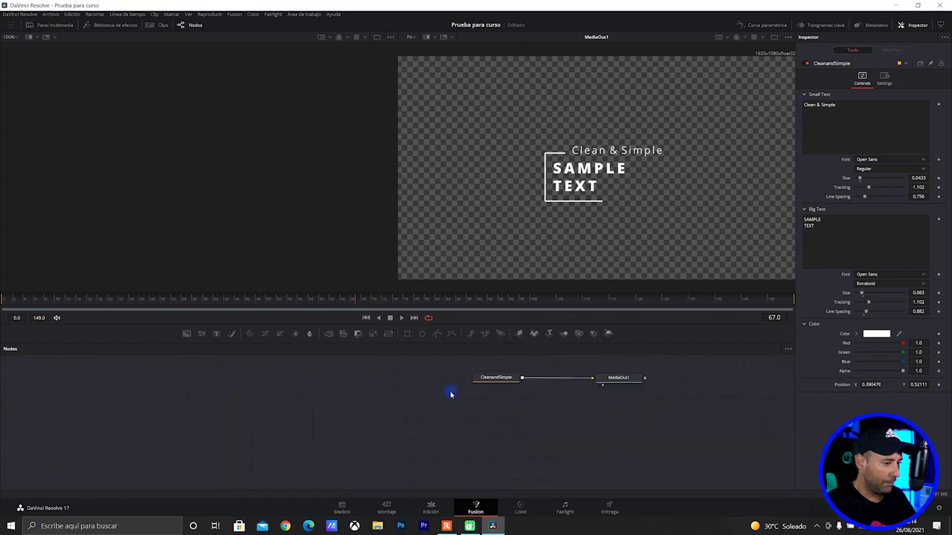
Step: Add a Sombra shadow node with stronger intensity and 0.339 blur, then return to Edit
{"action": "left_click", "coordinate": [487, 379]}
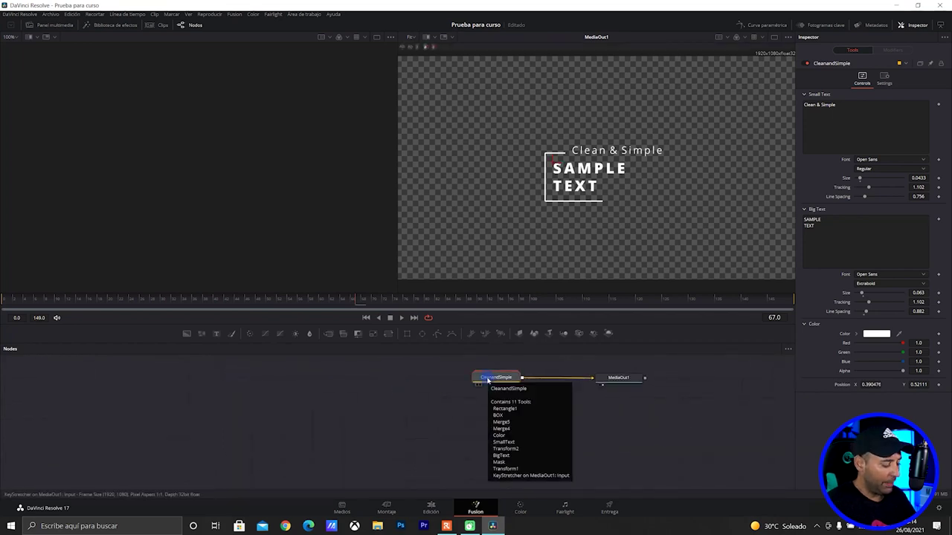
{"action": "key", "text": "shift+space"}
{"action": "type", "text": "SOM"}
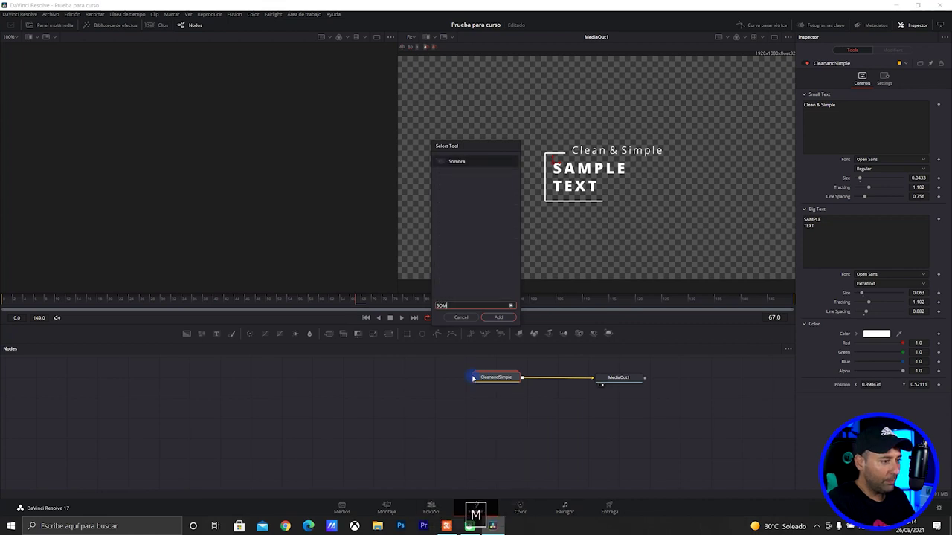
{"action": "left_click", "coordinate": [500, 317]}
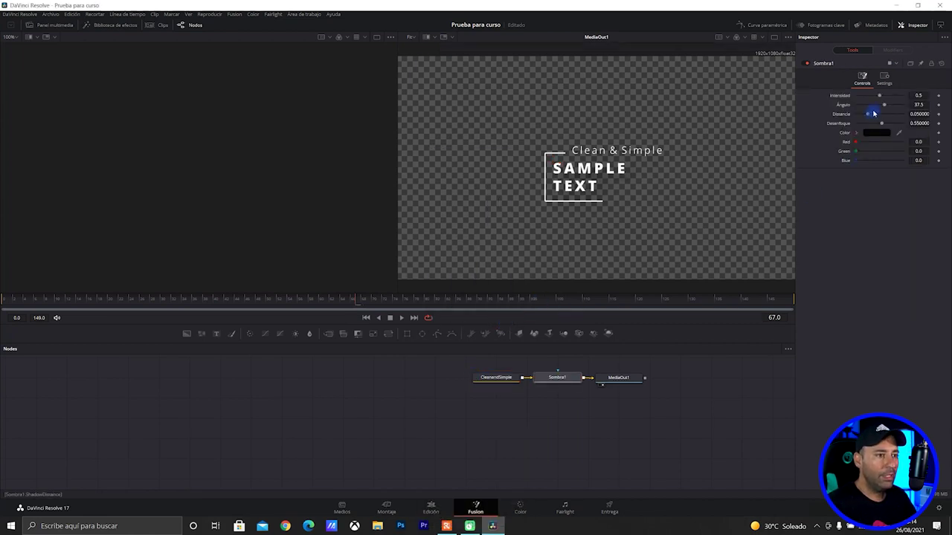
{"action": "left_click", "coordinate": [538, 386]}
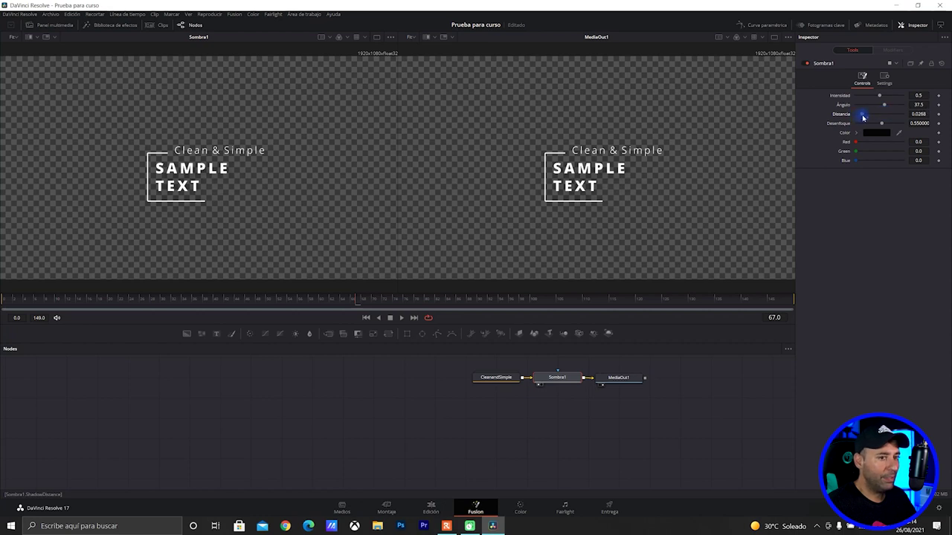
{"action": "mouse_move", "coordinate": [879, 95]}
{"action": "left_mouse_down"}
{"action": "mouse_move", "coordinate": [902, 96]}
{"action": "mouse_move", "coordinate": [867, 123]}
{"action": "mouse_move", "coordinate": [856, 113]}
{"action": "left_mouse_up"}
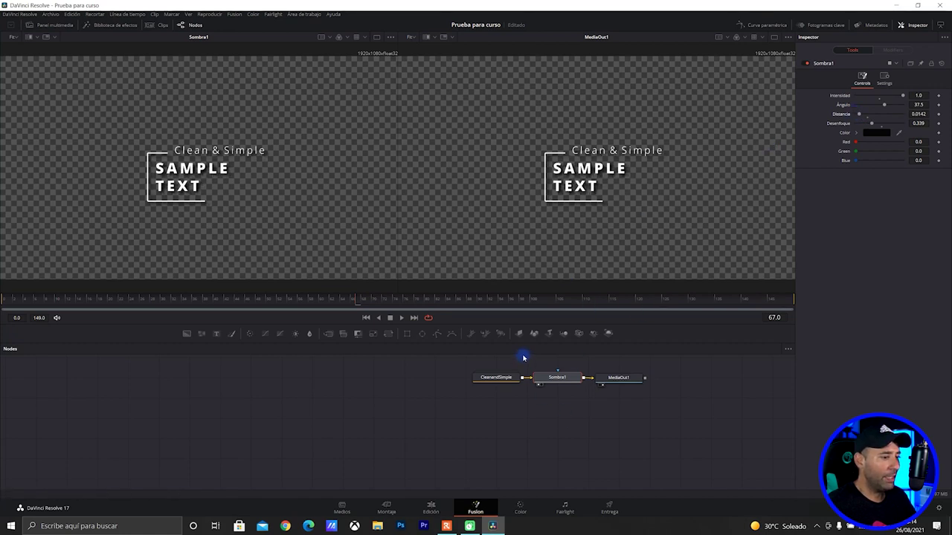
{"action": "left_click", "coordinate": [429, 508]}
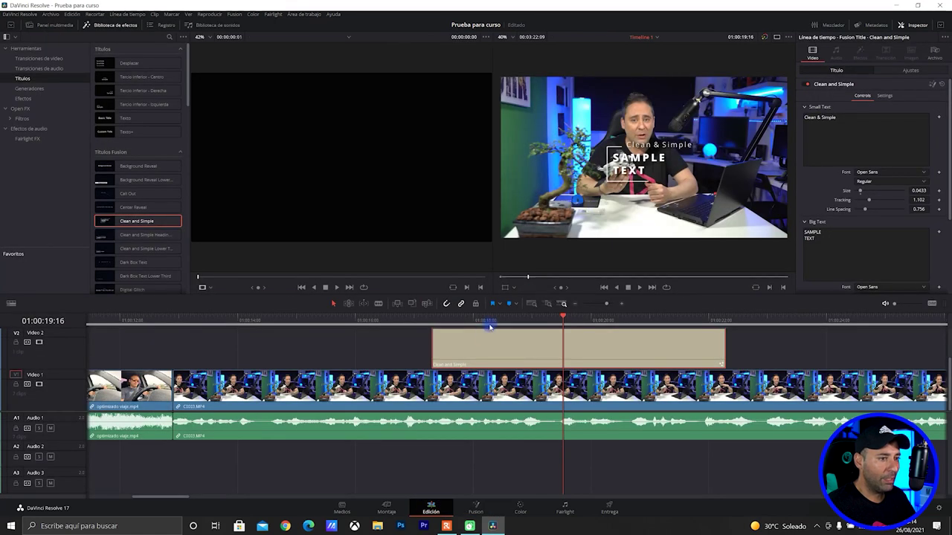
Step: Try scaling up the Clean and Simple title with Zoom, then delete the clip
{"action": "left_click", "coordinate": [516, 320]}
{"action": "left_click", "coordinate": [910, 69]}
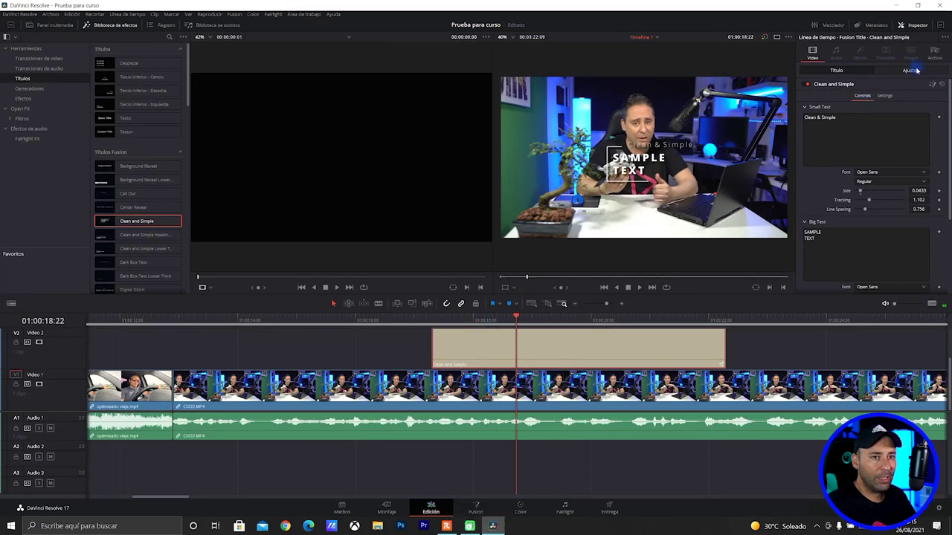
{"action": "mouse_move", "coordinate": [910, 101]}
{"action": "left_mouse_down"}
{"action": "mouse_move", "coordinate": [918, 90]}
{"action": "mouse_move", "coordinate": [794, 110]}
{"action": "left_mouse_up"}
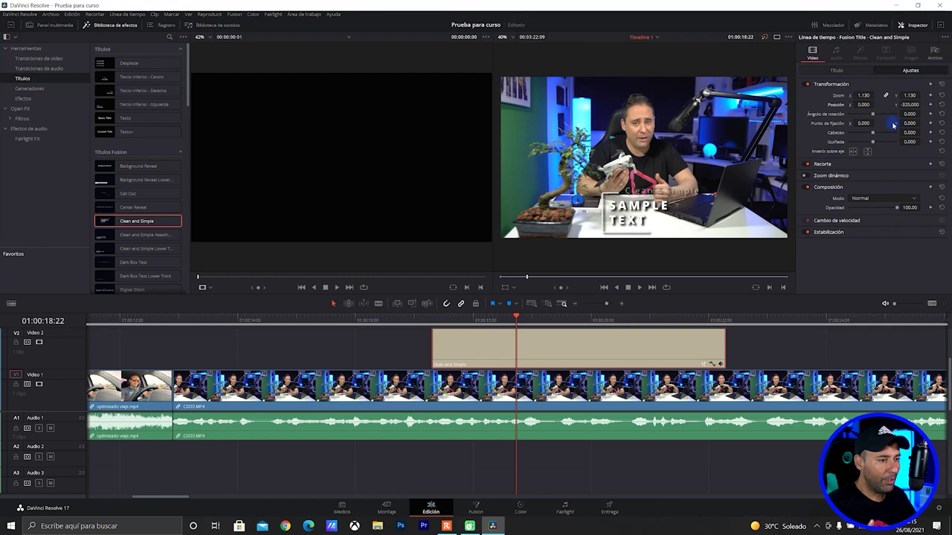
{"action": "key", "text": "Delete"}
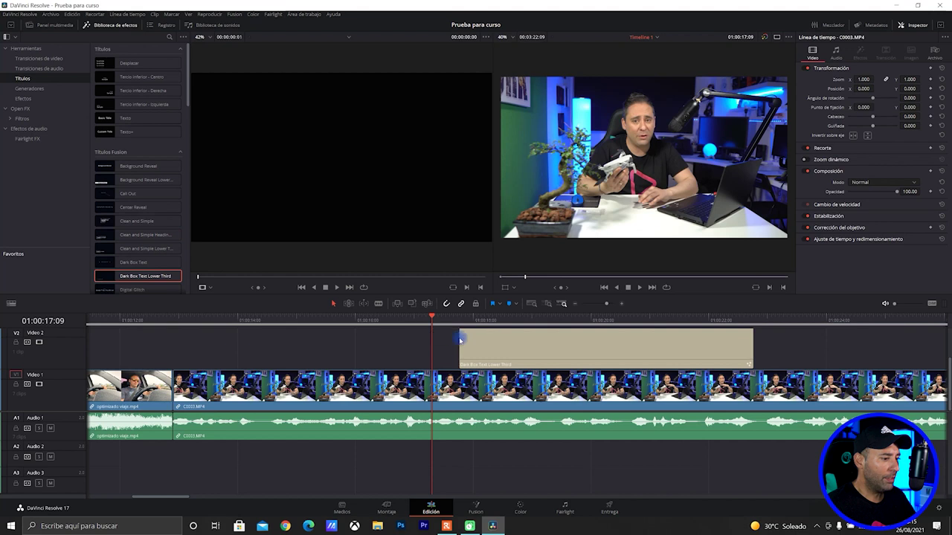
Step: Change the lower third's SAMPLE TEXT to MUNDO AUDIOVISUAL and play it back
{"action": "left_click", "coordinate": [491, 344]}
{"action": "left_click", "coordinate": [859, 113]}
{"action": "key", "text": "Caps_Lock"}
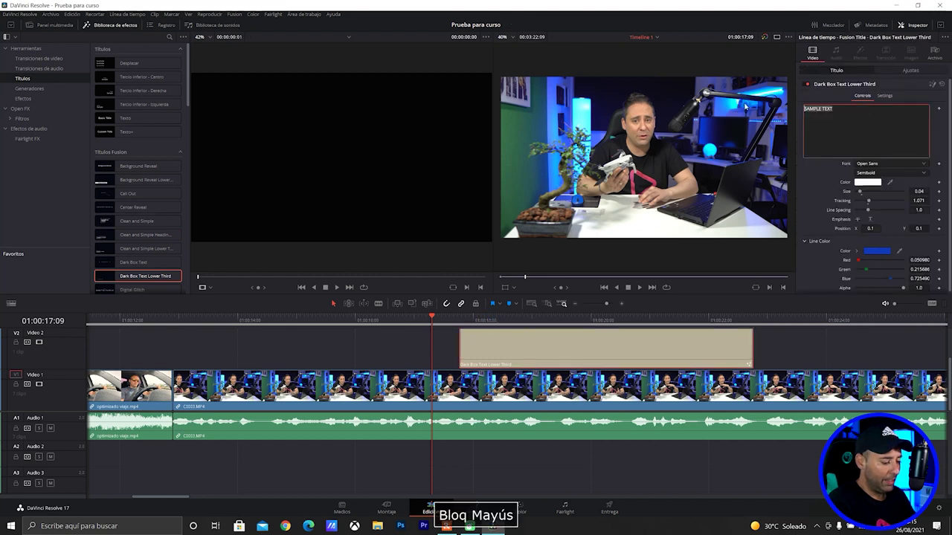
{"action": "type", "text": "mun"}
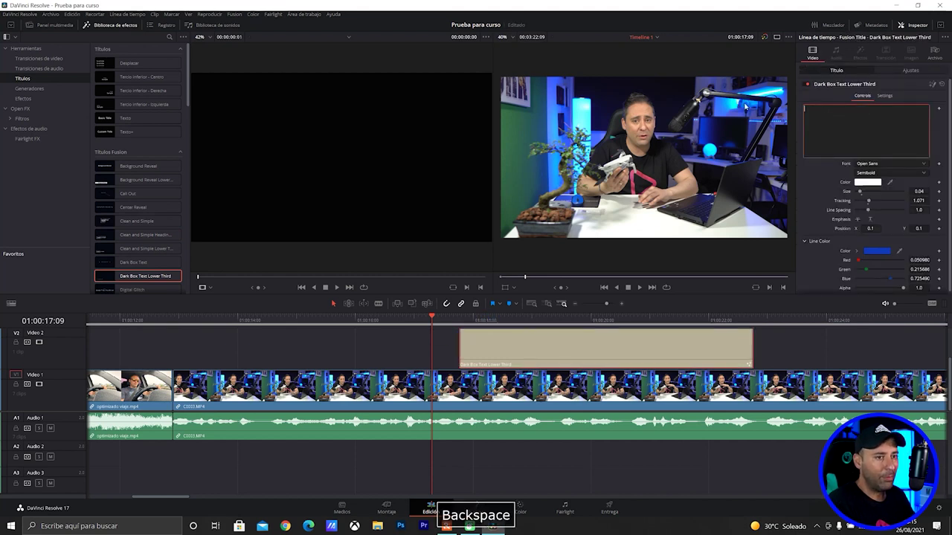
{"action": "type", "text": "MUNDO AUDI"}
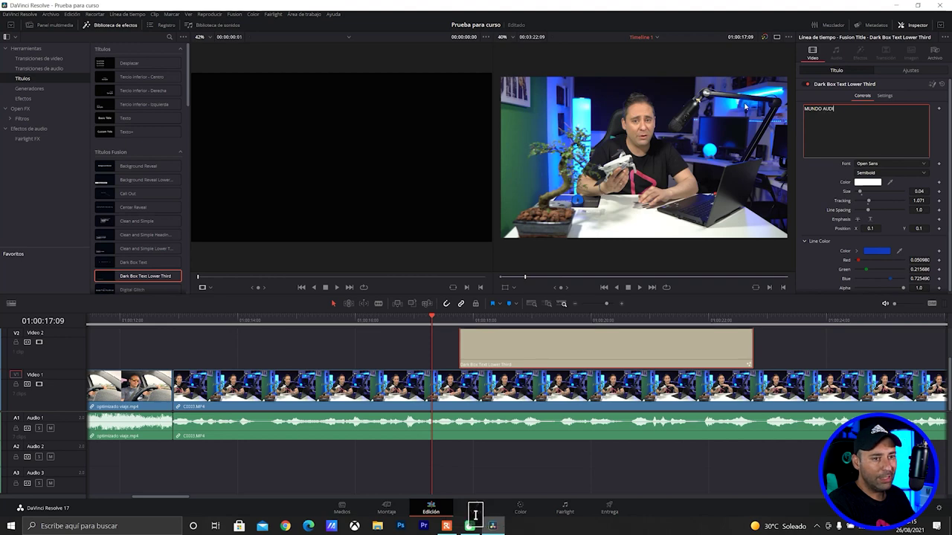
{"action": "type", "text": "OVISUAL"}
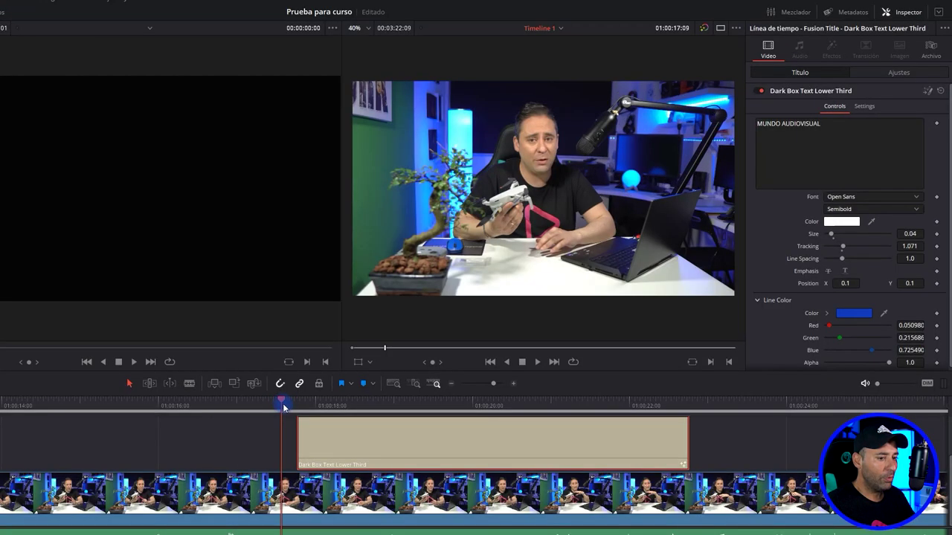
{"action": "key", "text": "space"}
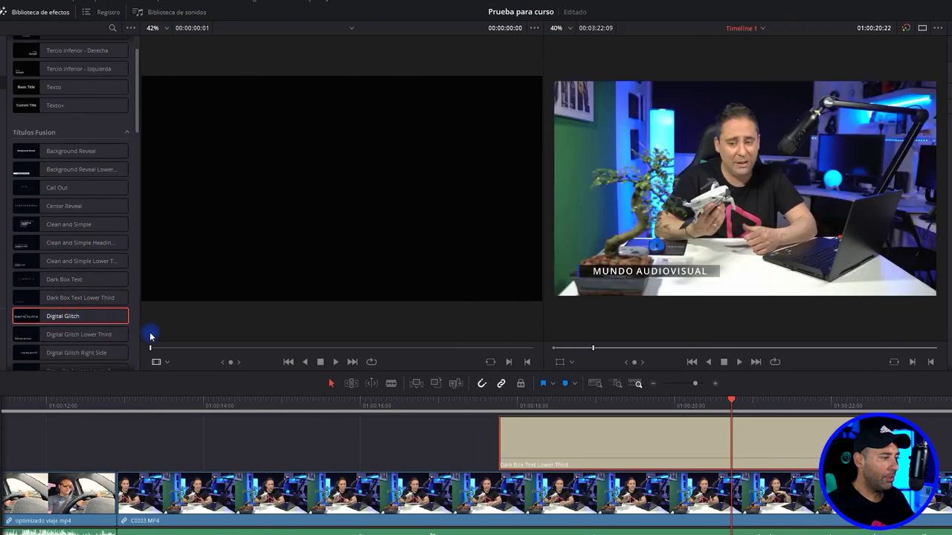
Step: Find Slide From Center Line in the Titles list and place it on V2 before the lower third
{"action": "scroll", "coordinate": [94, 359], "scroll_direction": "down", "scroll_amount": 2}
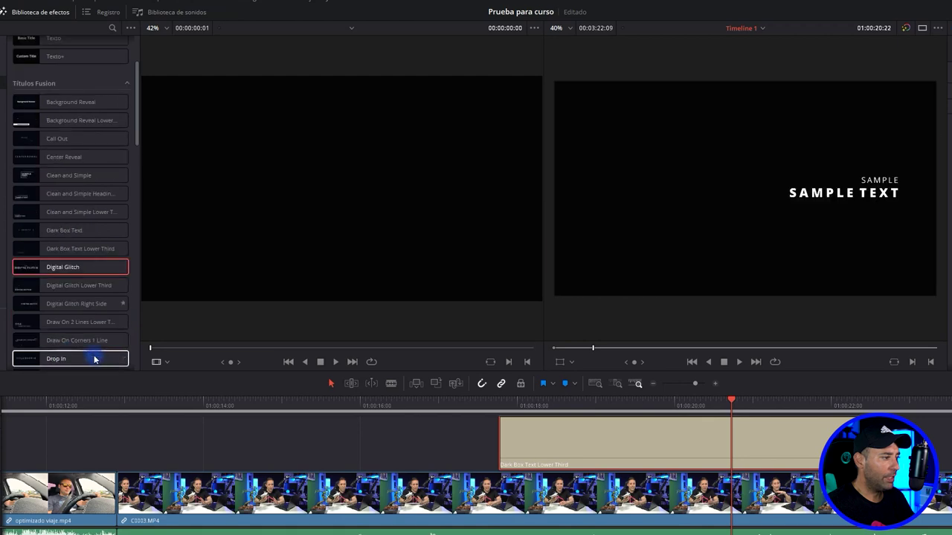
{"action": "scroll", "coordinate": [95, 359], "scroll_direction": "down", "scroll_amount": 2}
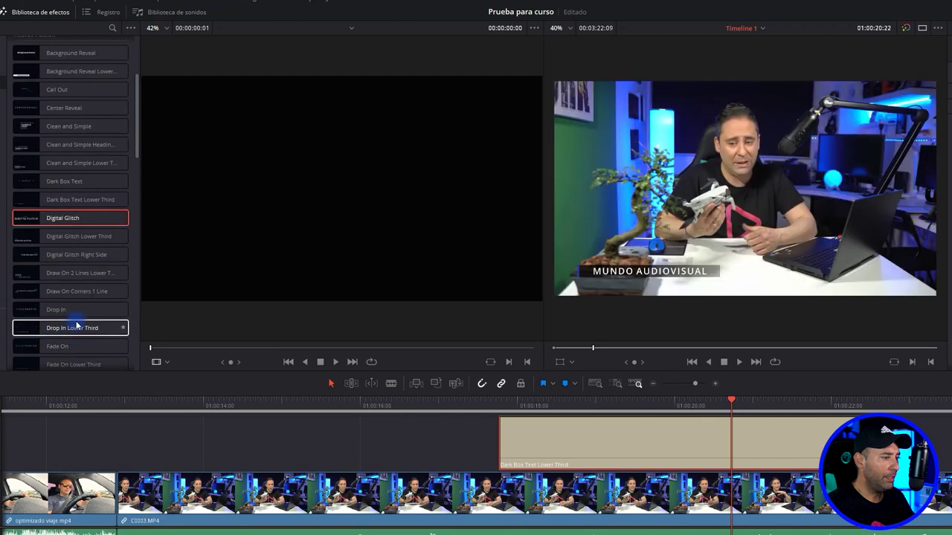
{"action": "scroll", "coordinate": [64, 345], "scroll_direction": "down", "scroll_amount": 4}
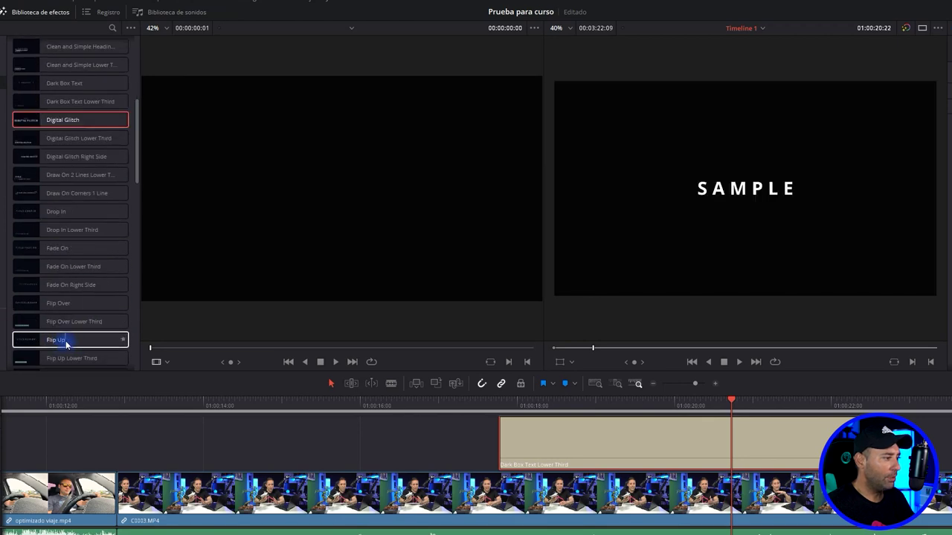
{"action": "scroll", "coordinate": [48, 334], "scroll_direction": "down", "scroll_amount": 2}
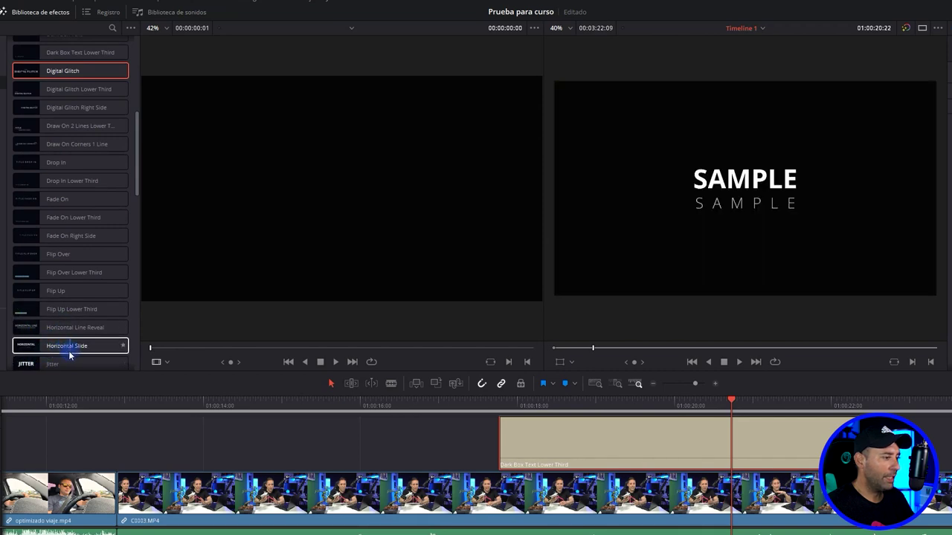
{"action": "scroll", "coordinate": [69, 355], "scroll_direction": "down", "scroll_amount": 5}
{"action": "scroll", "coordinate": [44, 298], "scroll_direction": "down", "scroll_amount": 5}
{"action": "mouse_move", "coordinate": [40, 246]}
{"action": "left_mouse_down"}
{"action": "mouse_move", "coordinate": [113, 422]}
{"action": "mouse_move", "coordinate": [79, 422]}
{"action": "left_mouse_up"}
Step: Move the Slide From Center Line clip later and finish the Left Text as CURSO DAVINCI RESOLVE
{"action": "left_click", "coordinate": [127, 447]}
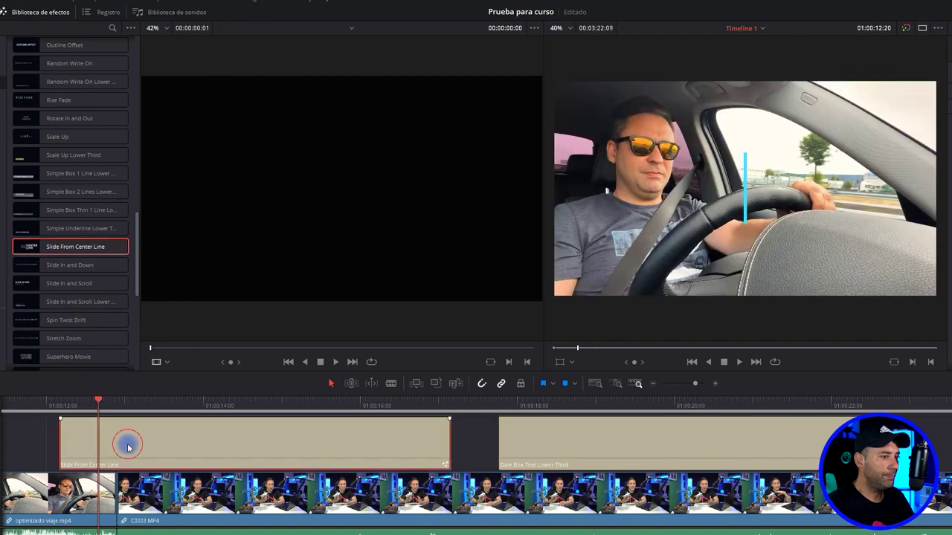
{"action": "left_click_drag", "start_coordinate": [141, 420], "coordinate": [199, 420]}
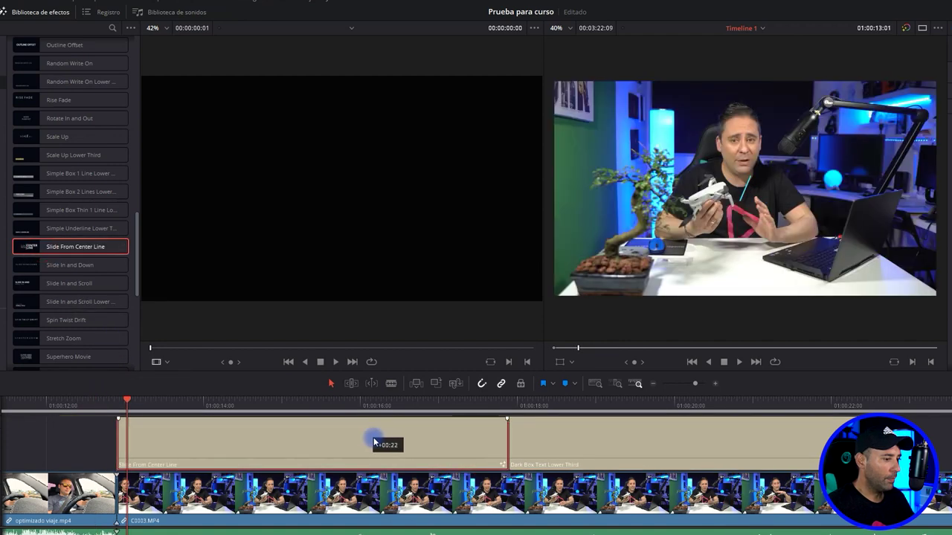
{"action": "left_click", "coordinate": [275, 400]}
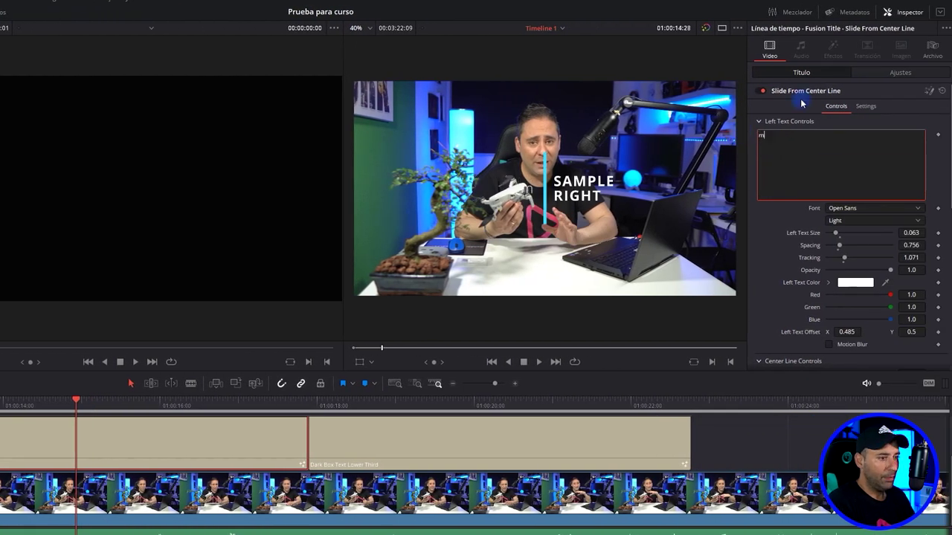
{"action": "type", "text": "CURSO DAVINCI RE"}
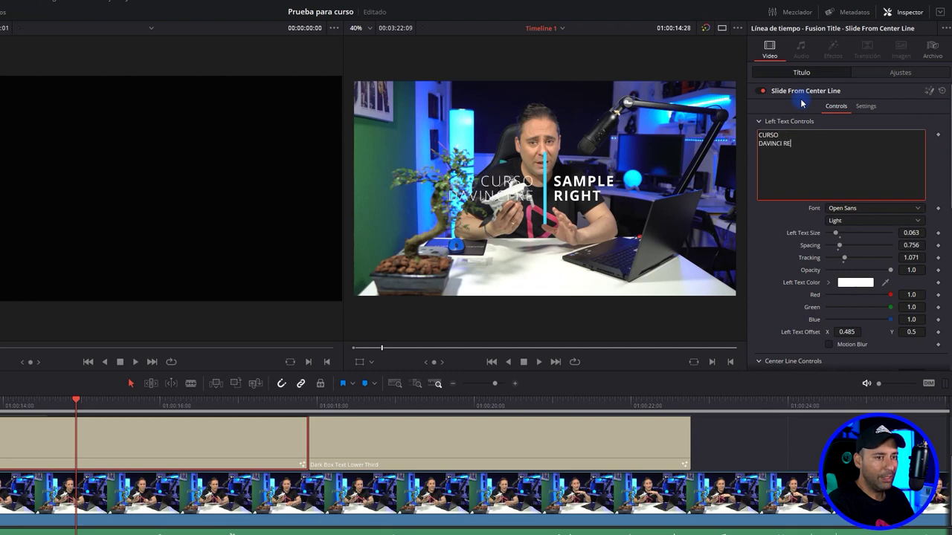
Step: Set the Center Line Color to blue
{"action": "scroll", "coordinate": [802, 104], "scroll_direction": "down", "scroll_amount": 3}
{"action": "left_click", "coordinate": [856, 292]}
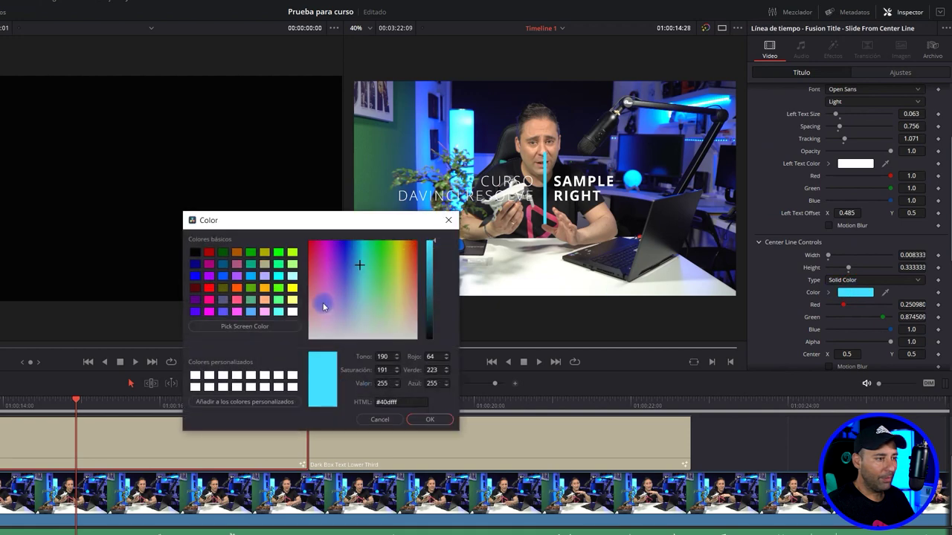
{"action": "left_click", "coordinate": [446, 421]}
Step: Replace the Right Text with MUNDO AUDIOVISUAL
{"action": "scroll", "coordinate": [840, 224], "scroll_direction": "down", "scroll_amount": 3}
{"action": "left_click_drag", "start_coordinate": [810, 238], "coordinate": [757, 226]}
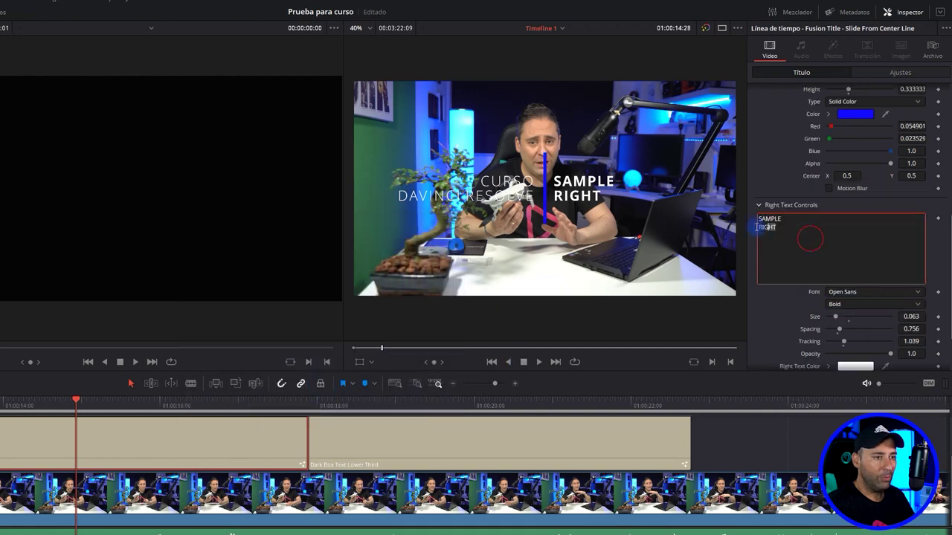
{"action": "type", "text": "m"}
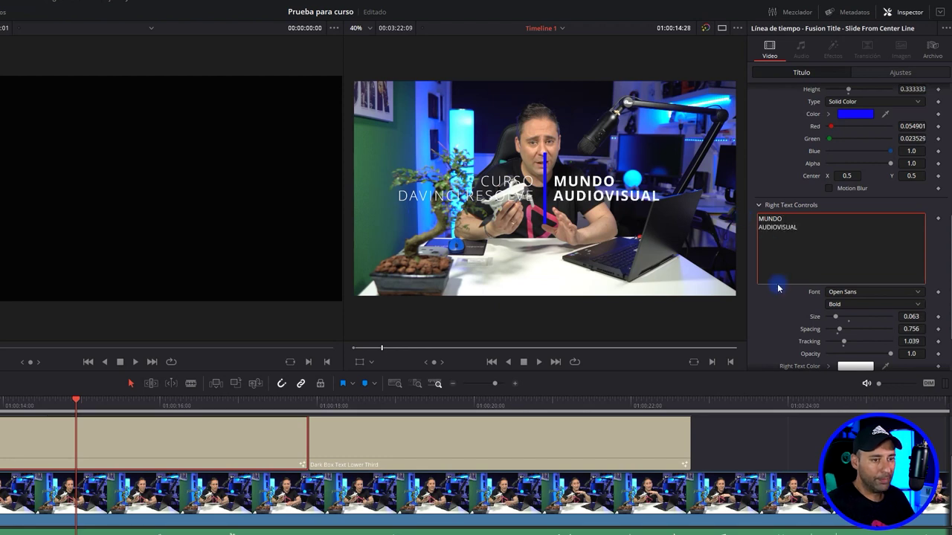
{"action": "left_click", "coordinate": [771, 301]}
{"action": "scroll", "coordinate": [771, 302], "scroll_direction": "down", "scroll_amount": 2}
Step: Replay the Slide From Center Line animation, then select the C0003.MP4 interview clip
{"action": "key", "text": "Up"}
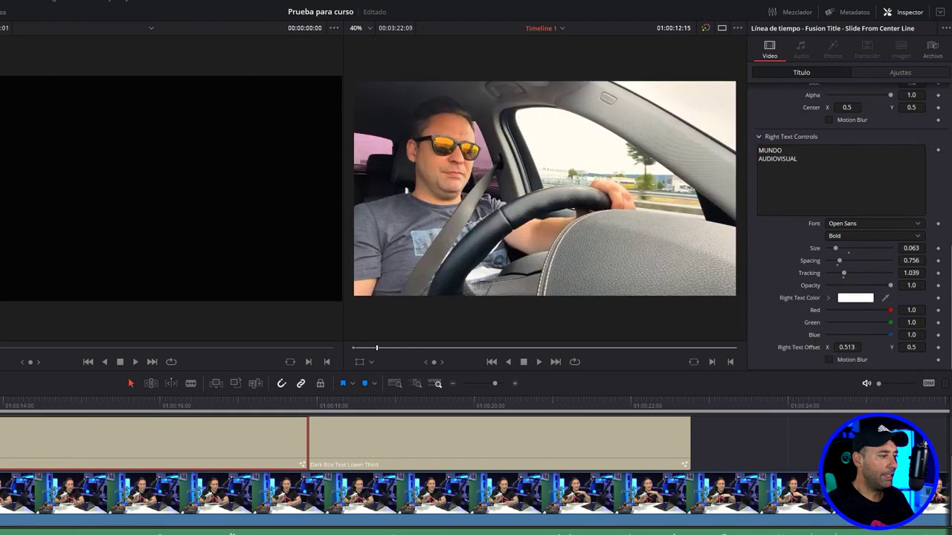
{"action": "key", "text": "space"}
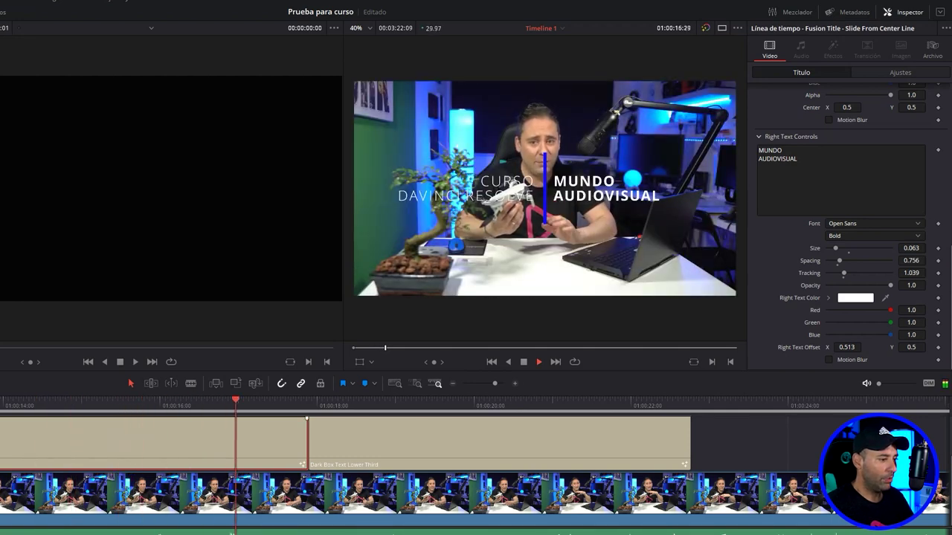
{"action": "key", "text": "Up"}
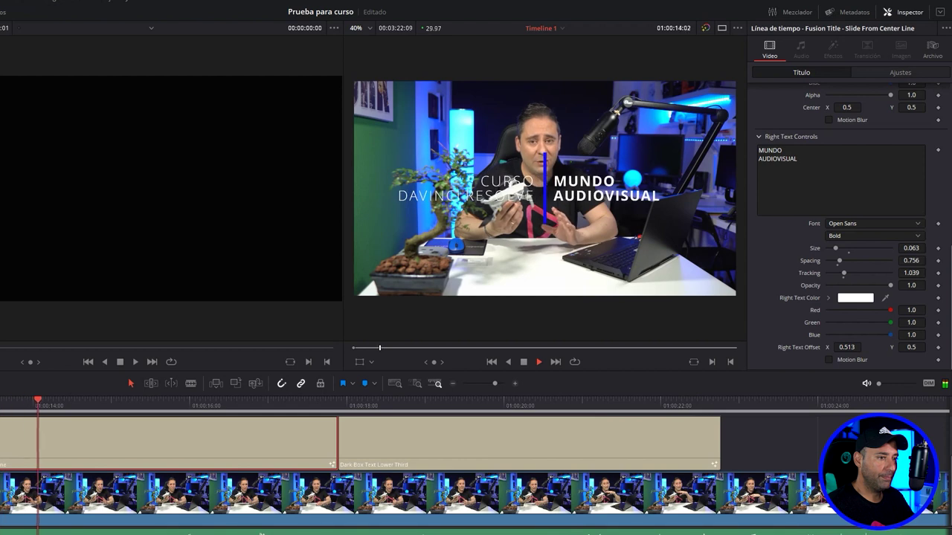
{"action": "key", "text": "space"}
{"action": "key", "text": "Up"}
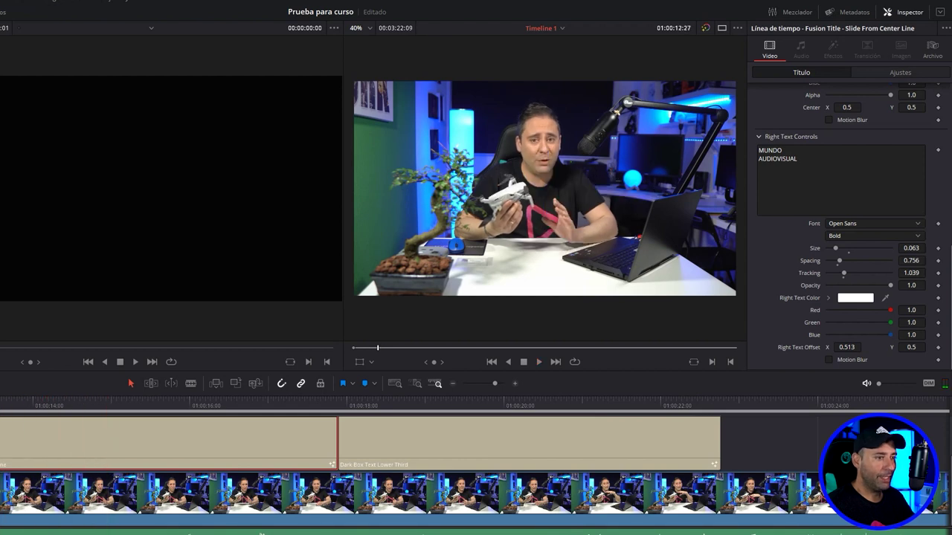
{"action": "key", "text": "space"}
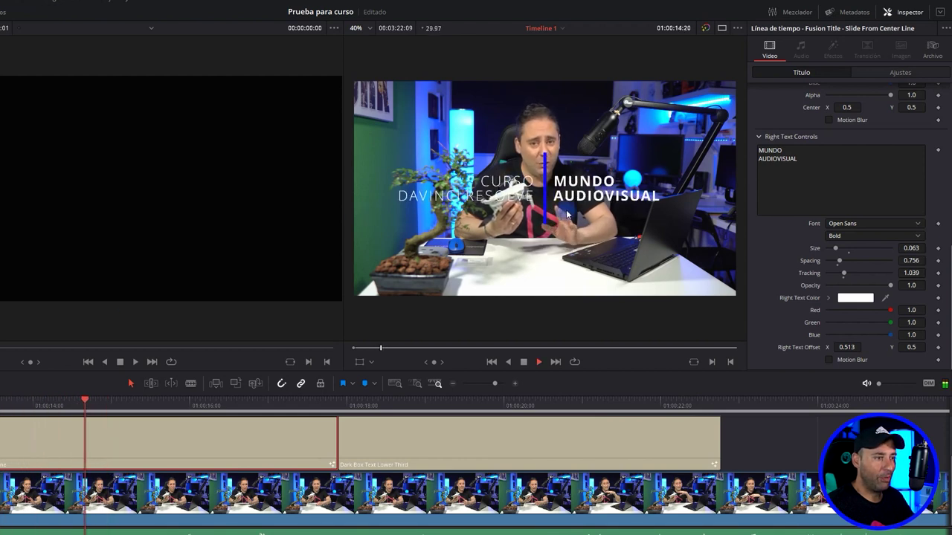
{"action": "key", "text": "space"}
{"action": "left_click", "coordinate": [171, 493]}
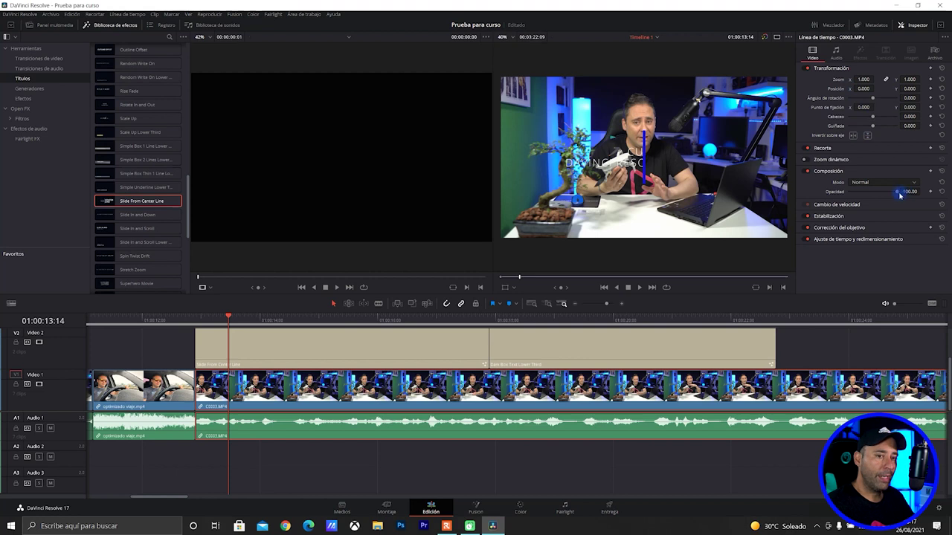
Step: Lower the interview clip's Composite Opacity to 26.72 and preview the title over it
{"action": "left_click_drag", "start_coordinate": [886, 193], "coordinate": [861, 196]}
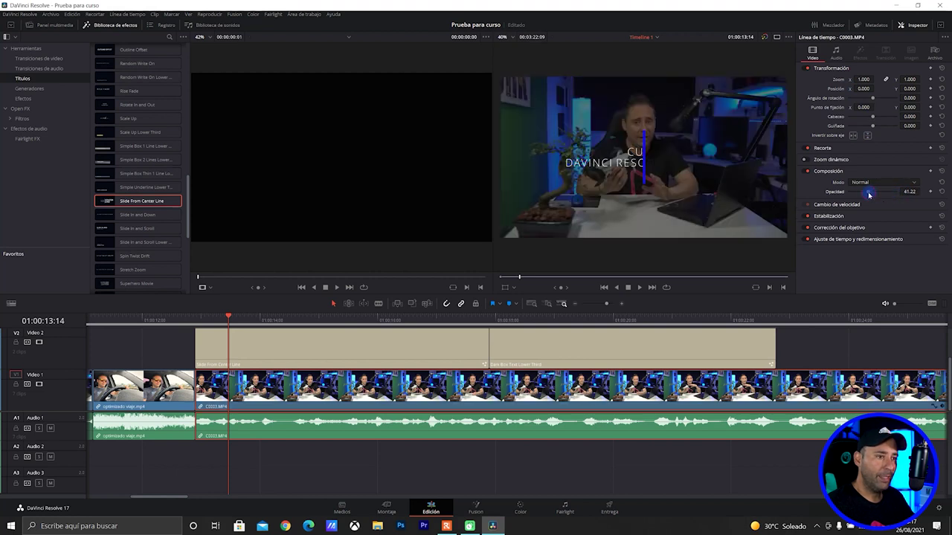
{"action": "key", "text": "space"}
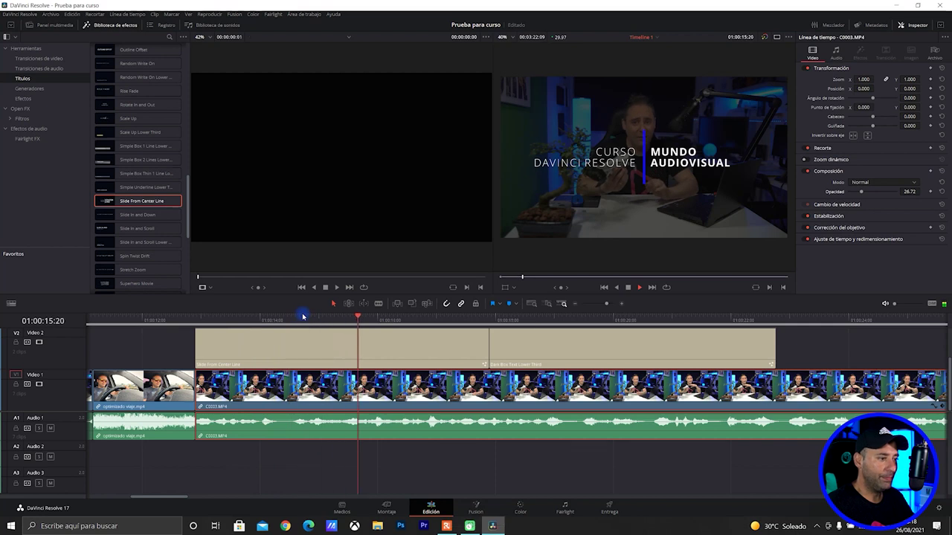
{"action": "left_click", "coordinate": [298, 318]}
{"action": "key", "text": "space"}
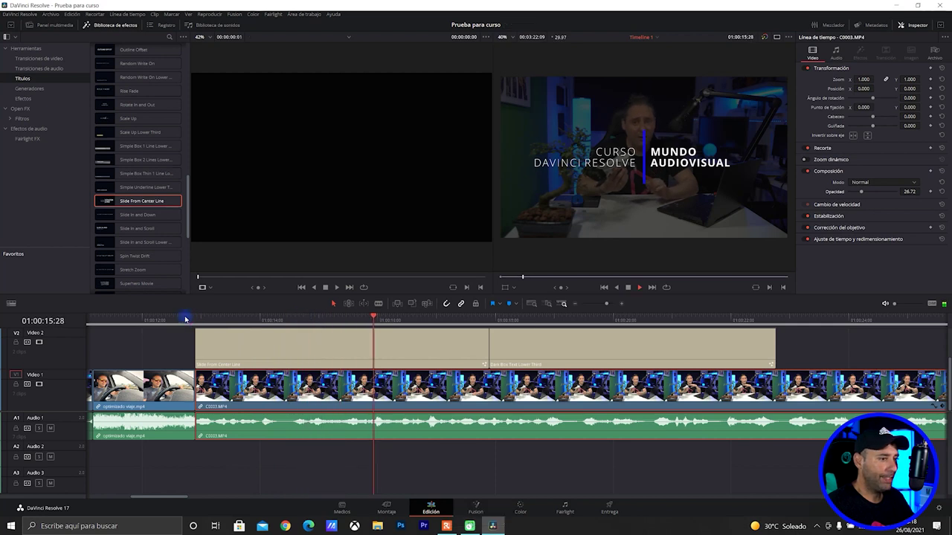
{"action": "key", "text": "space"}
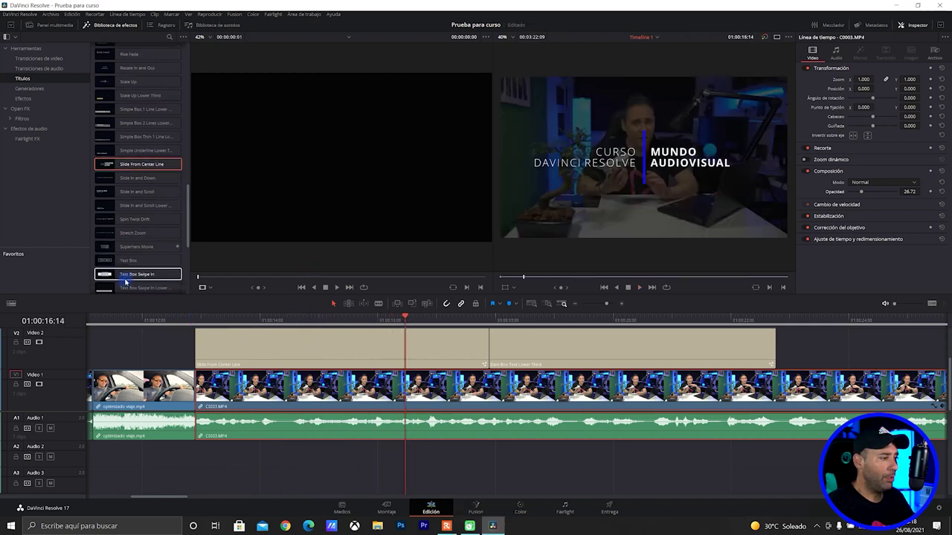
Step: Scroll the Titles library down toward the Text Ripple preset
{"action": "scroll", "coordinate": [121, 274], "scroll_direction": "down", "scroll_amount": 2}
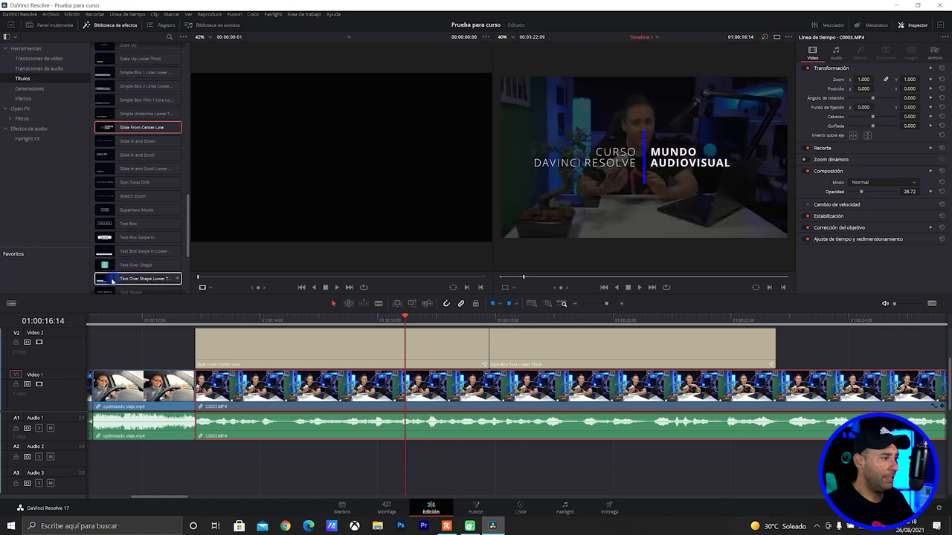
{"action": "scroll", "coordinate": [135, 287], "scroll_direction": "down", "scroll_amount": 1}
{"action": "scroll", "coordinate": [135, 287], "scroll_direction": "down", "scroll_amount": 1}
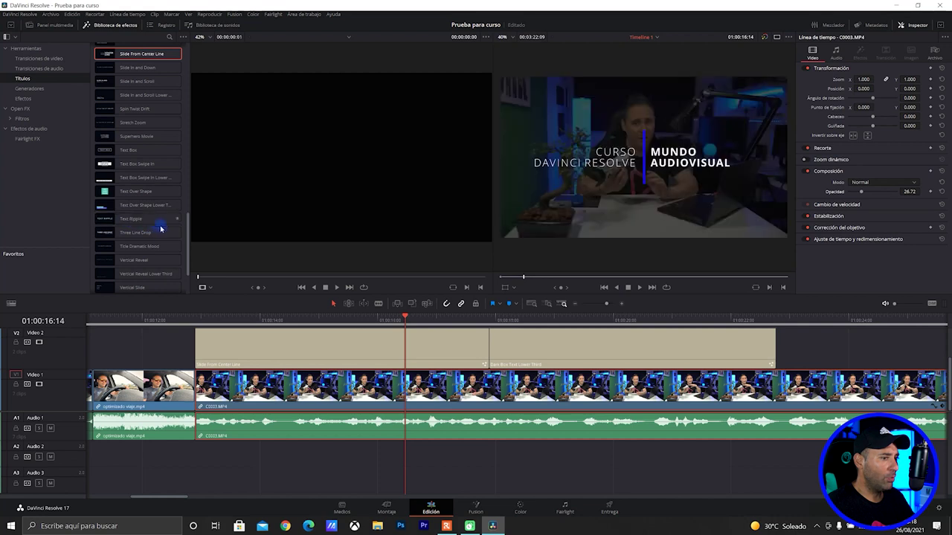
Step: Replace the first V2 title with Text Ripple and select it
{"action": "left_click", "coordinate": [140, 222]}
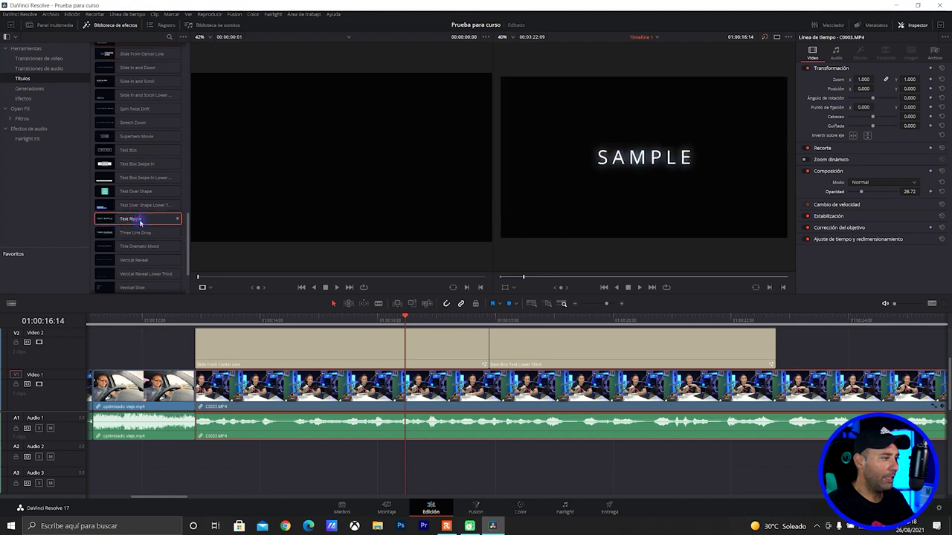
{"action": "left_click_drag", "start_coordinate": [129, 220], "coordinate": [198, 333]}
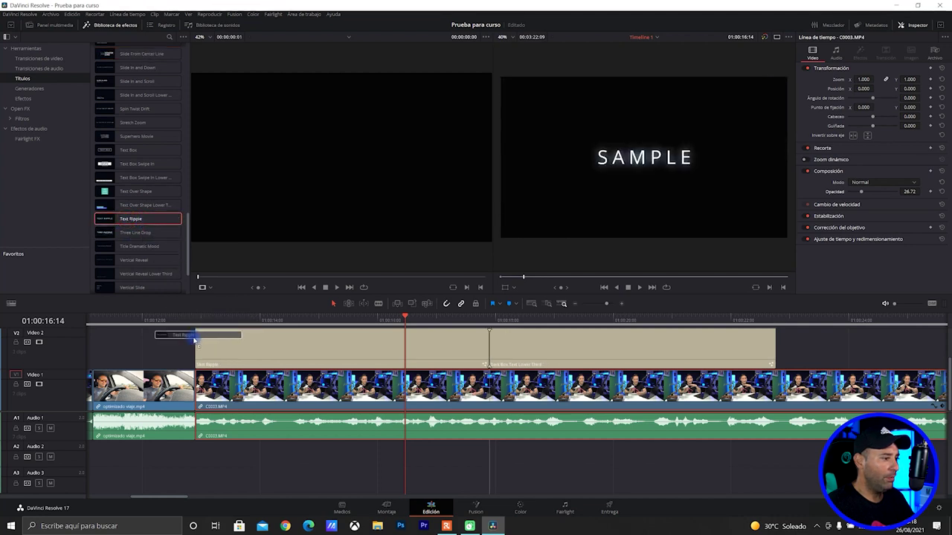
{"action": "left_click", "coordinate": [255, 323]}
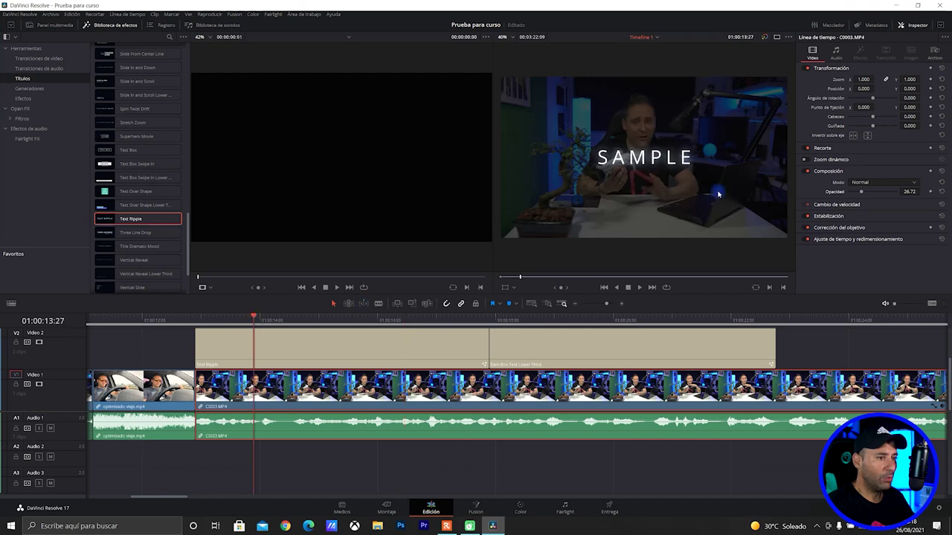
{"action": "left_click", "coordinate": [330, 337]}
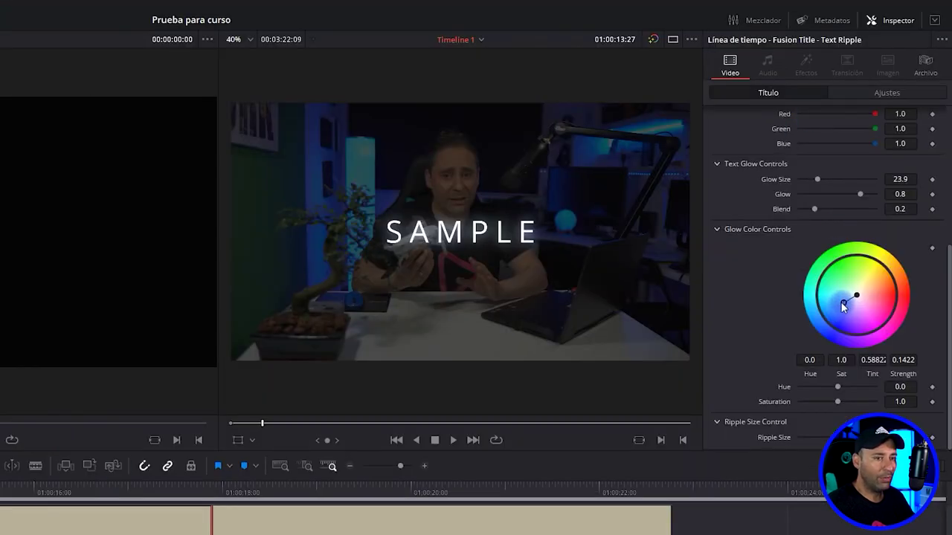
Step: Tint the glow blue, raise its Saturation and Blend, and reduce Glow Size
{"action": "left_click_drag", "start_coordinate": [843, 307], "coordinate": [821, 323]}
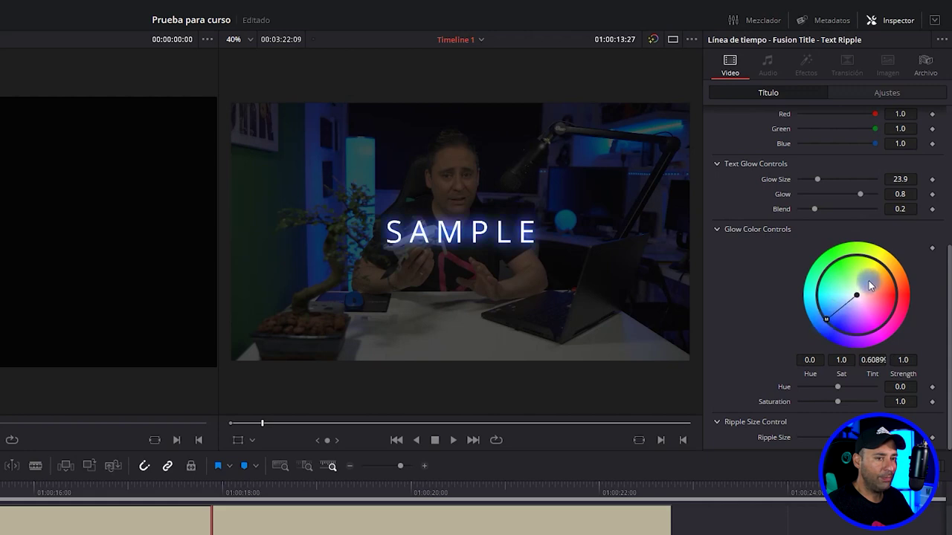
{"action": "mouse_move", "coordinate": [838, 305]}
{"action": "left_mouse_down"}
{"action": "mouse_move", "coordinate": [823, 325]}
{"action": "mouse_move", "coordinate": [817, 315]}
{"action": "left_mouse_up"}
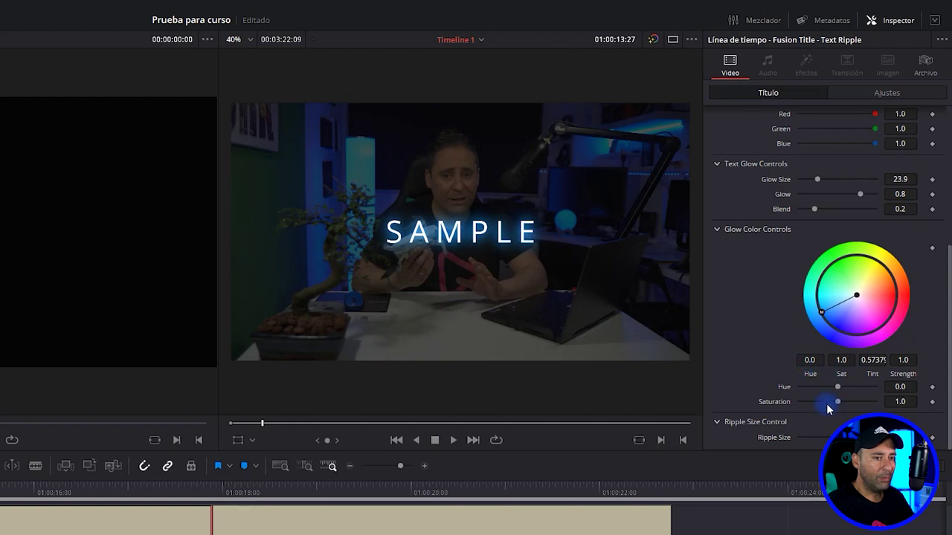
{"action": "left_click_drag", "start_coordinate": [838, 402], "coordinate": [859, 400]}
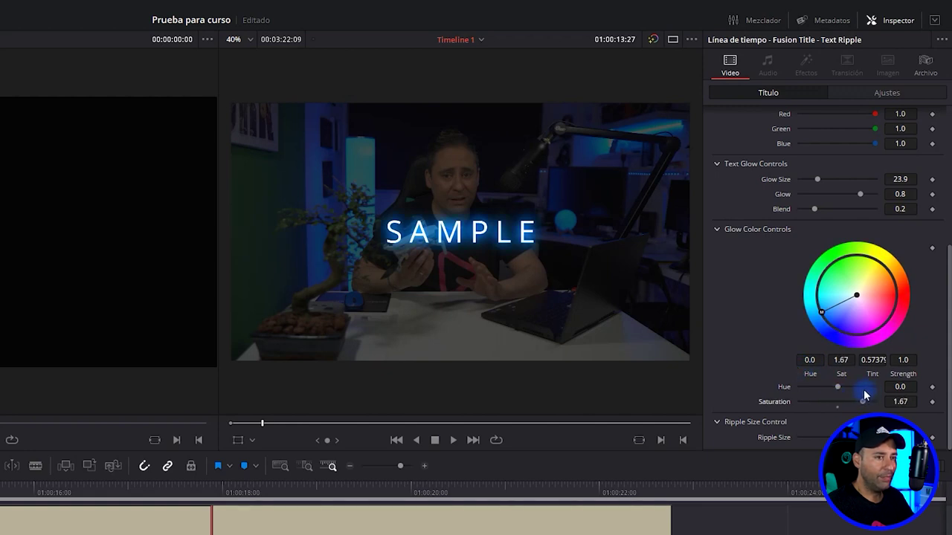
{"action": "left_click_drag", "start_coordinate": [814, 209], "coordinate": [827, 209]}
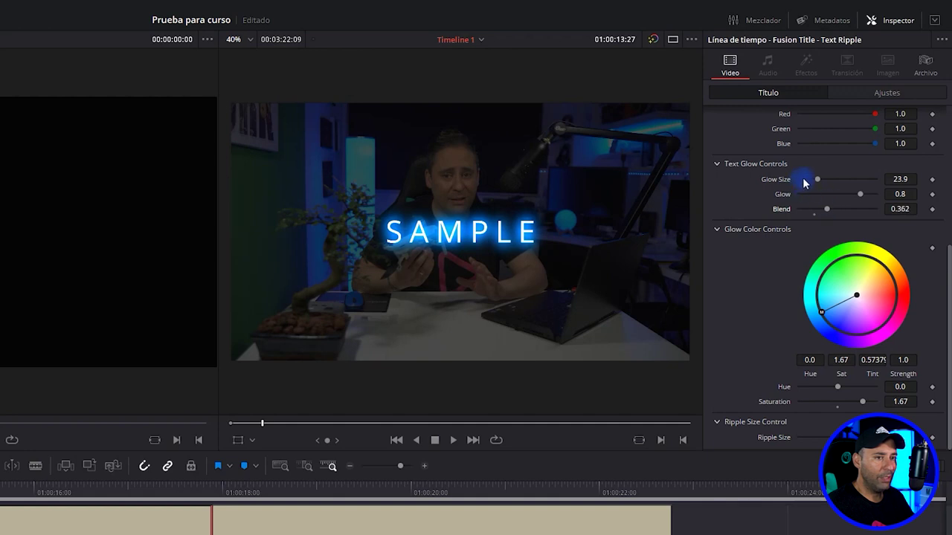
{"action": "left_click_drag", "start_coordinate": [814, 179], "coordinate": [811, 179]}
{"action": "scroll", "coordinate": [759, 176], "scroll_direction": "up", "scroll_amount": 6}
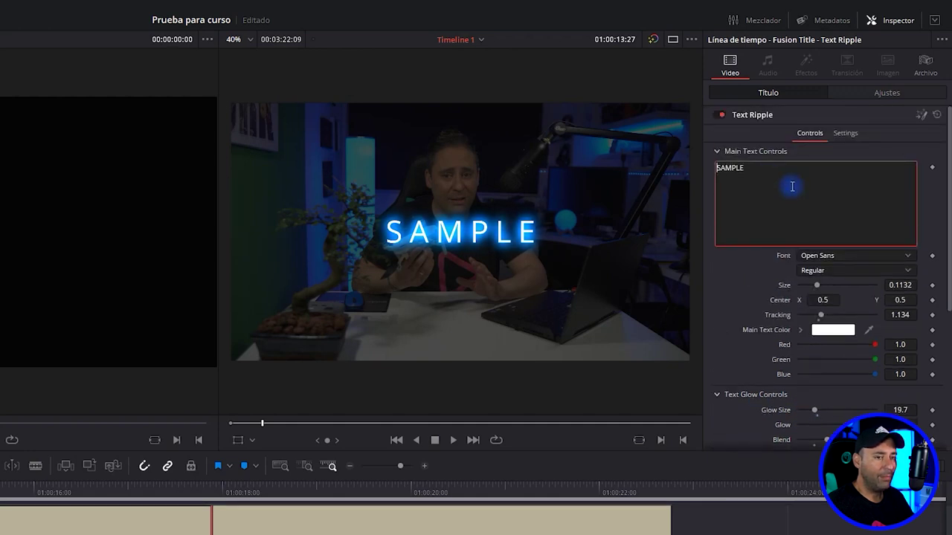
Step: Set the SAMPLE text's font style to Light, then select the interview clip
{"action": "left_click", "coordinate": [884, 271]}
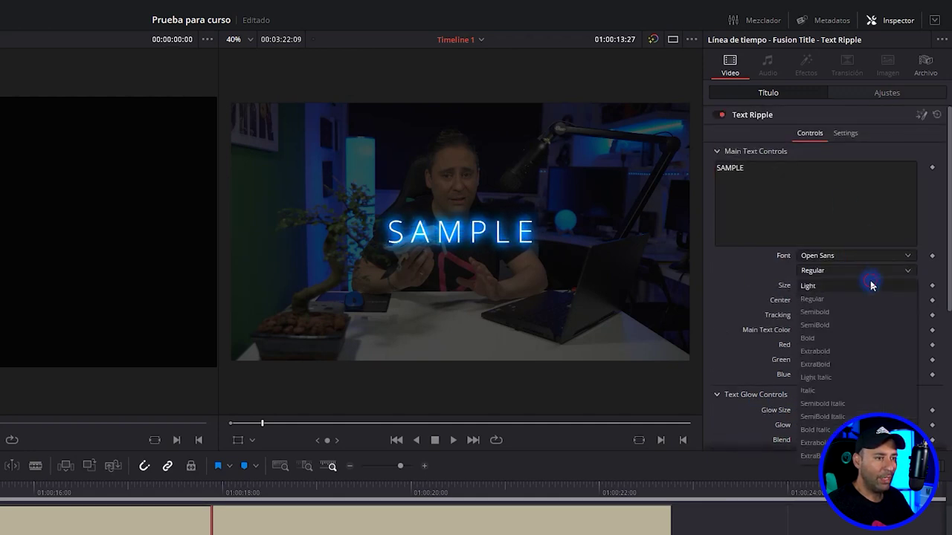
{"action": "left_click", "coordinate": [859, 282]}
{"action": "left_click", "coordinate": [446, 521]}
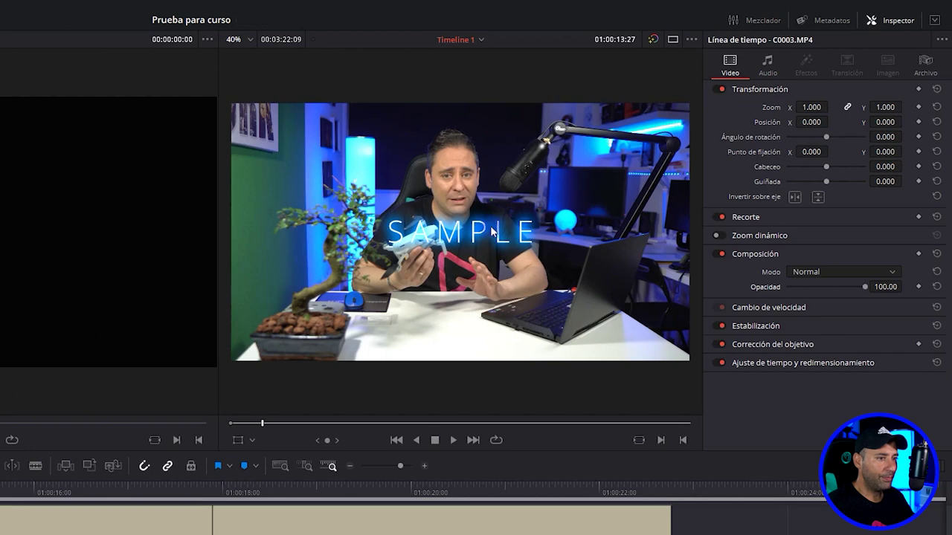
Step: Lower C0003.MP4's Composite Opacity to 17.56 and play back the glowing blue SAMPLE title
{"action": "left_click_drag", "start_coordinate": [865, 286], "coordinate": [801, 287]}
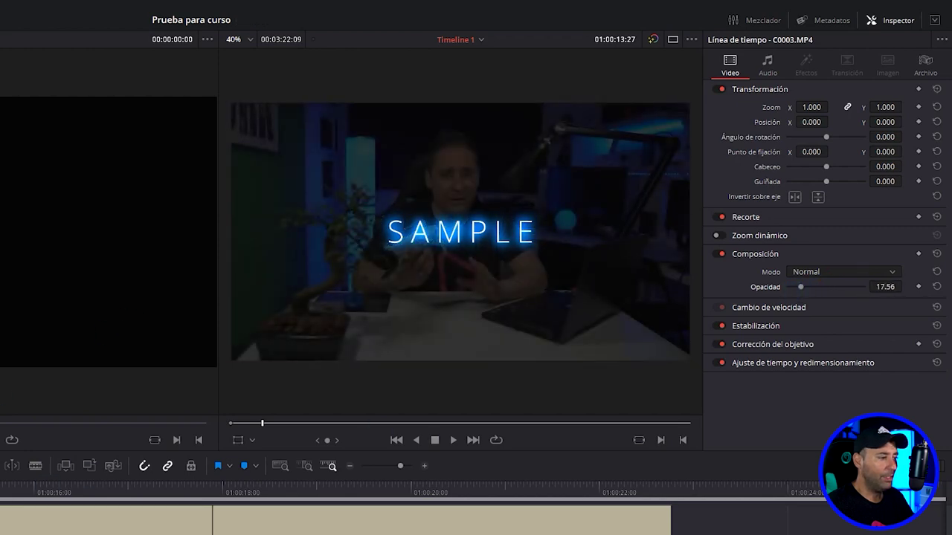
{"action": "key", "text": "space"}
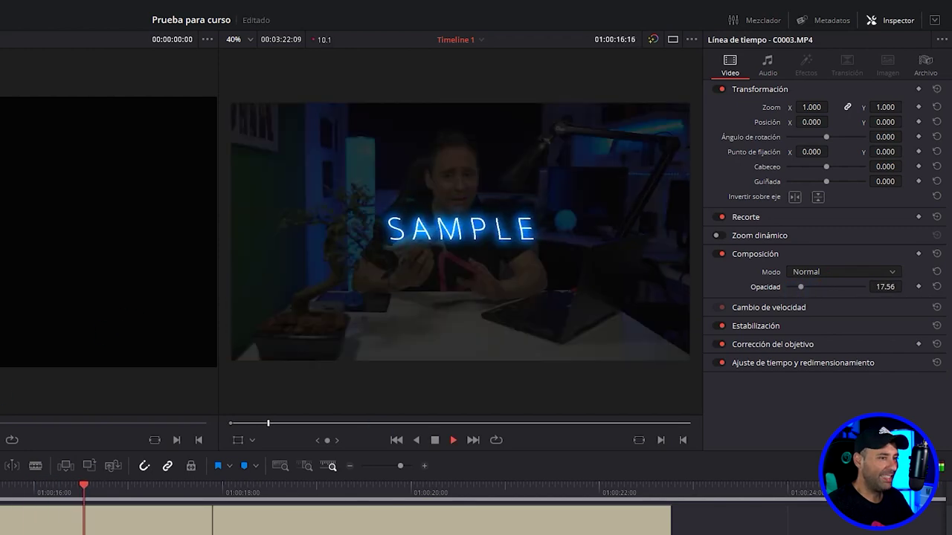